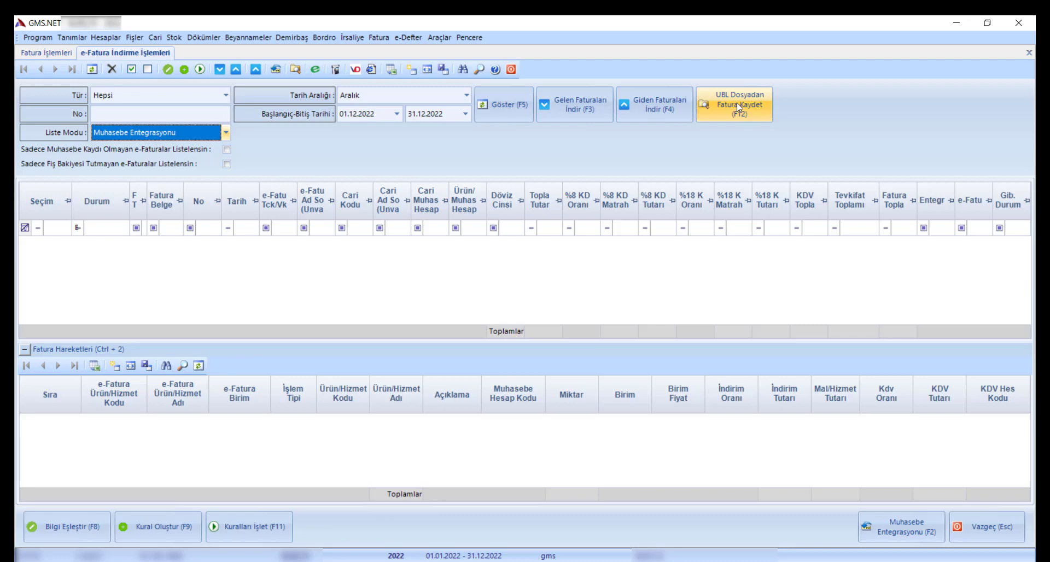
Step: Review the UBL file e-invoice transfer settings, including the source folder path, and close them without transferring
click(740, 107)
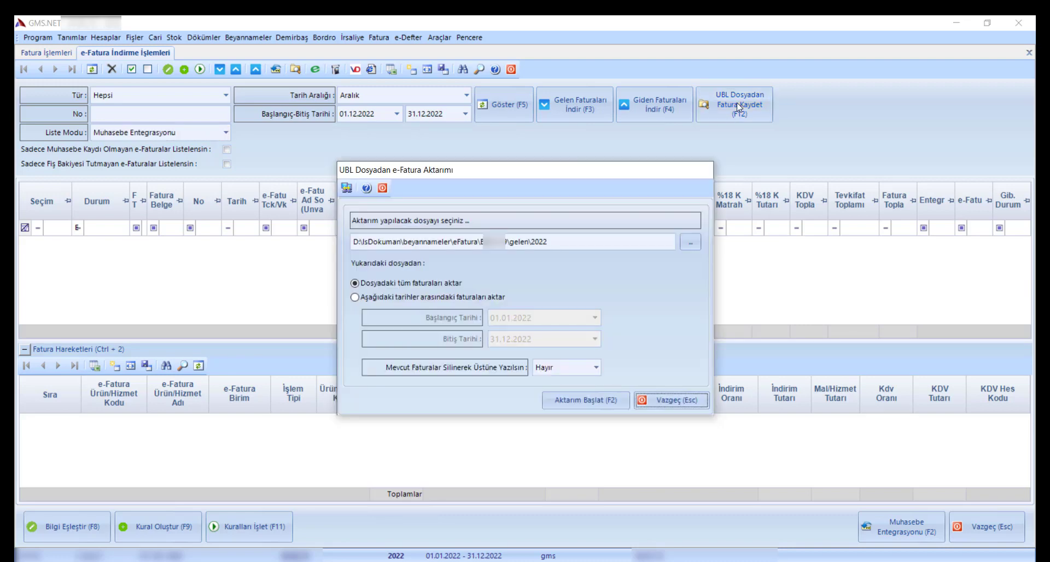
click(617, 242)
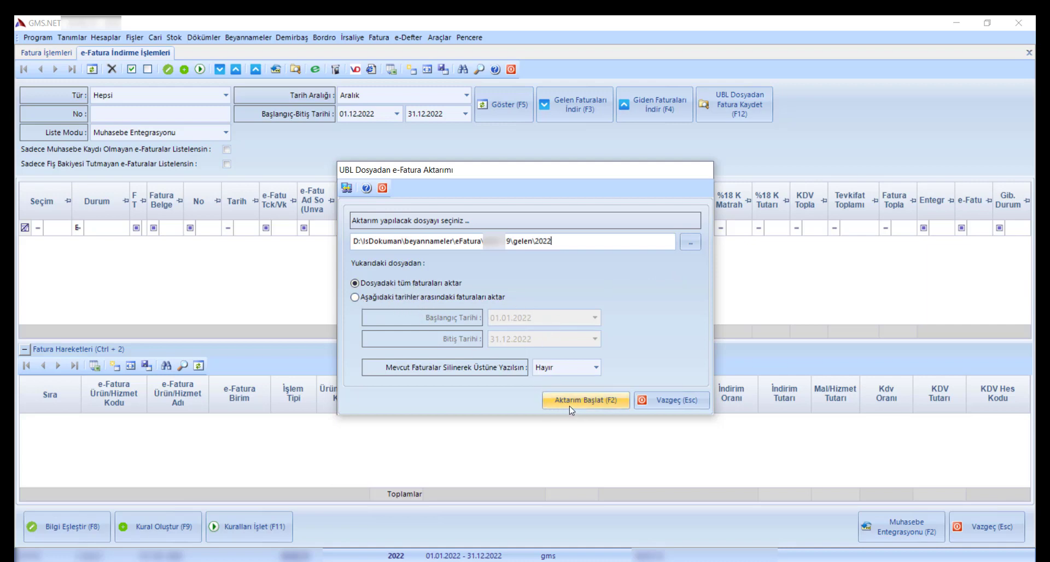
click(665, 402)
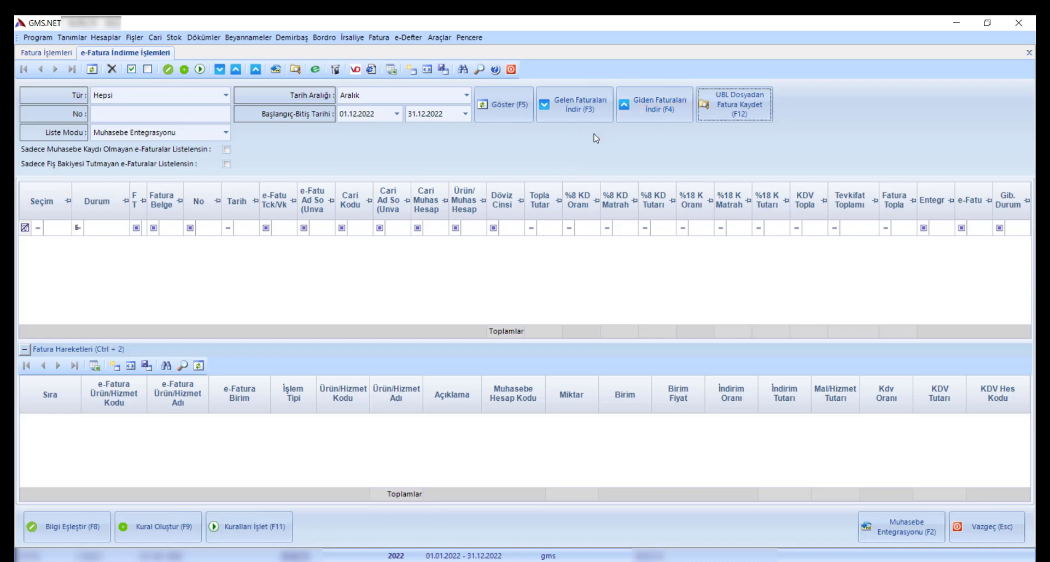
Step: Choose Muhasebe Entegrasyonu as the list mode and download the incoming invoices for December 2022
click(208, 135)
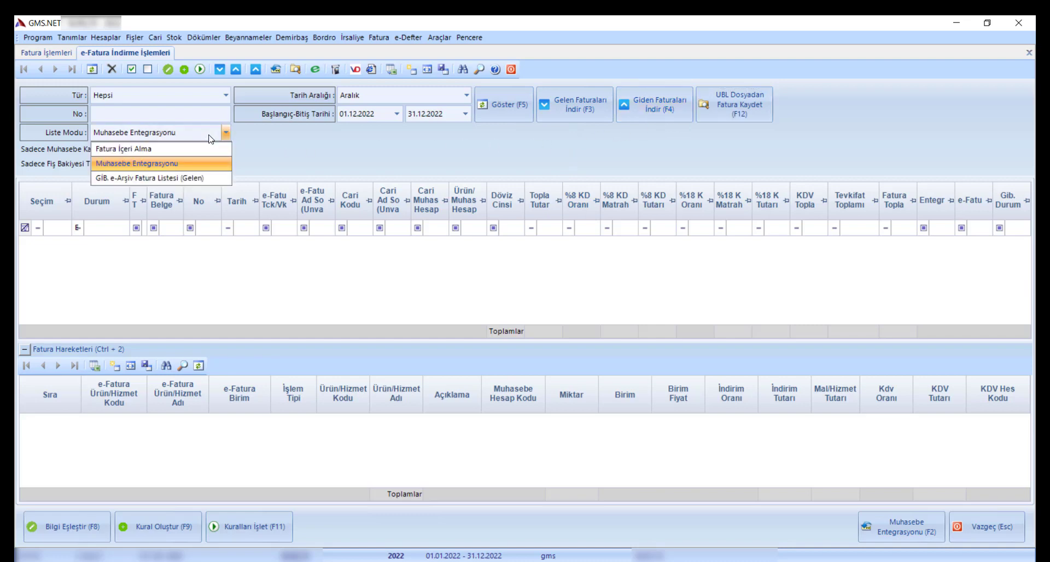
click(195, 164)
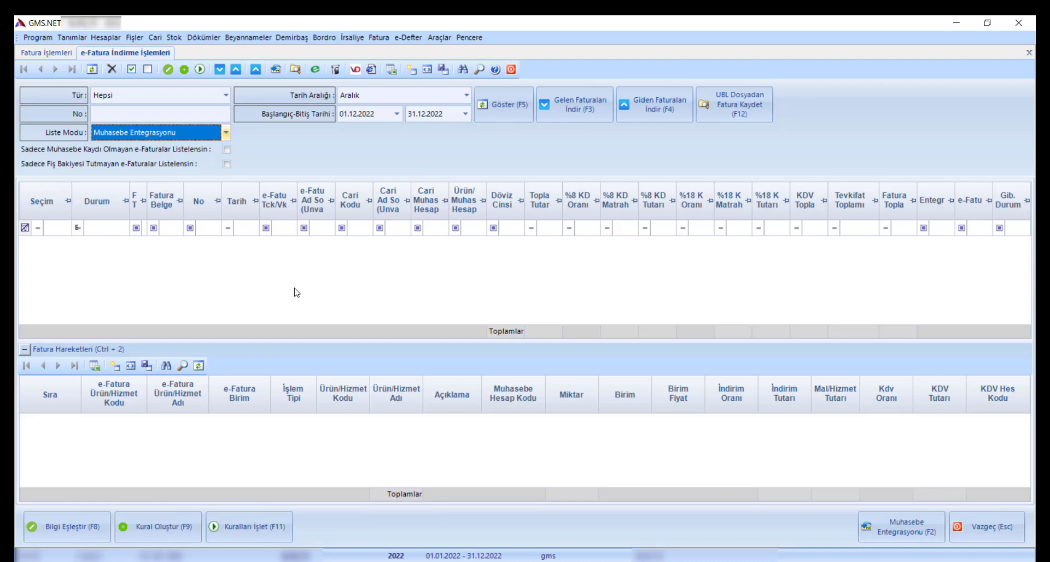
click(576, 113)
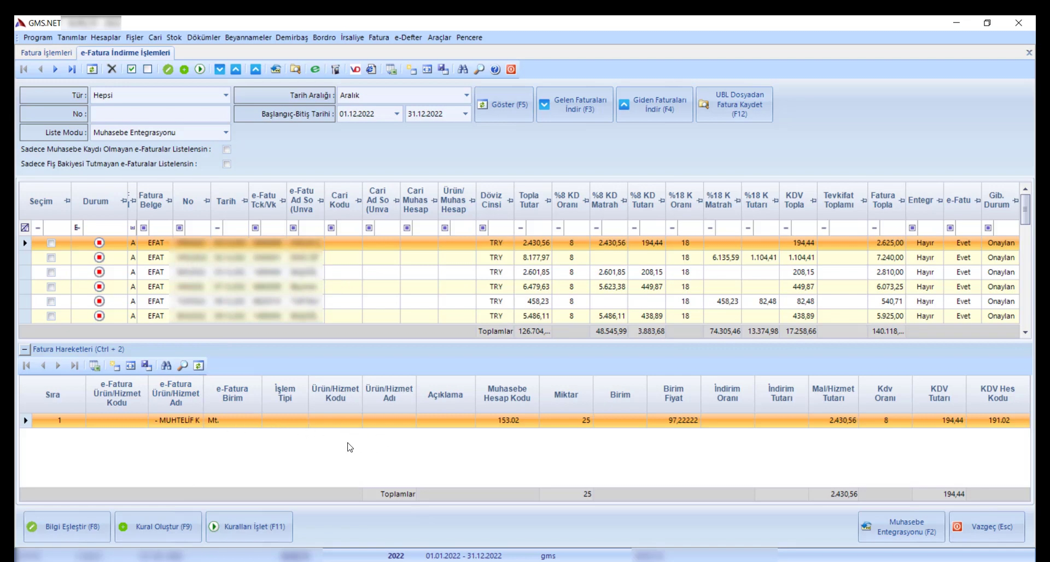
Step: Check the line items of several downloaded invoices, then mark all invoices and open their information matching (Bilgi Eşleştir)
click(507, 261)
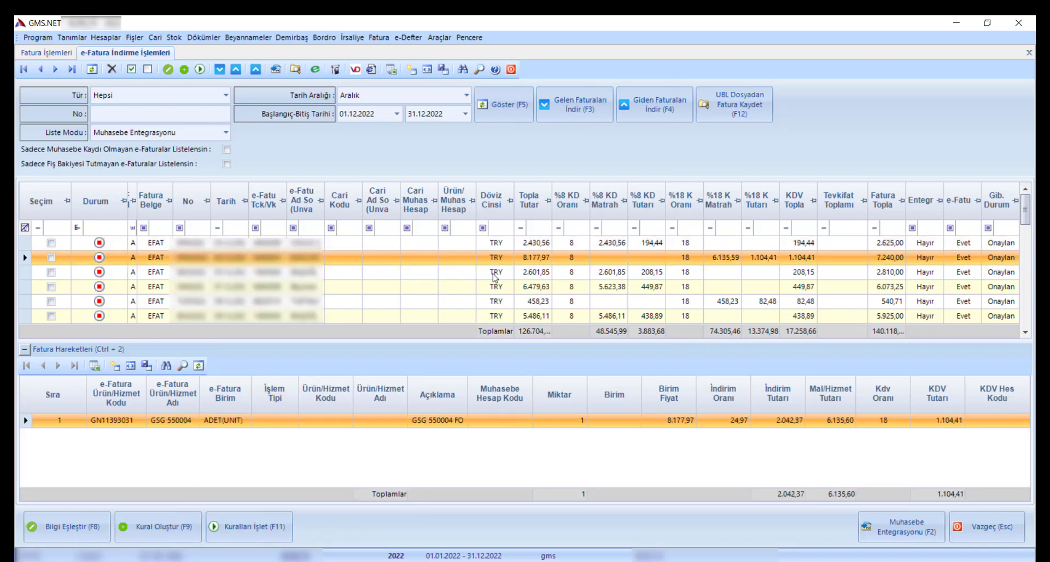
click(493, 273)
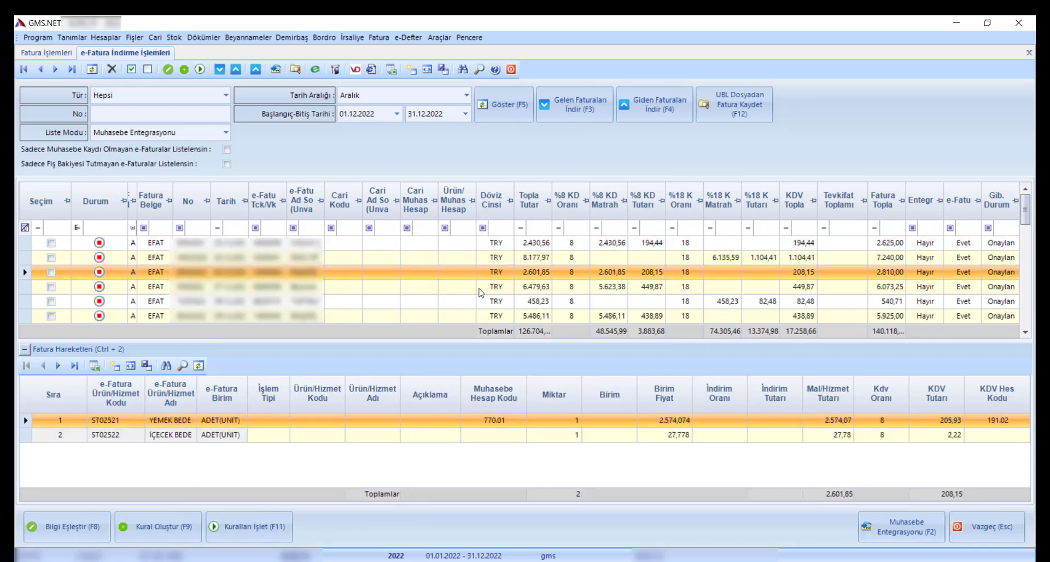
click(479, 289)
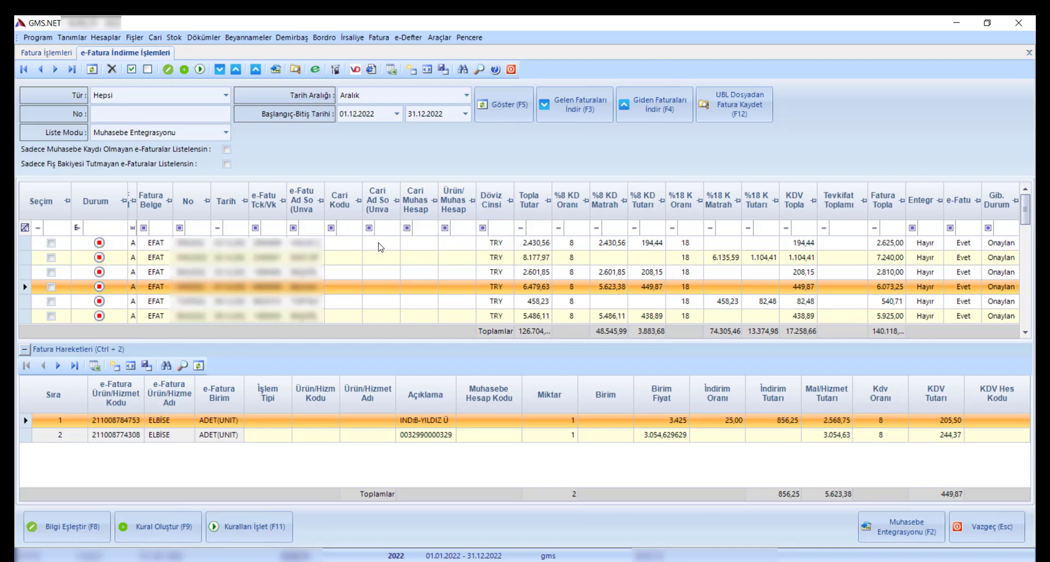
click(131, 70)
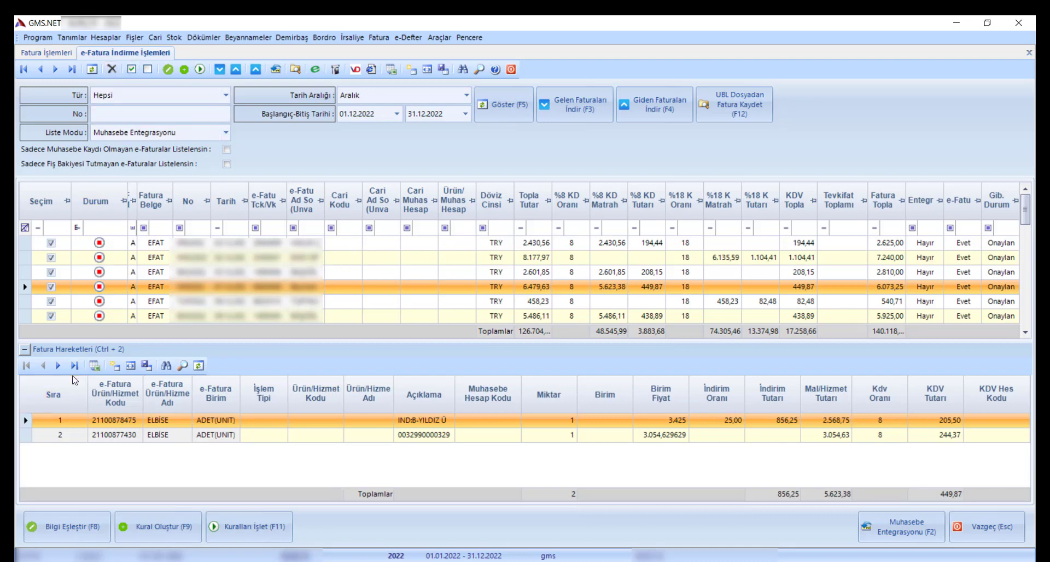
click(68, 528)
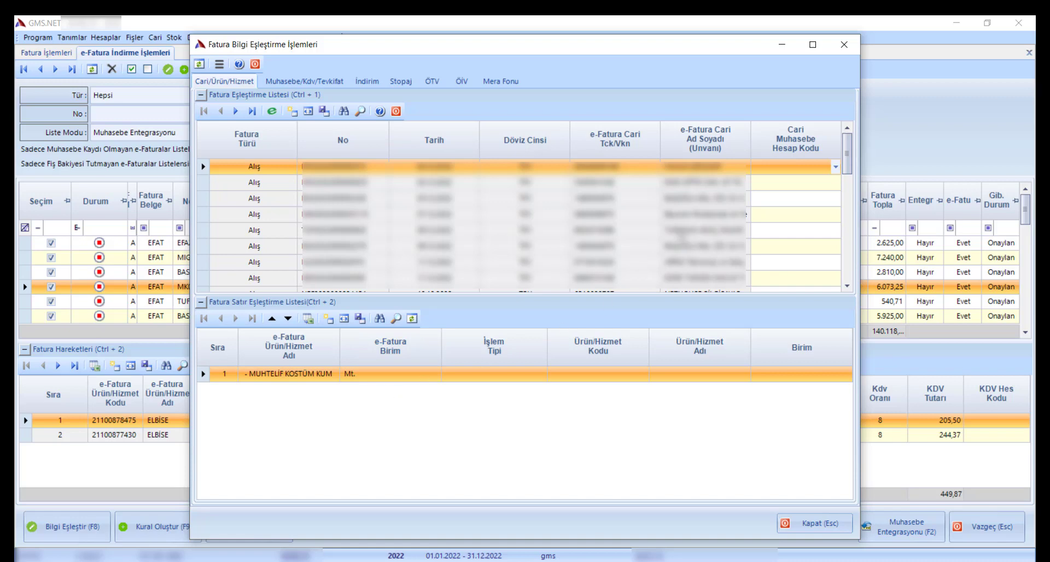
Step: Assign account 320.0103 as the Cari Muhasebe Hesap Kodu of the first purchase invoice, filtering the chart of accounts by 320
click(771, 199)
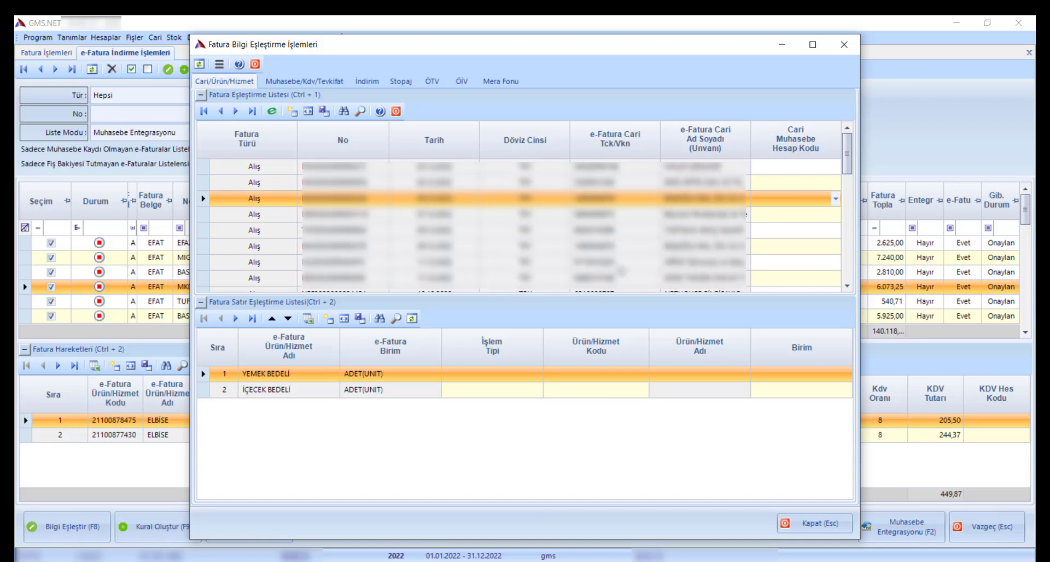
click(786, 167)
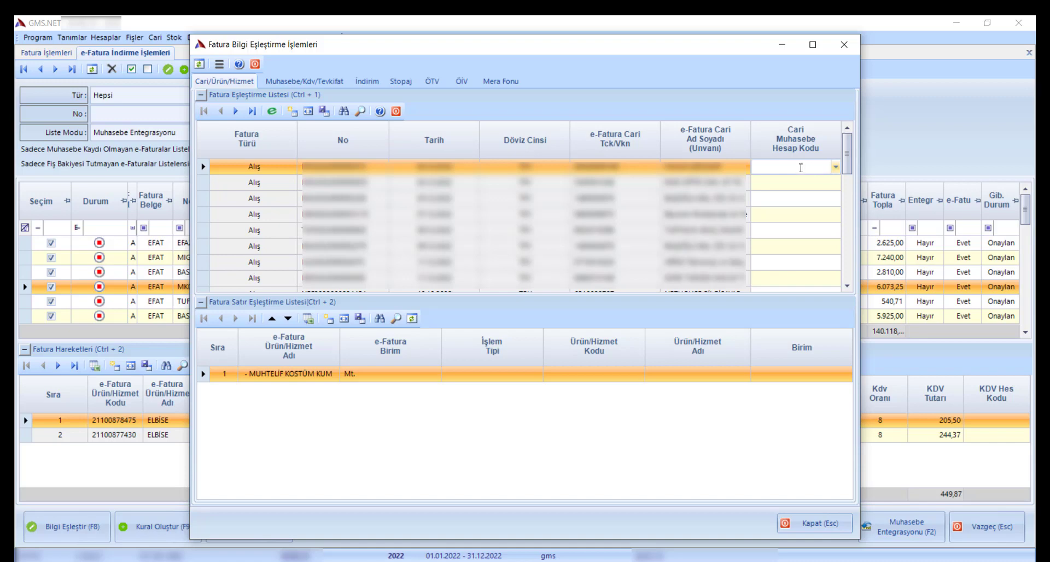
click(835, 168)
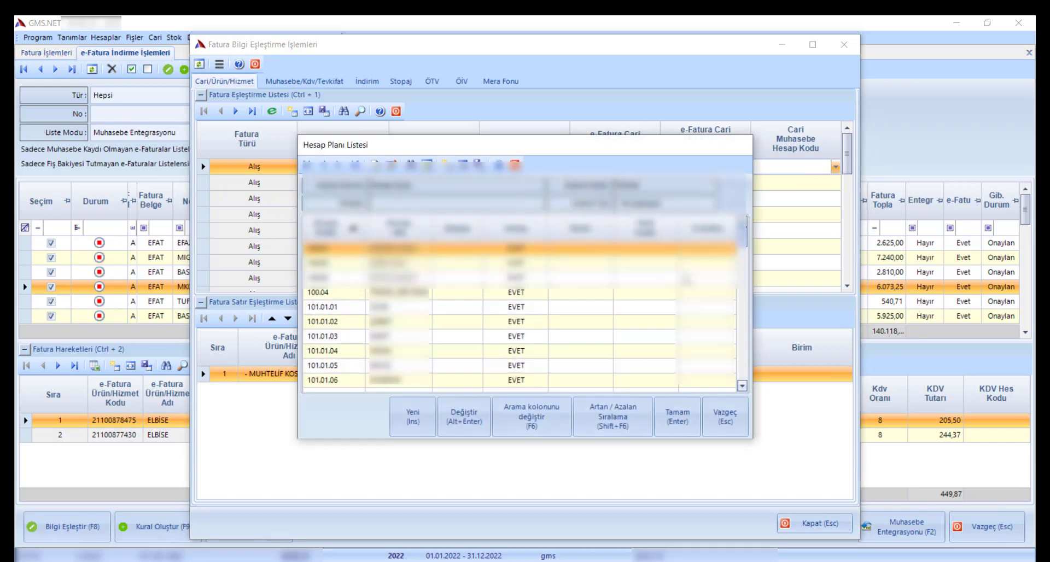
text(320)
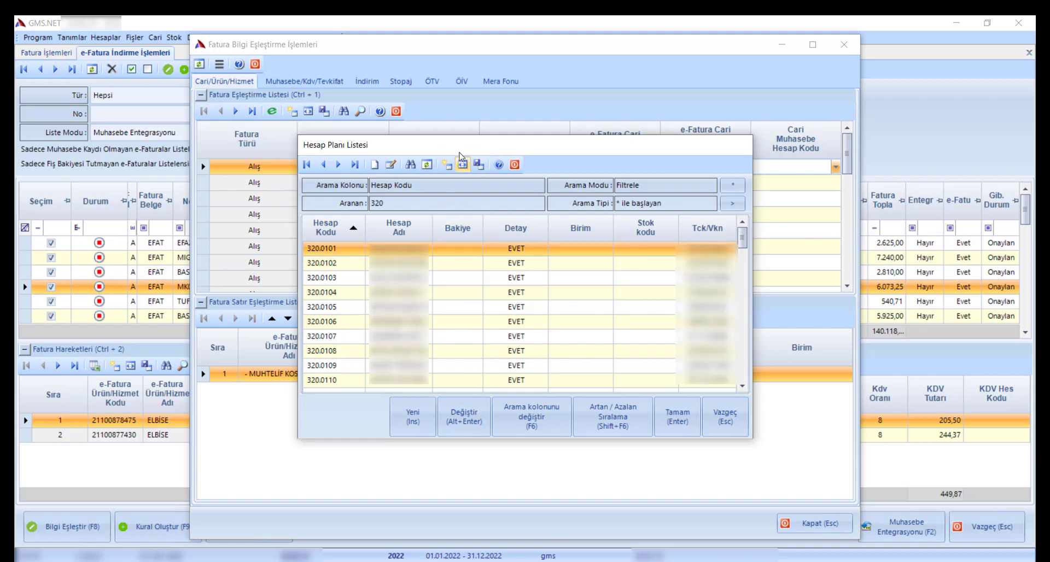
key(BackSpace)
key(BackSpace)
key(BackSpace)
text(320)
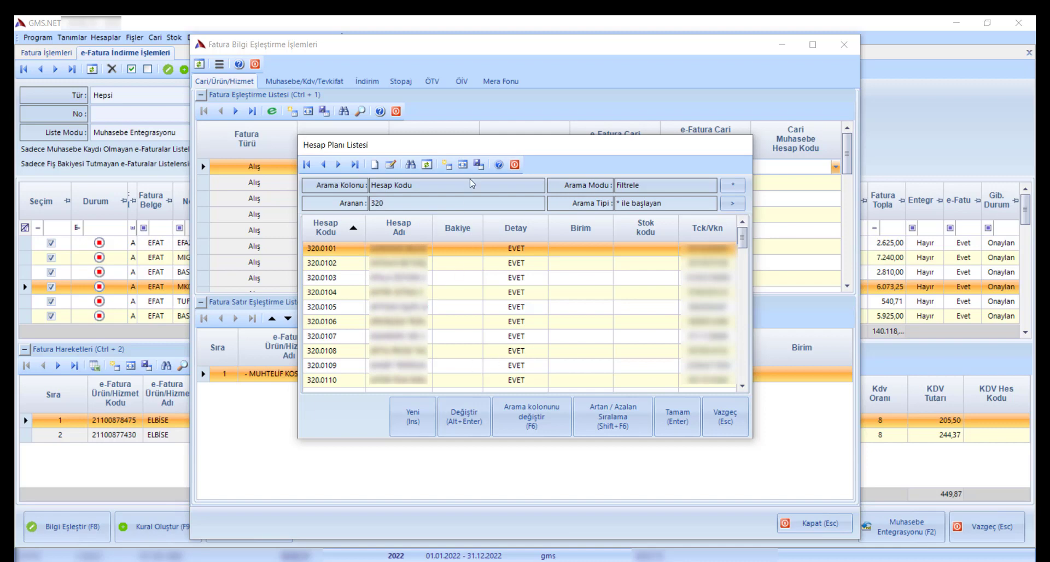
key(Down)
key(Down)
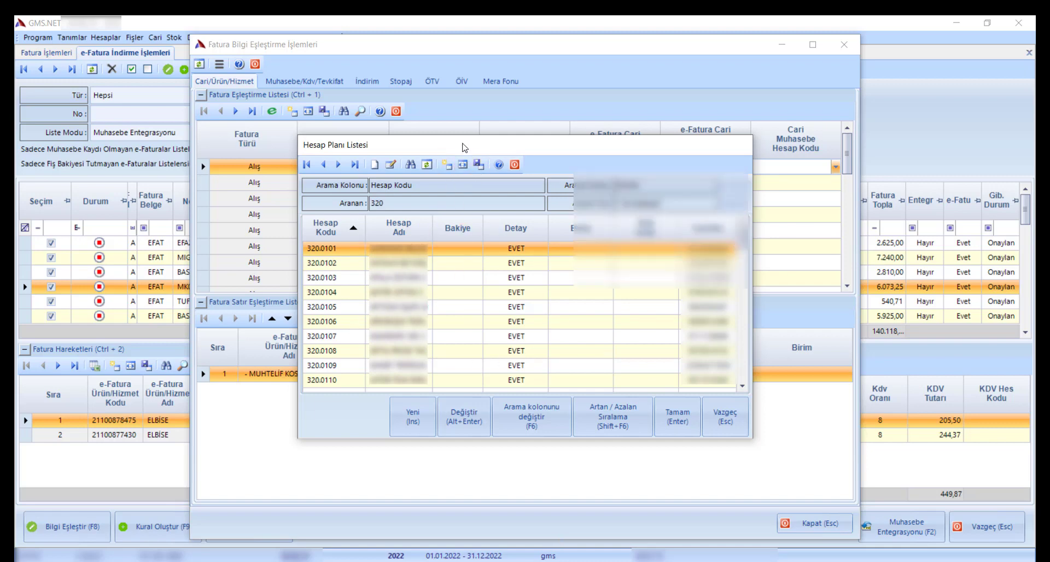
key(Return)
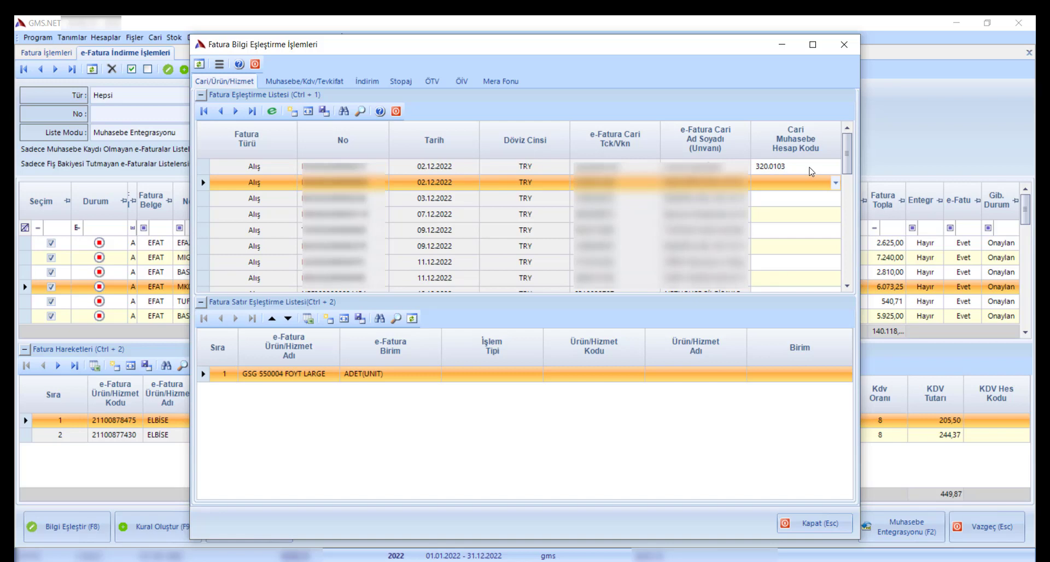
Step: Check the 15.12.2022 purchase invoice's account in the chart of accounts and accept 320.0801 for it
scroll(812, 197, down, 3)
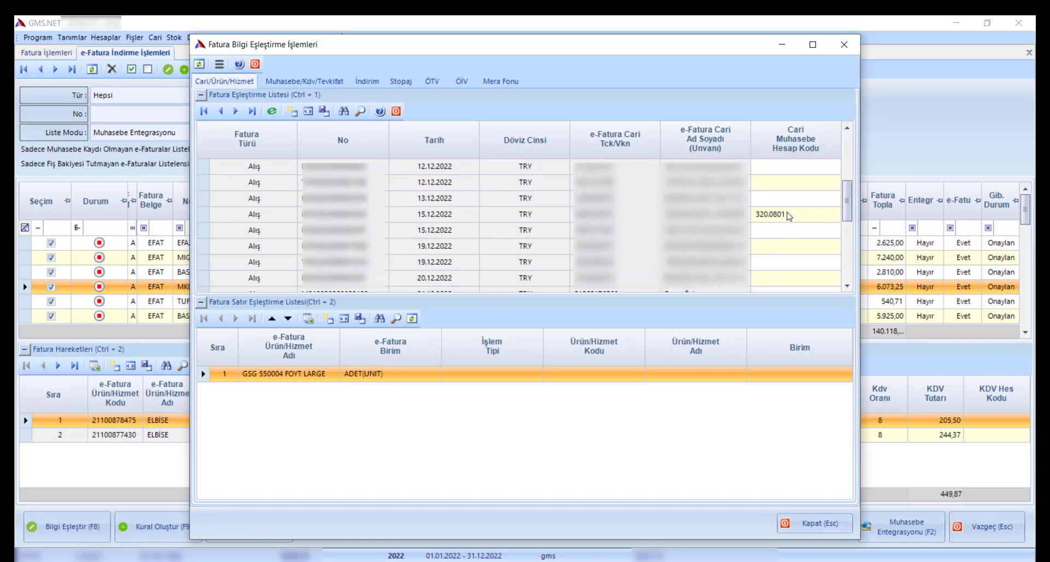
click(804, 215)
click(805, 213)
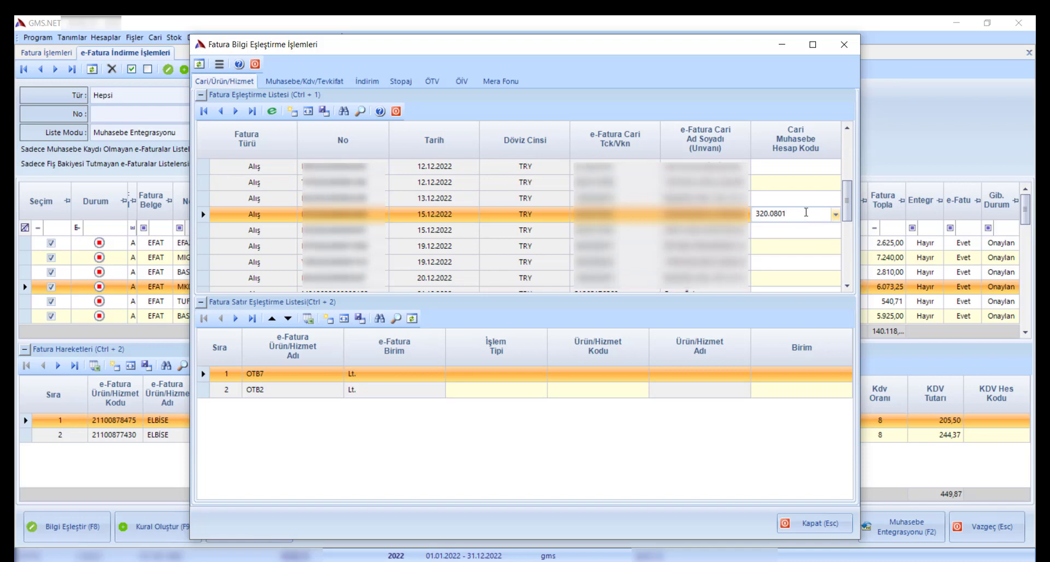
click(835, 214)
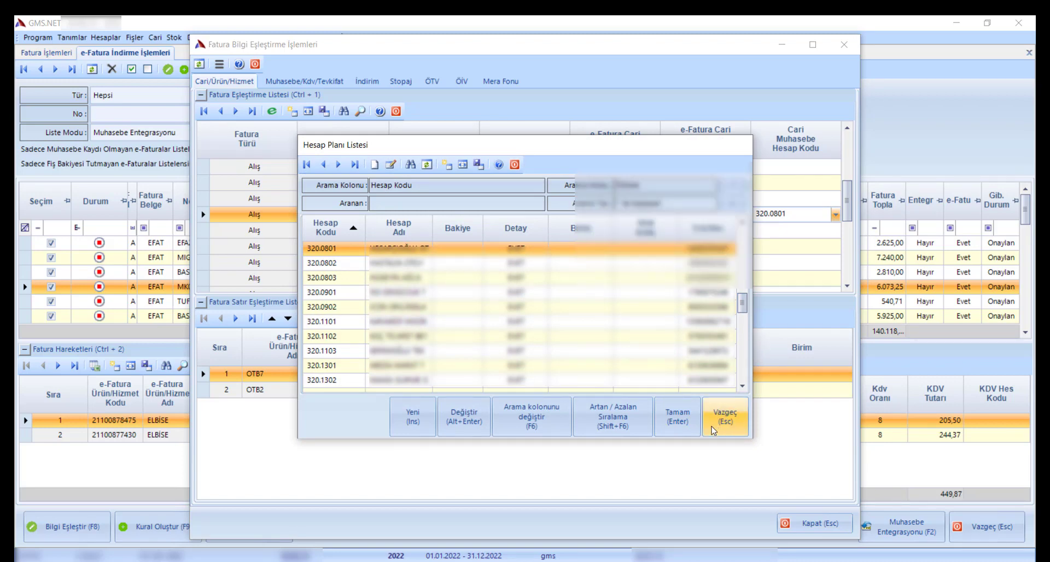
click(678, 418)
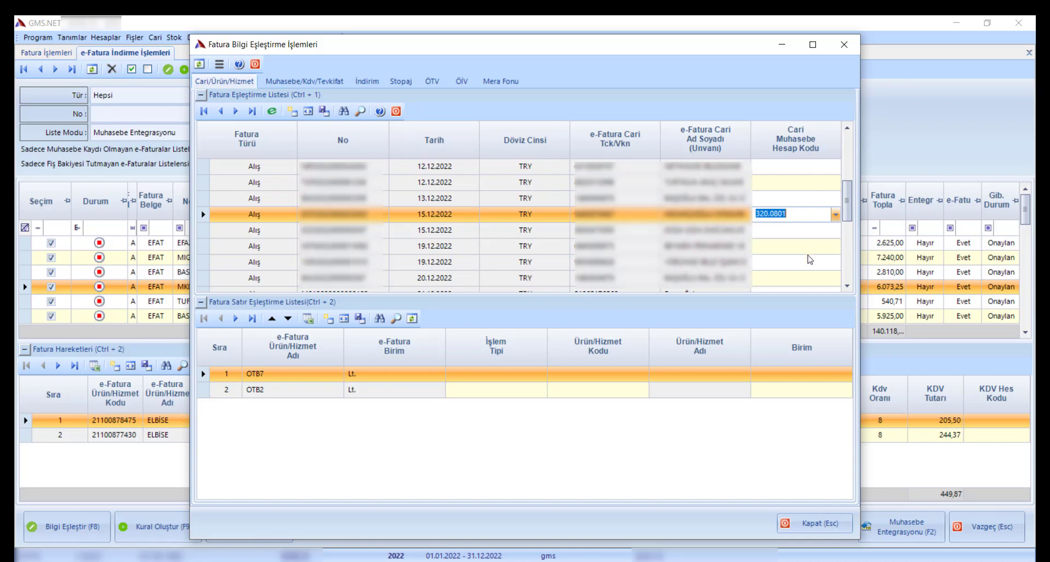
Step: Fill account code 320.0103 down the purchase invoices without a code, starting from the second 02.12.2022 invoice
drag(847, 213, 849, 165)
click(791, 186)
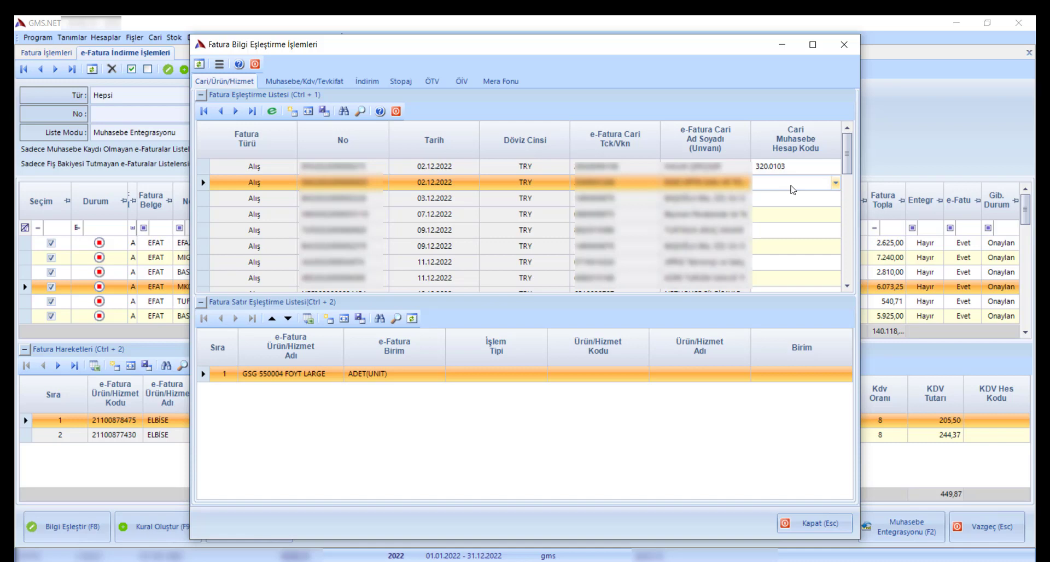
key(Down)
key(Down)
key(Down)
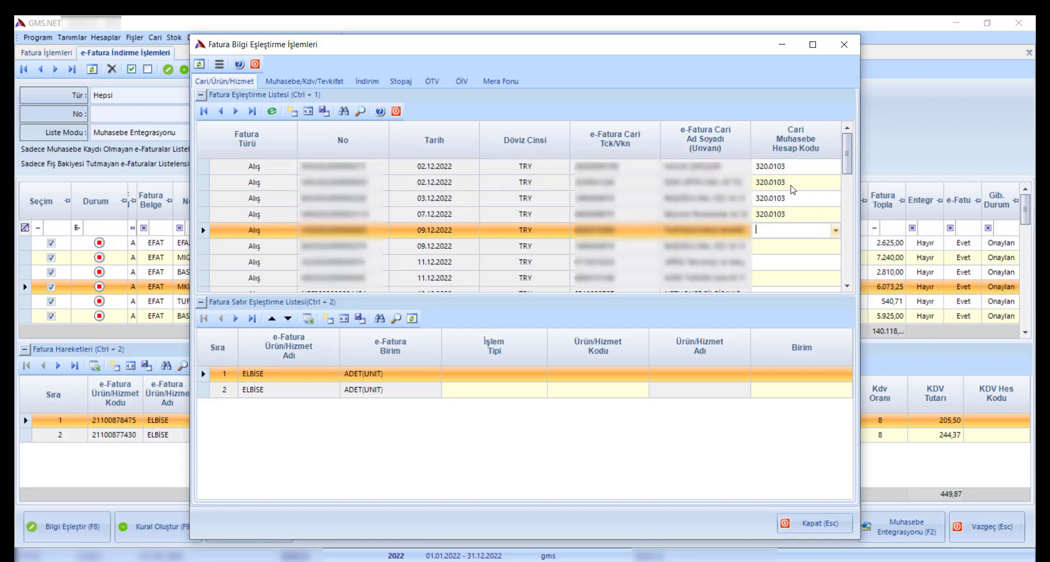
key(Down)
key(Down)
key(Down)
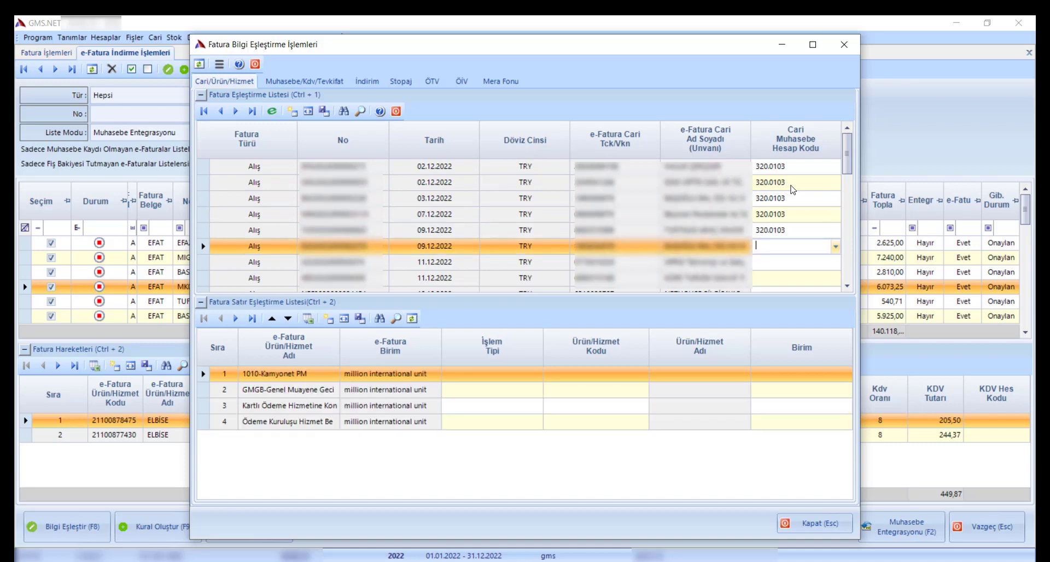
key(Down)
key(Down)
key(Down)
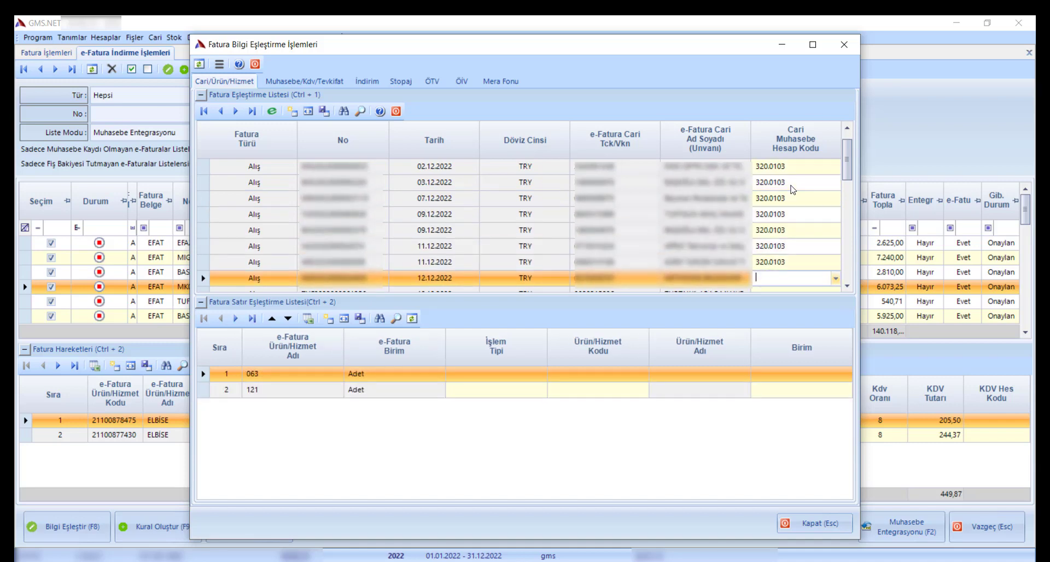
key(Down)
key(Down)
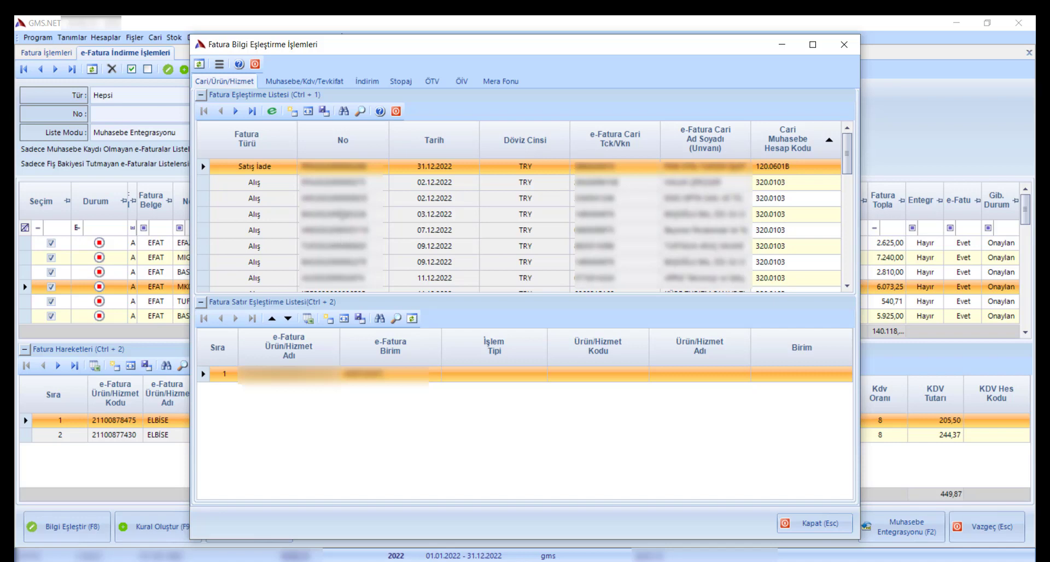
Step: Examine the accounting and VAT account matches of the - MUHTELİF, 1010-Kamyon and 063 items, including the invoices related to 1010-Kamyon
click(294, 83)
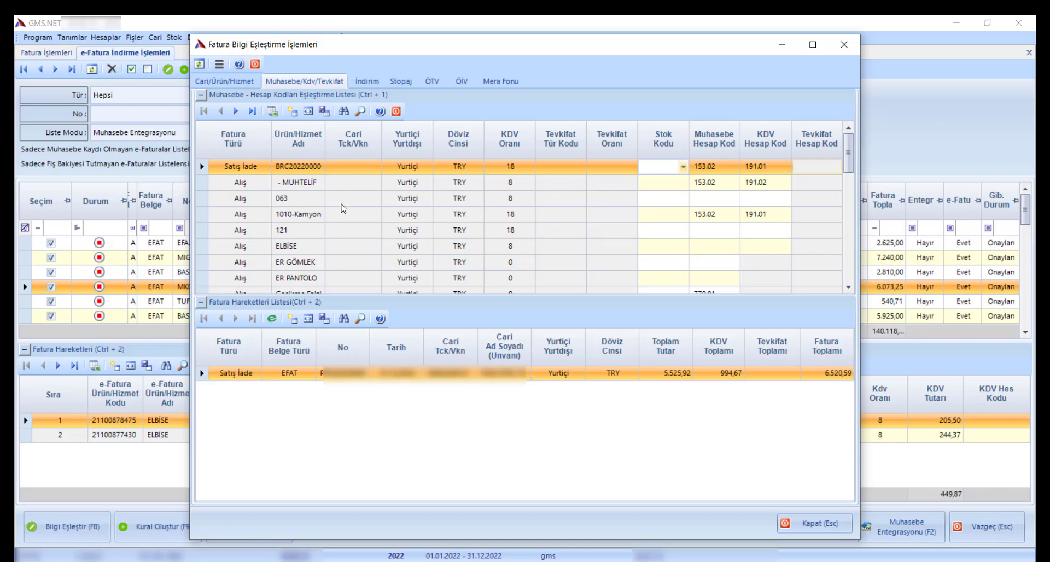
click(699, 184)
click(705, 214)
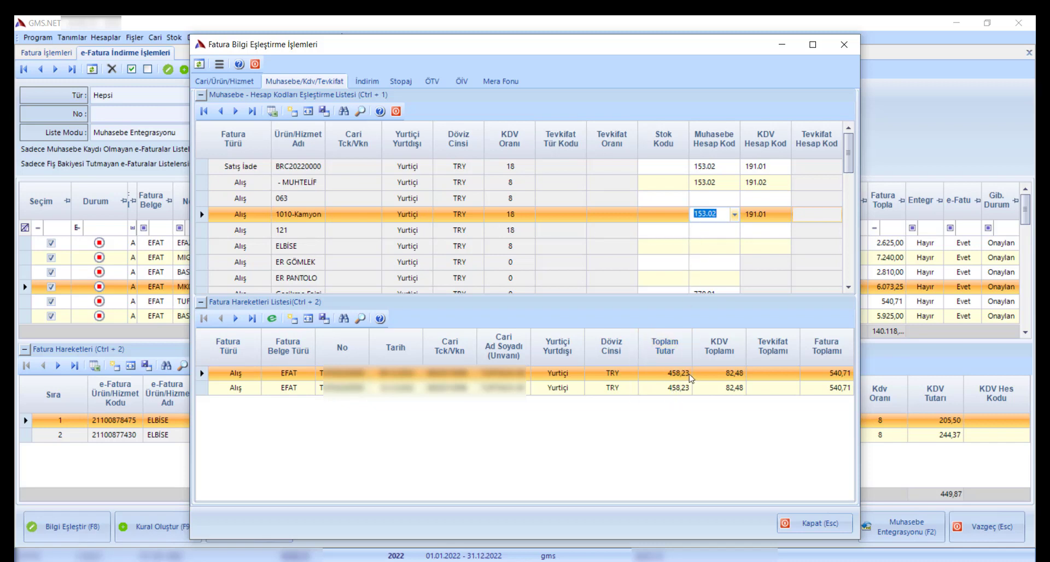
click(679, 392)
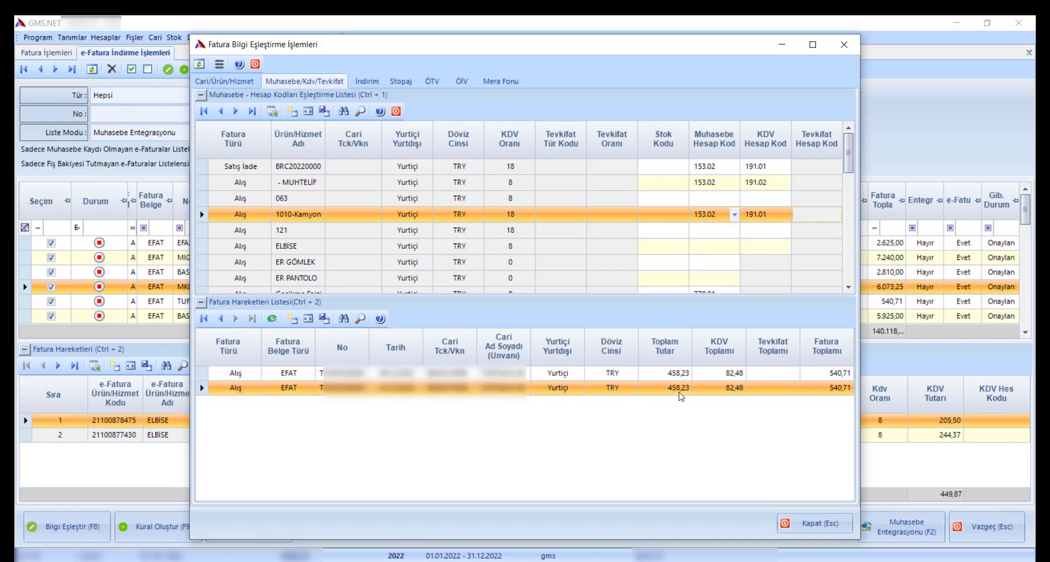
click(686, 377)
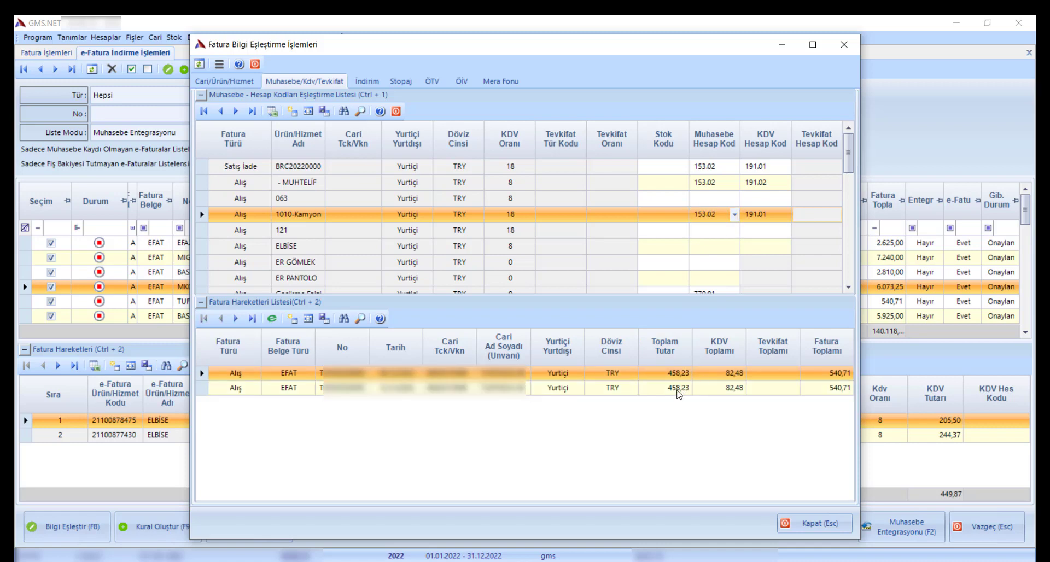
click(678, 390)
click(679, 377)
click(719, 220)
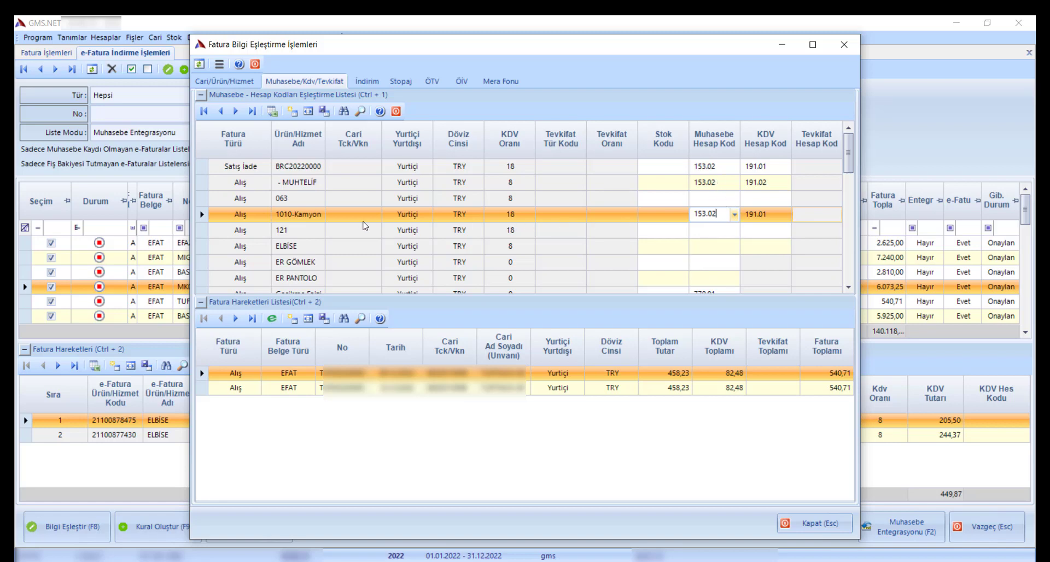
drag(721, 214, 675, 215)
click(718, 199)
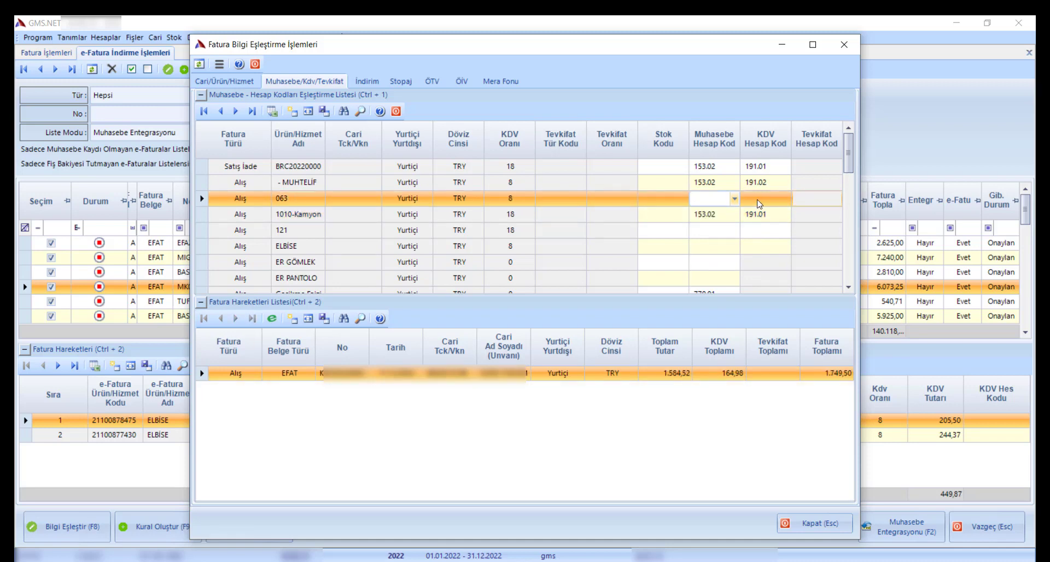
Step: Examine the stock code list and the new stock code form for the BRC20220000 return item, and close both without choosing a code
click(665, 168)
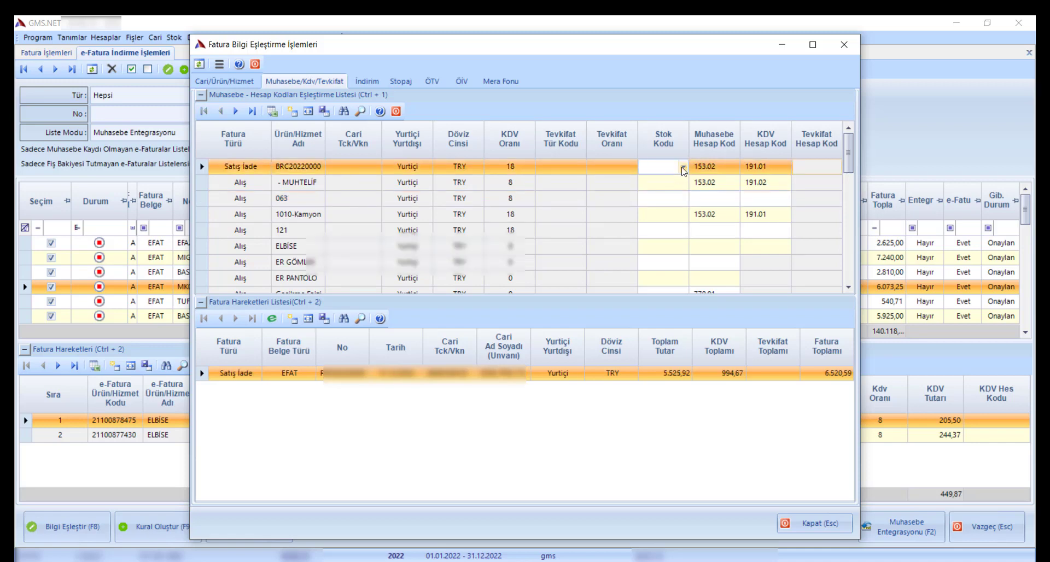
click(683, 169)
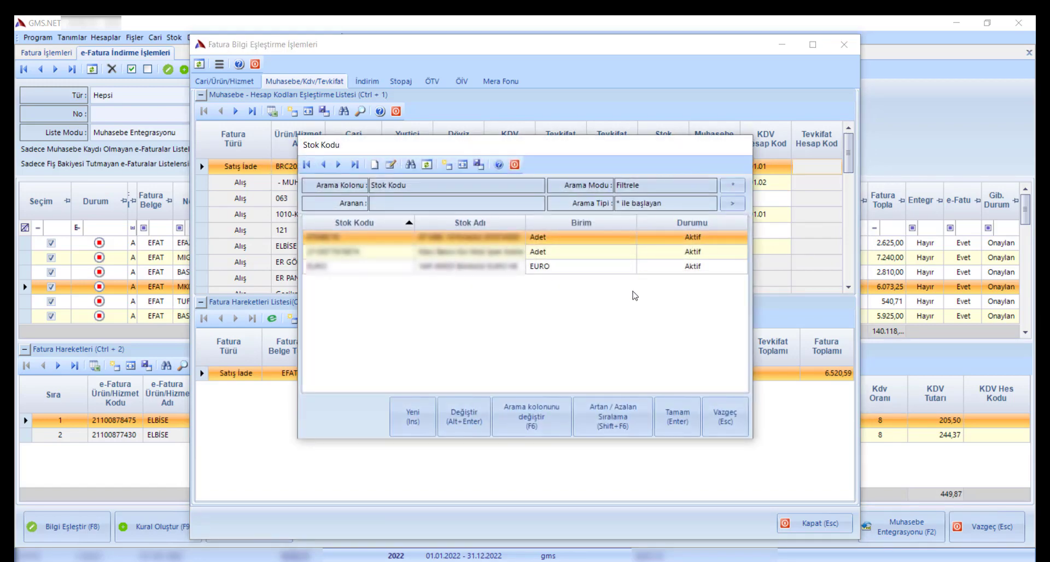
click(409, 420)
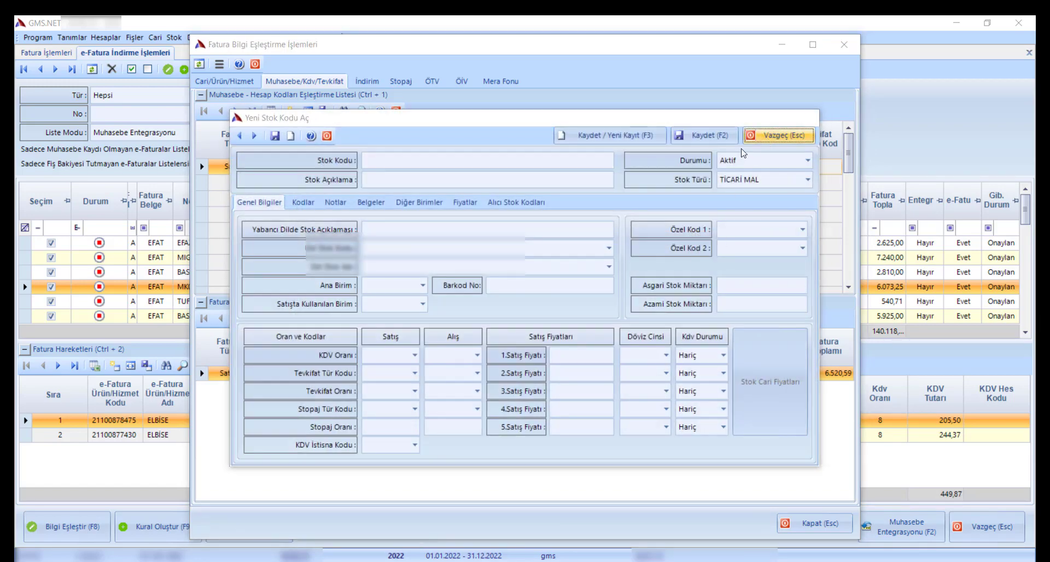
click(766, 138)
click(517, 267)
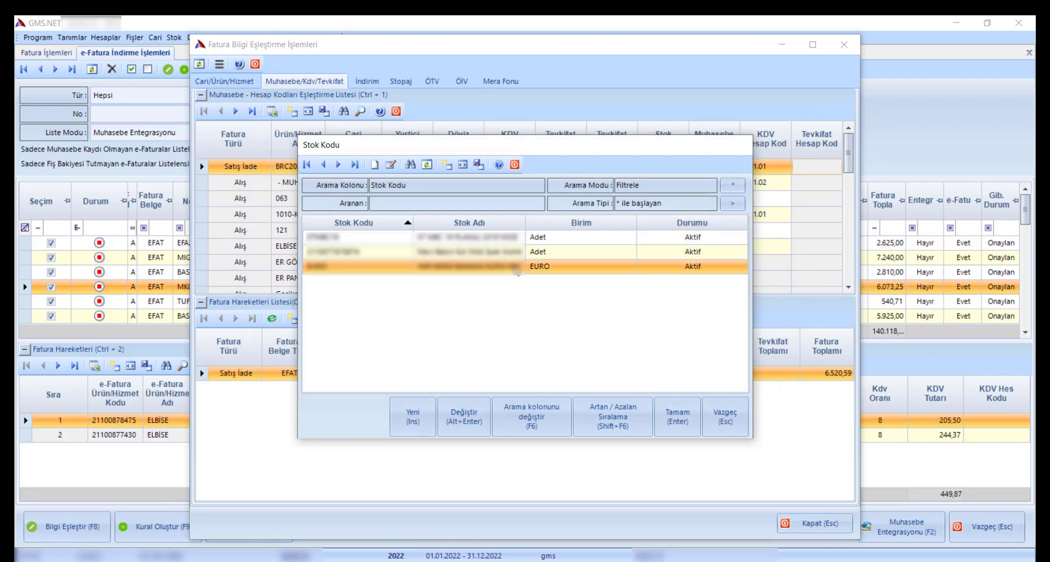
click(725, 419)
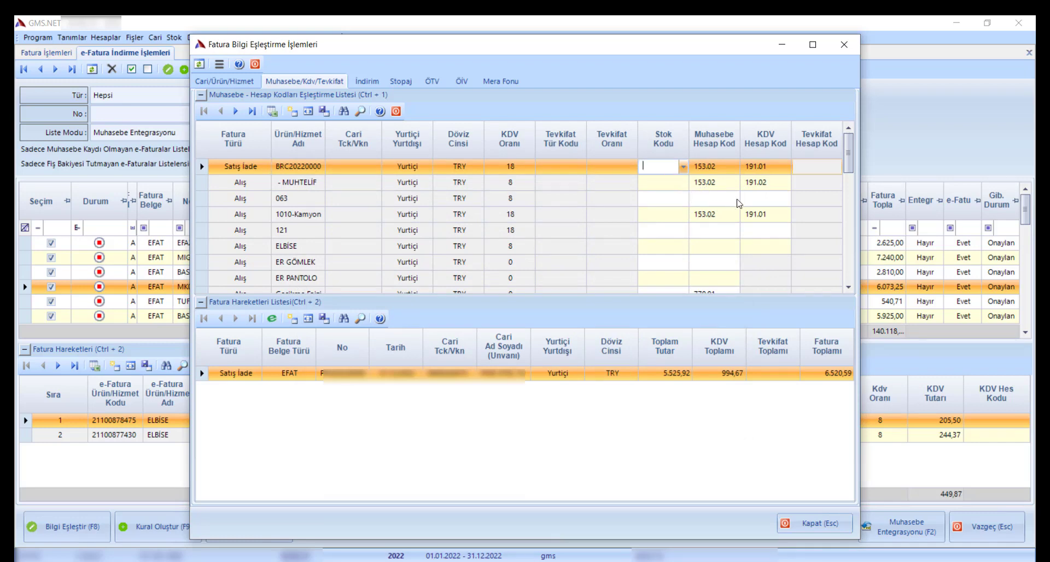
Step: Inspect the e-invoice document behind the Gecikme Faizi item in the accounting matching list and close it
click(670, 184)
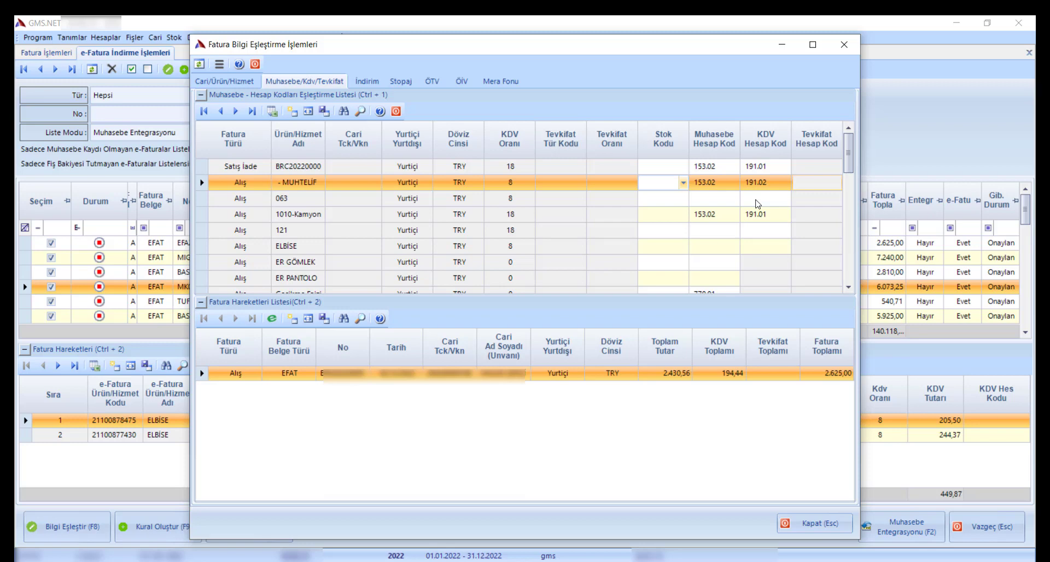
key(Tab)
key(Page_Down)
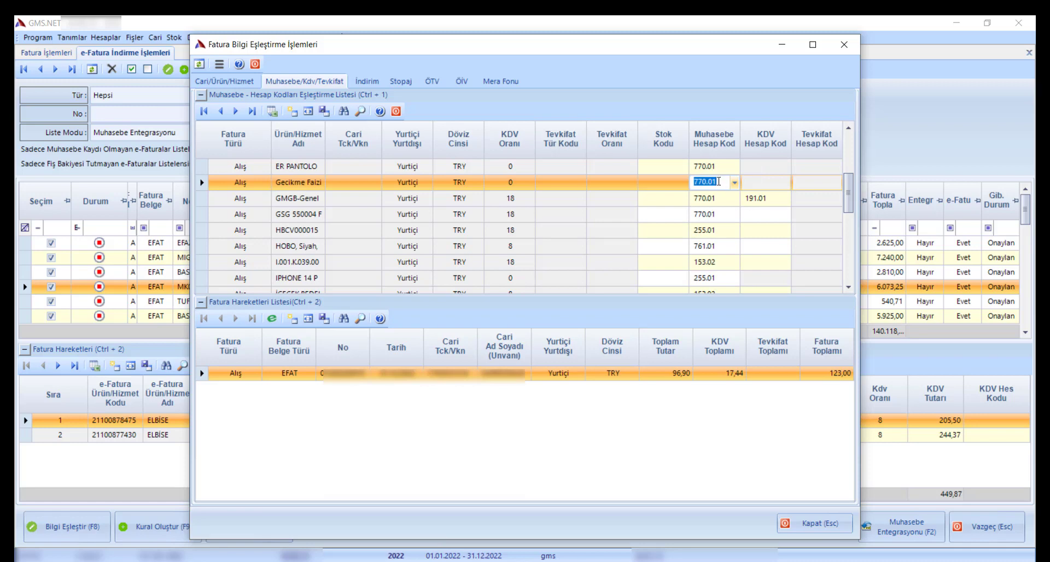
click(275, 321)
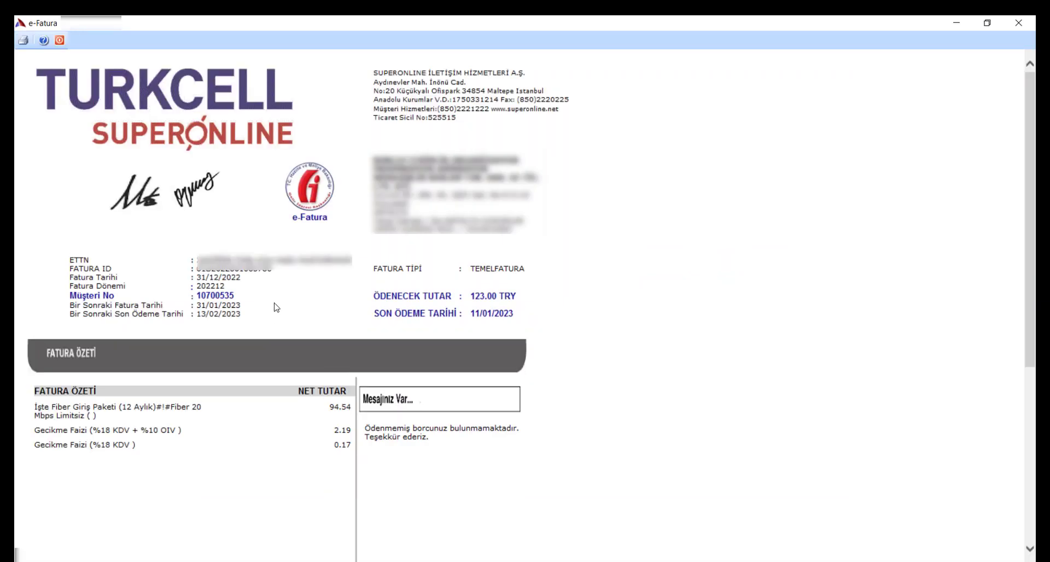
click(60, 40)
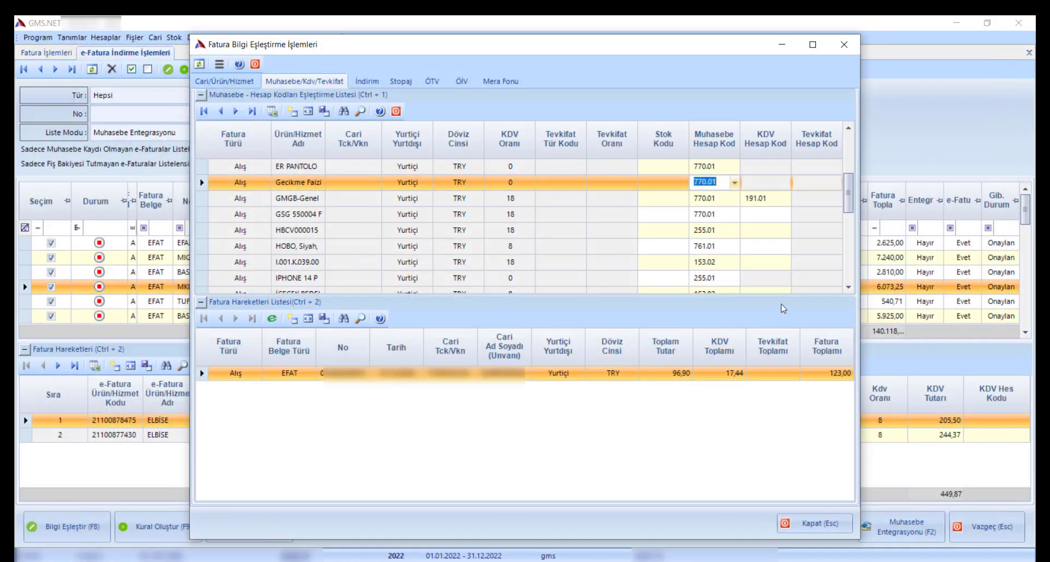
Step: Examine the Stopaj, ÖTV, ÖİV, Mera Fonu and İndirim account matching lists, and return to the Muhasebe/Kdv/Tevkifat matches
scroll(774, 260, up, 2)
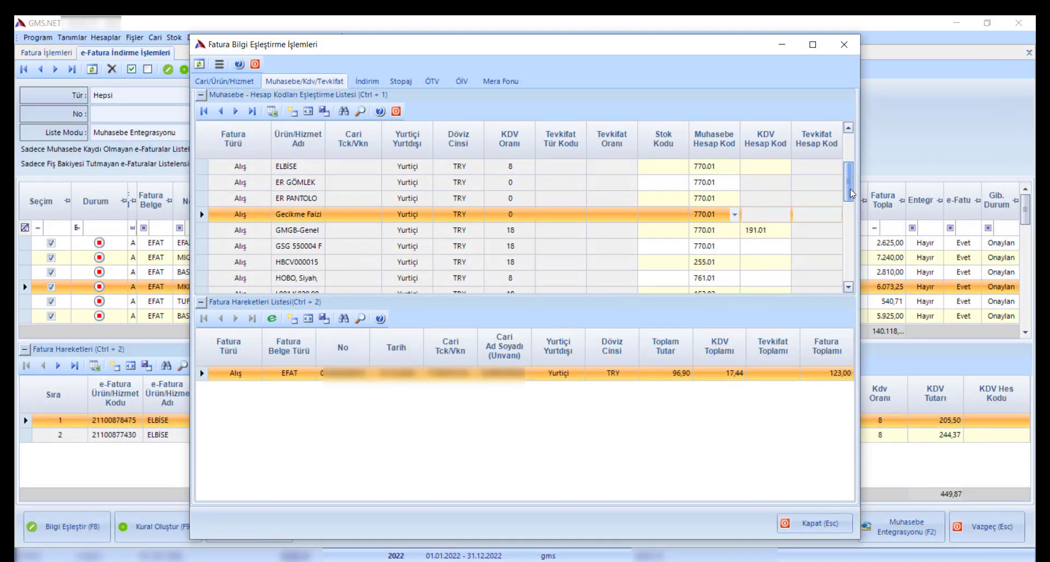
scroll(851, 192, down, 3)
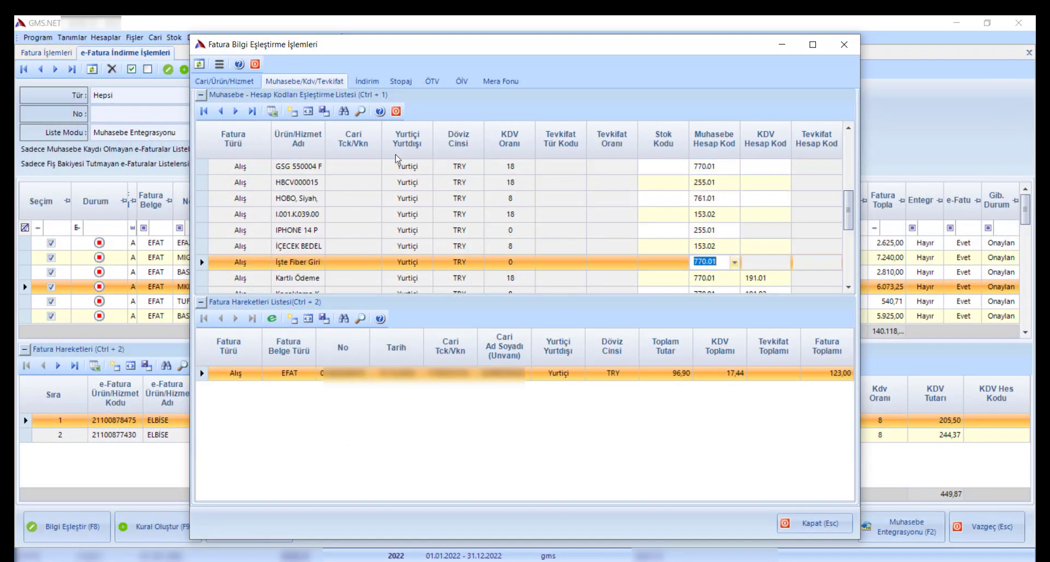
click(374, 84)
click(402, 83)
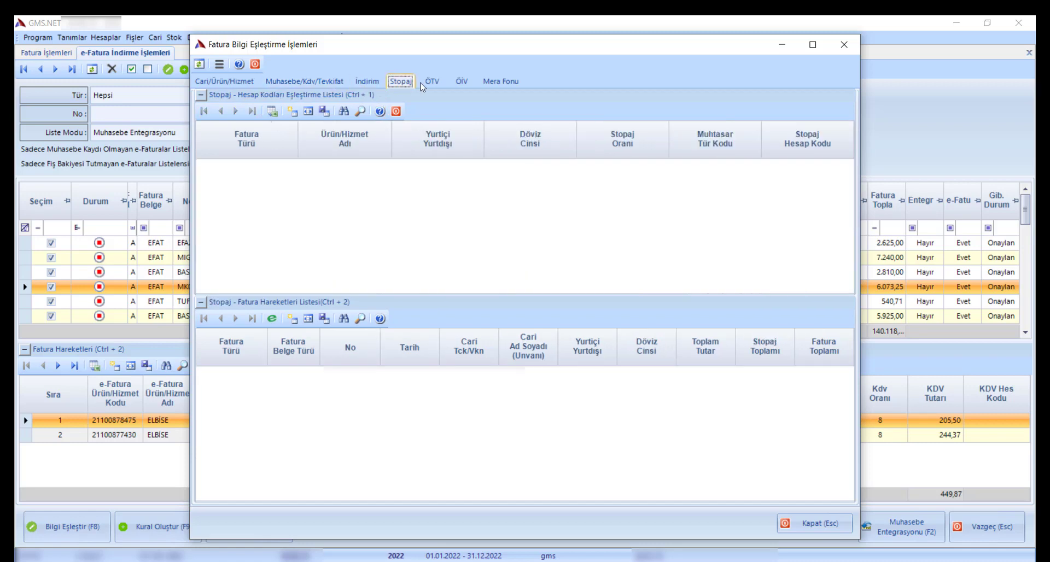
click(432, 83)
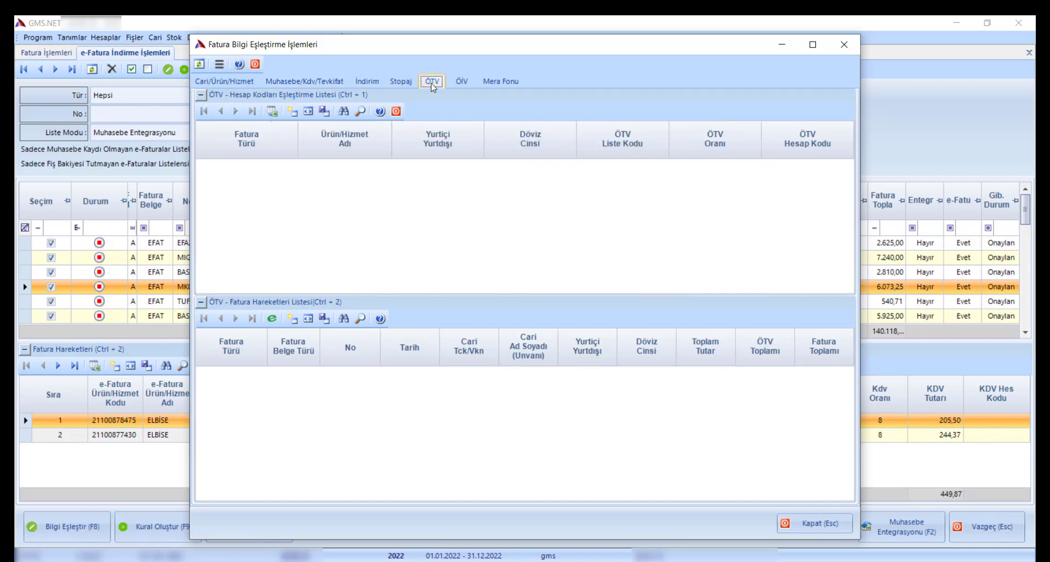
click(466, 85)
click(502, 83)
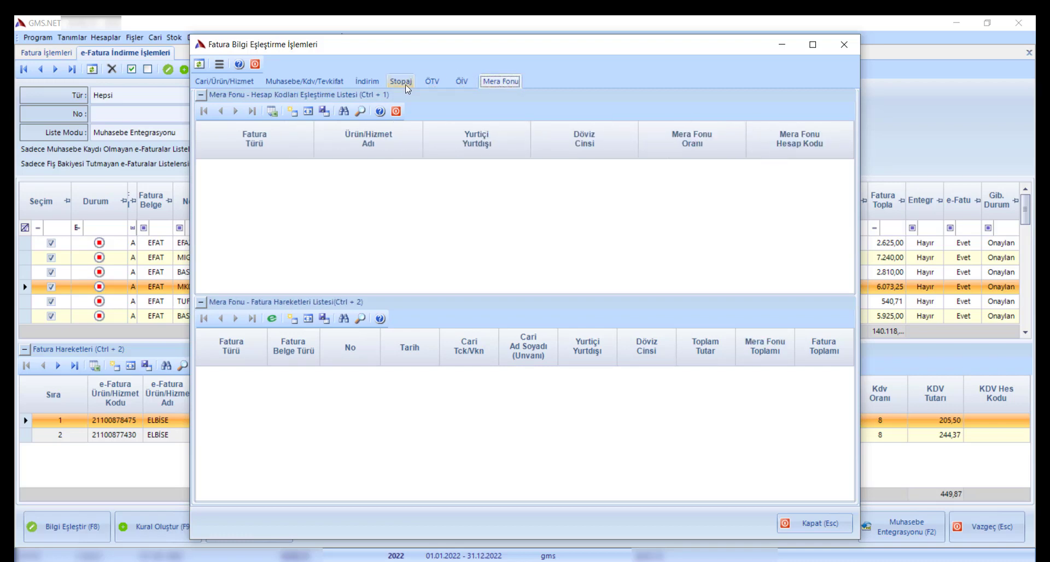
click(374, 85)
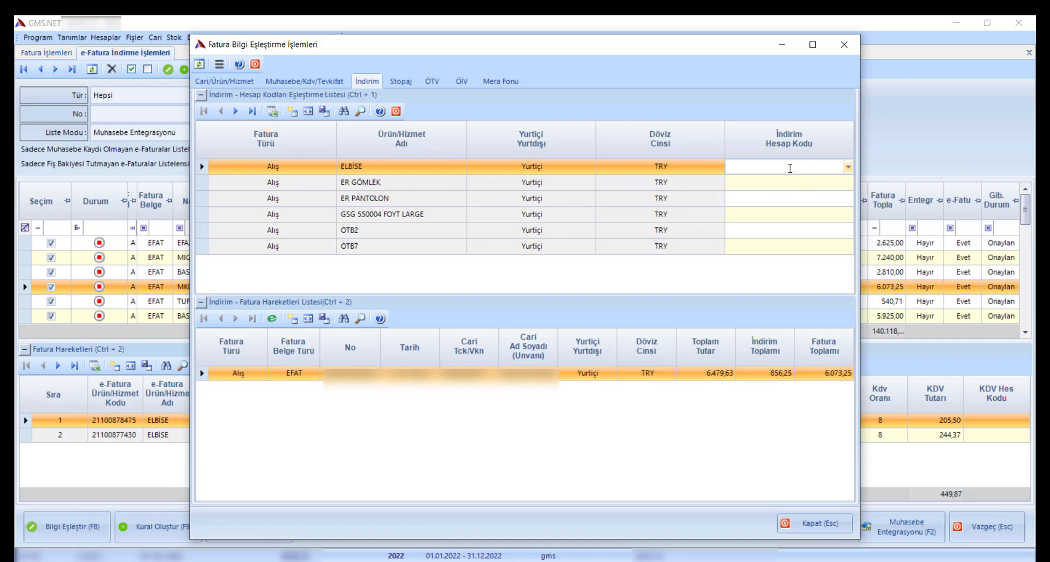
click(307, 81)
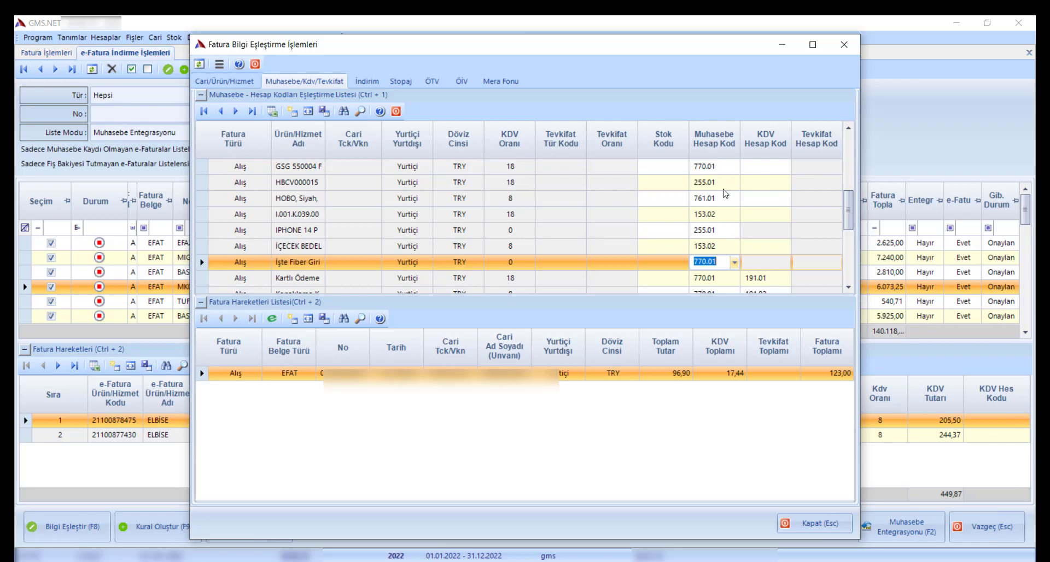
Step: Check the KDV account codes of the BRC20220000 and 063 items, and close the invoice matching window
drag(849, 203, 840, 153)
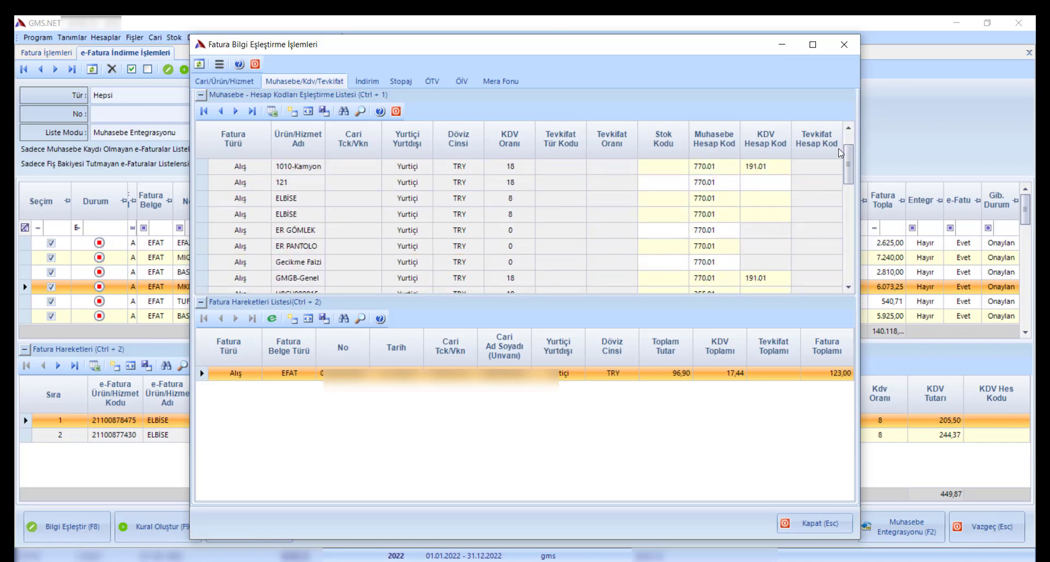
click(841, 134)
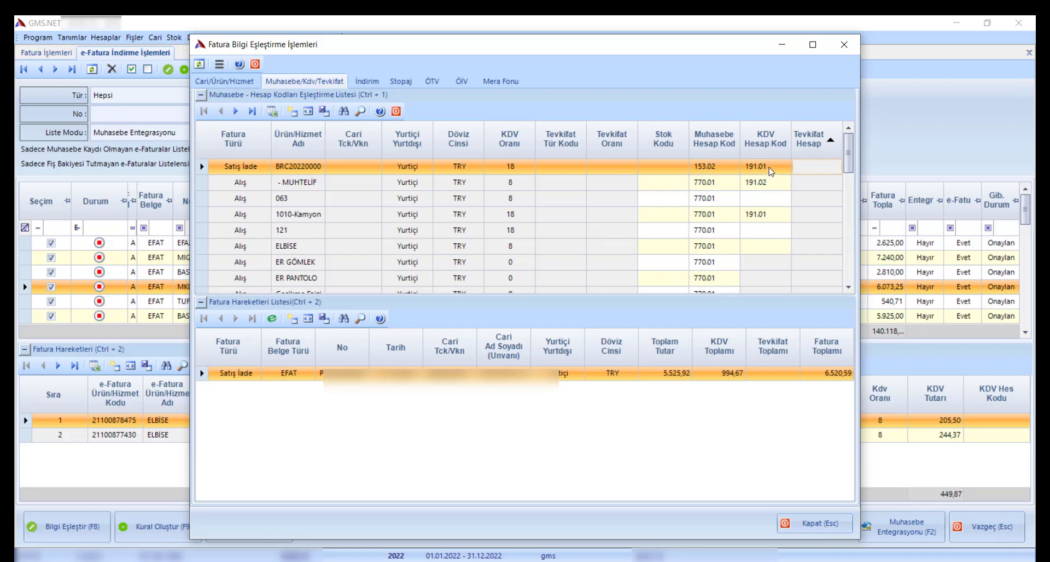
click(767, 170)
click(771, 198)
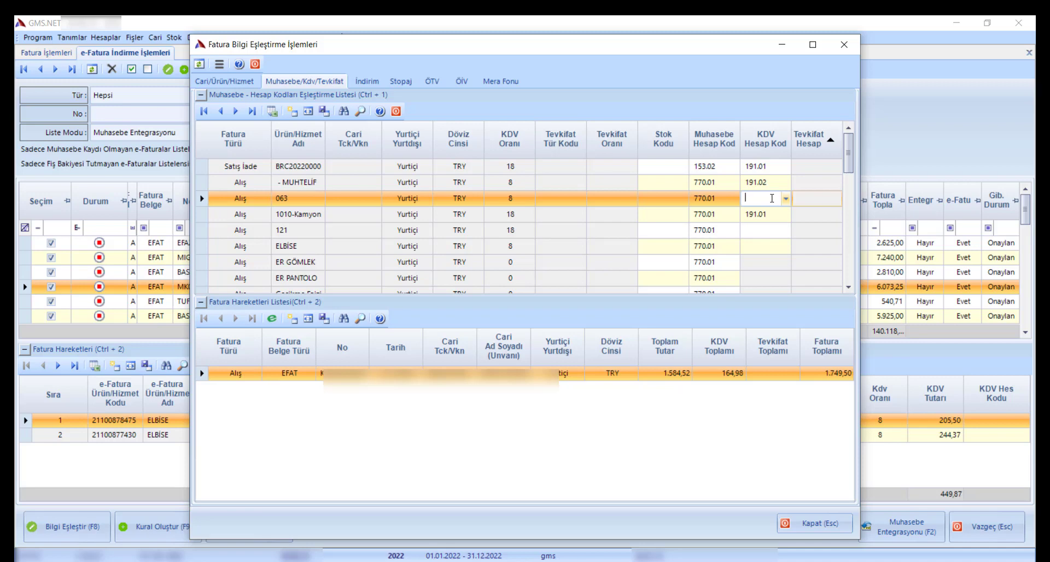
click(829, 528)
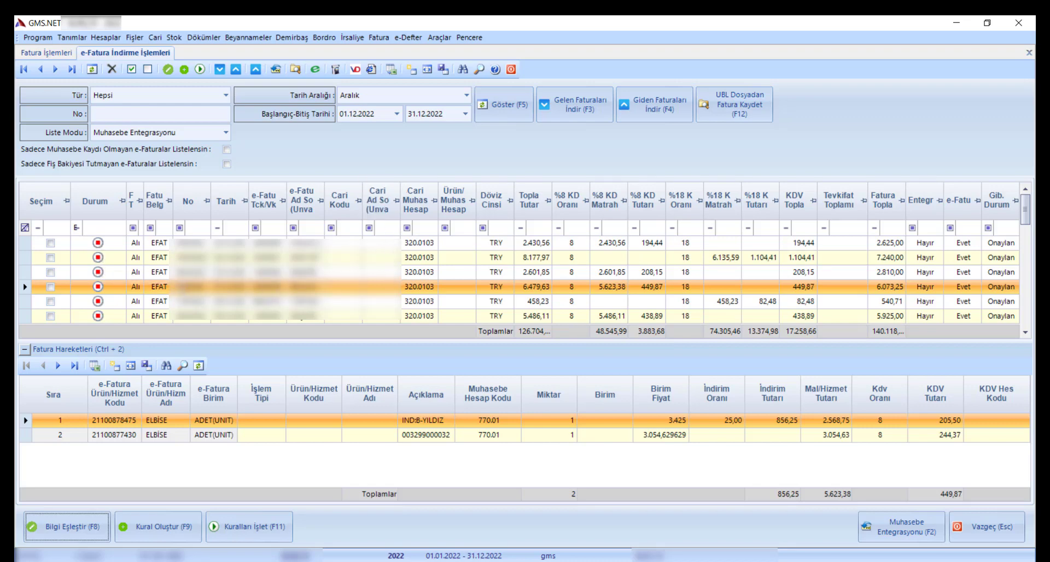
Step: Review the document type preferences per invoice kind in Tanım ve Seçenekler, and save the options
click(380, 39)
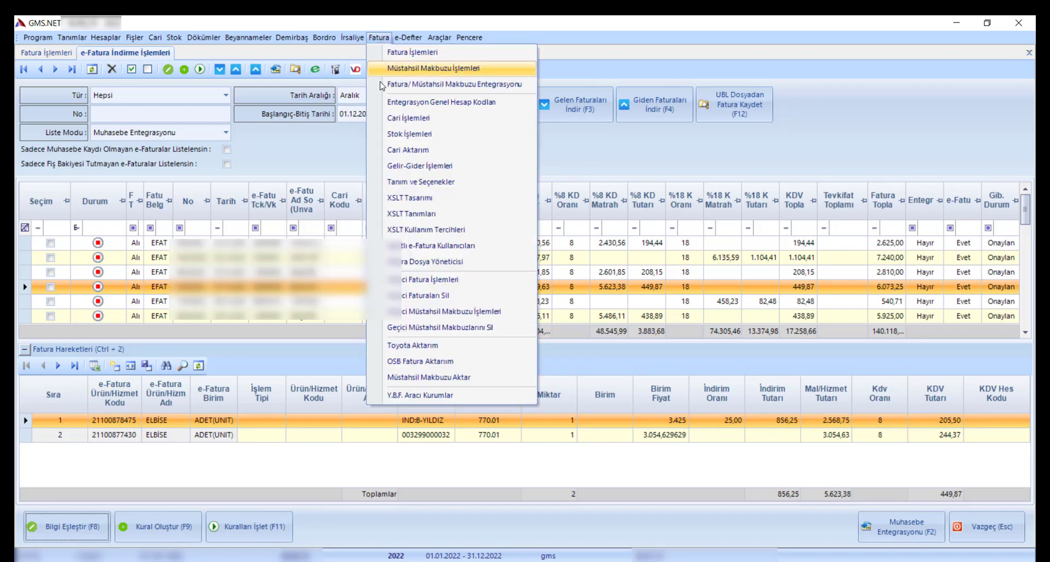
click(410, 185)
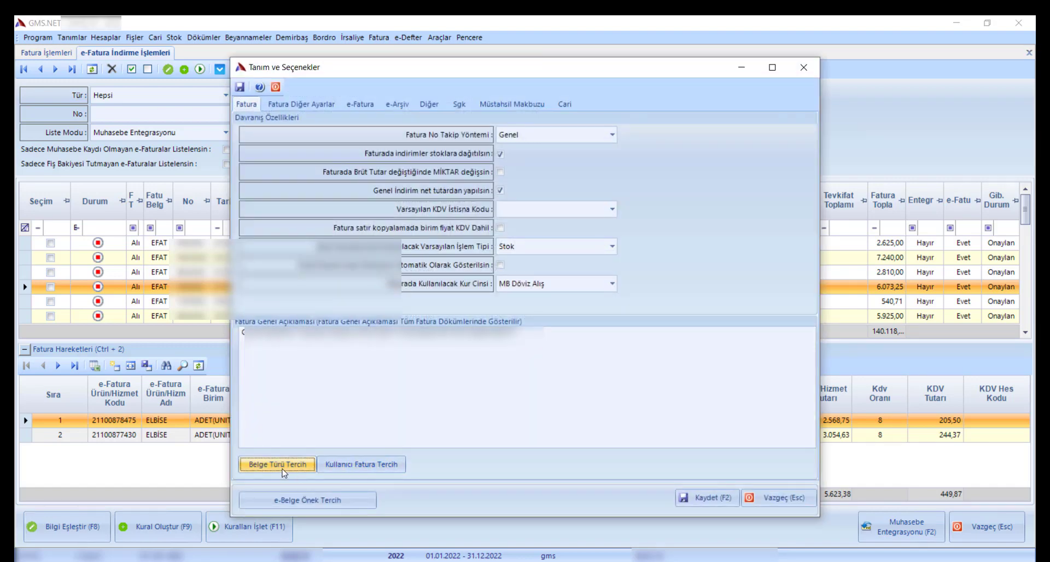
click(282, 468)
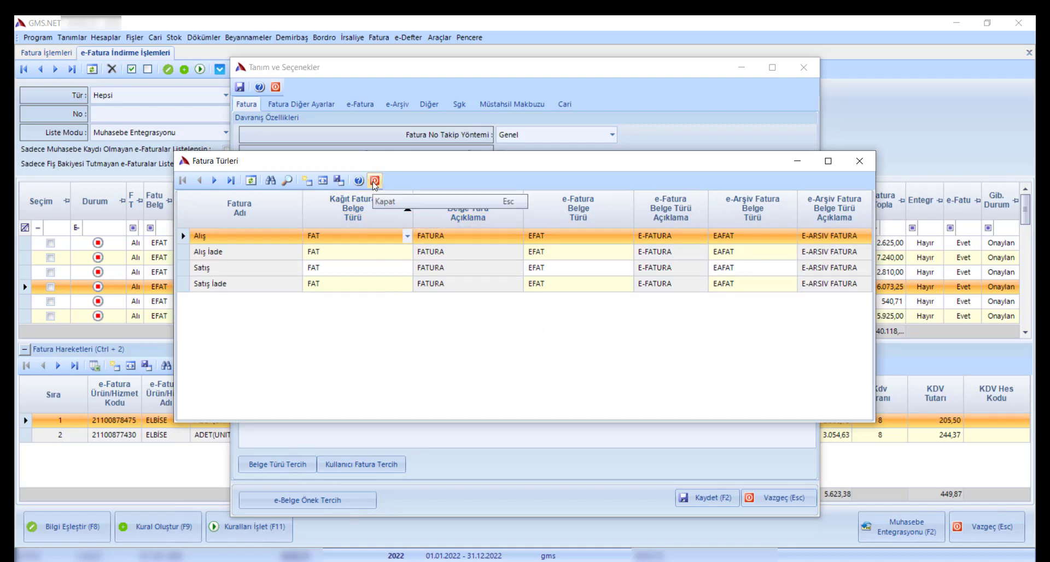
key(Escape)
click(703, 495)
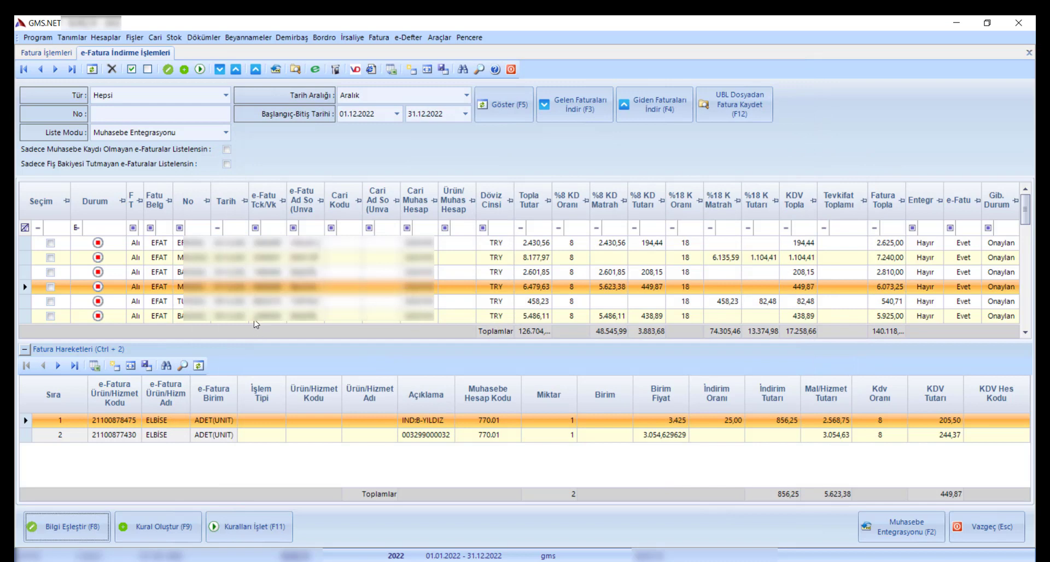
Step: Select all listed e-invoices and run the saved matching rules on them, accepting the confirmation
click(131, 70)
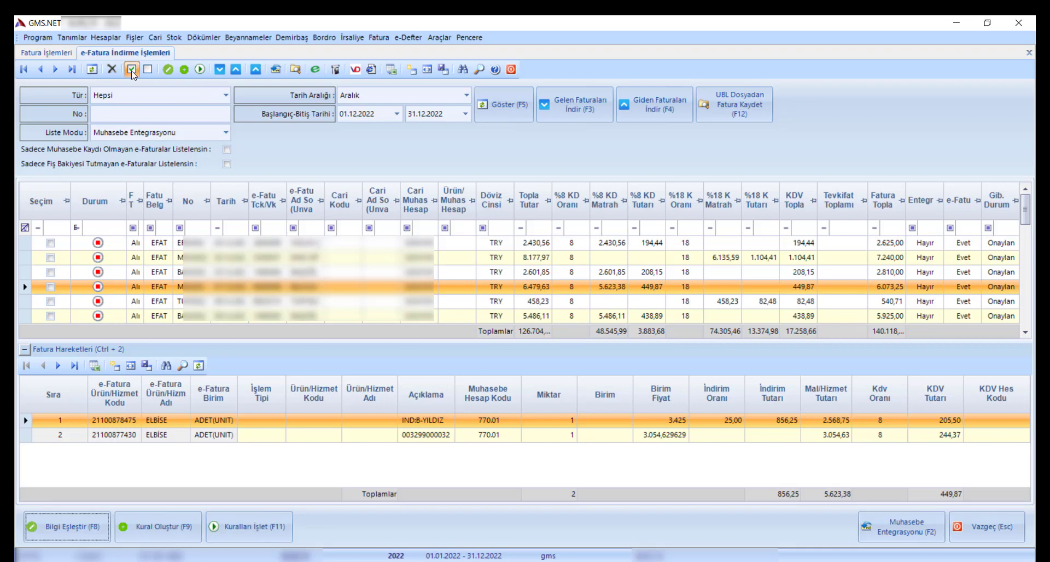
click(257, 528)
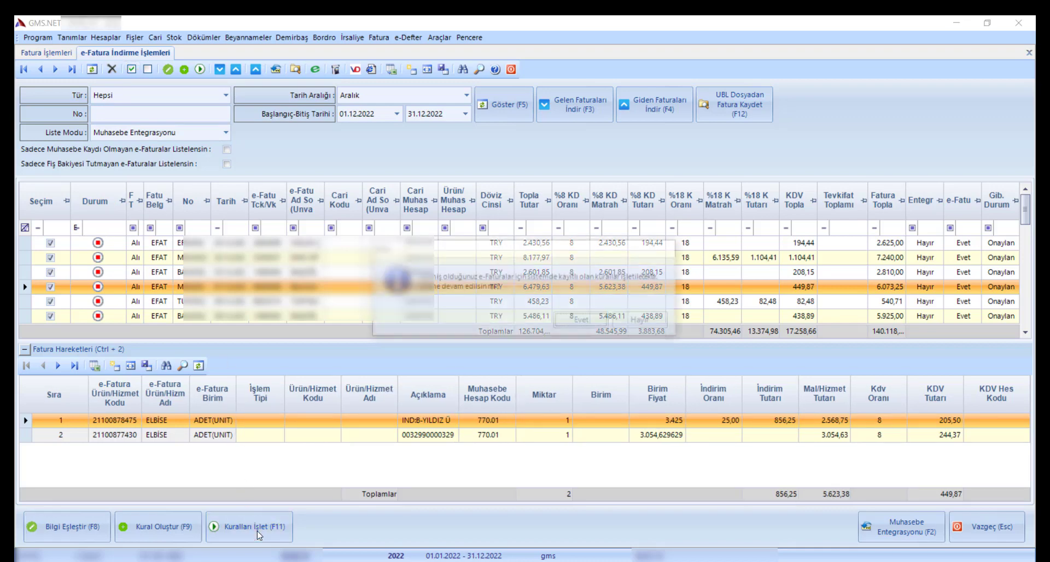
click(581, 321)
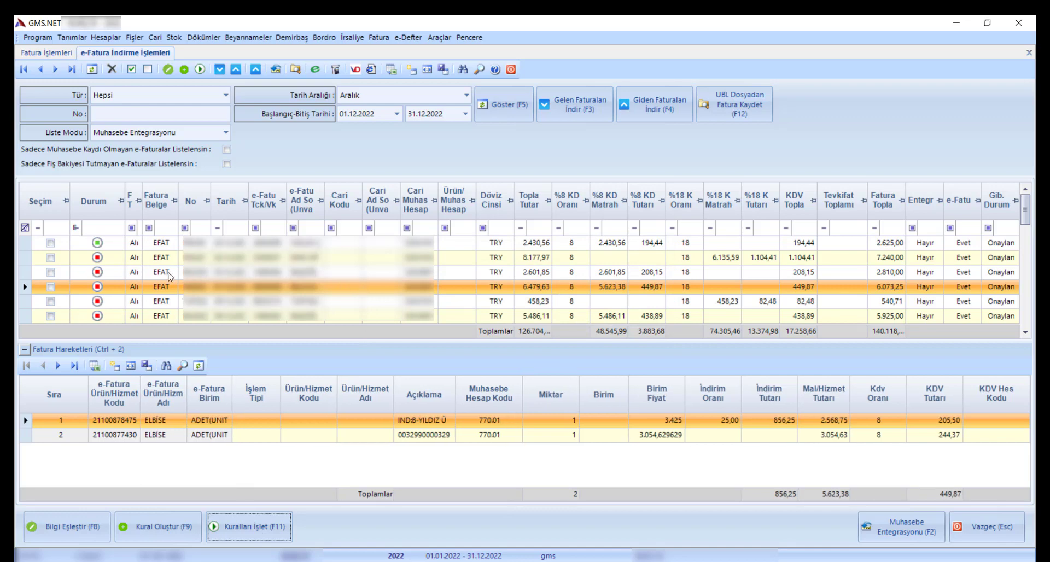
Step: Check the status explanations of the 7.240,00 and 2.810,00 purchase invoices to find what is missing
mouse_move(99, 263)
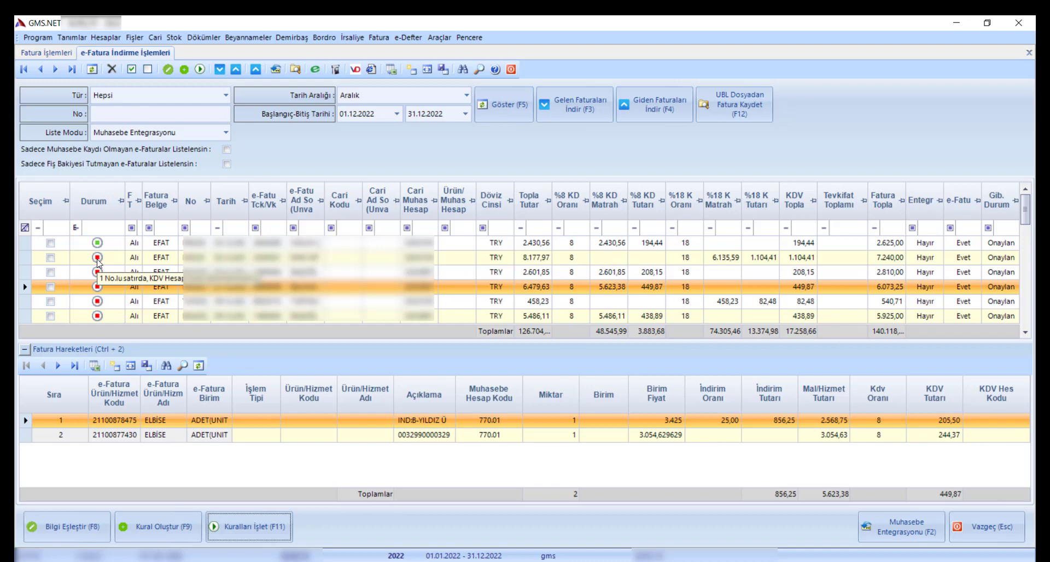
click(98, 275)
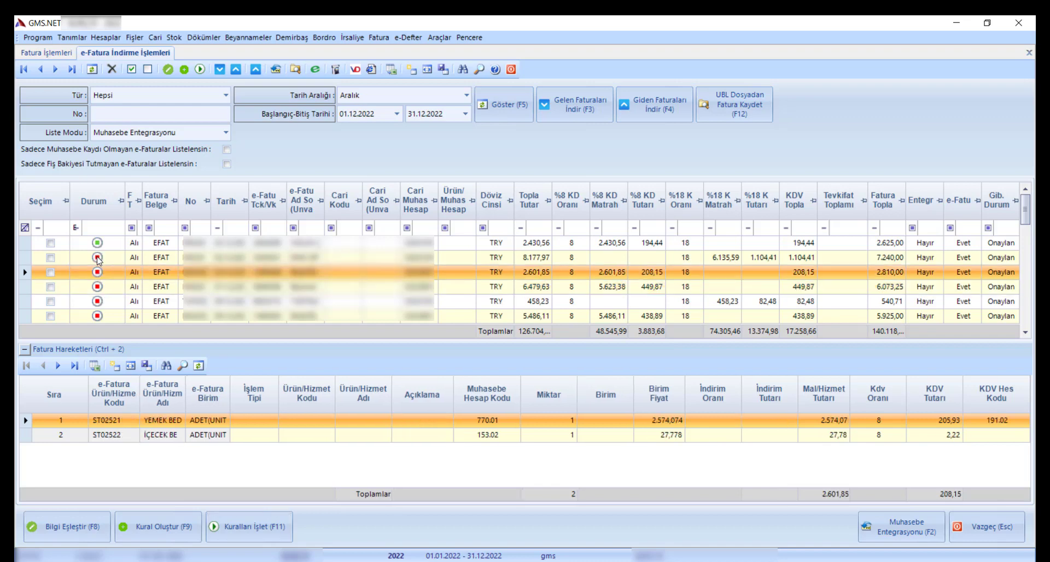
click(97, 259)
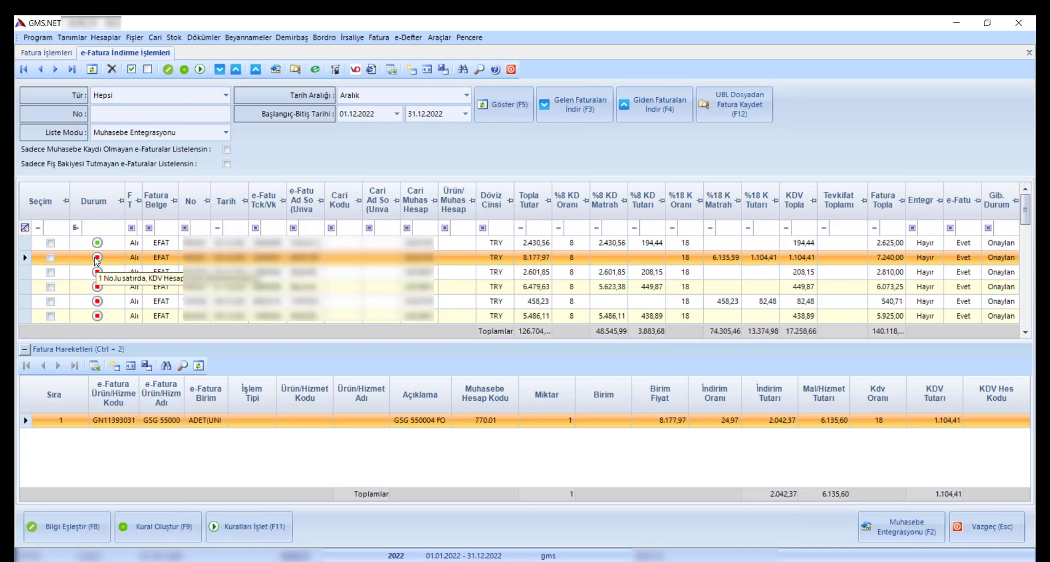
Step: In the integration general account codes (Entegrasyon Genel Hesap Kodları), add a KDV/Tevkifat row for Alış, Yurtiçi, with an 18 KDV rate
click(376, 37)
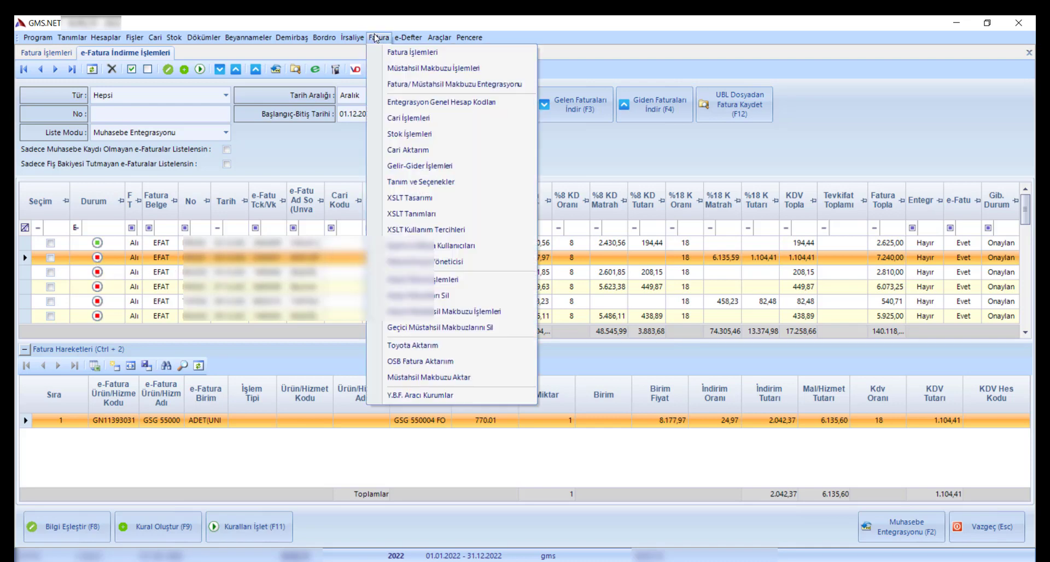
click(397, 103)
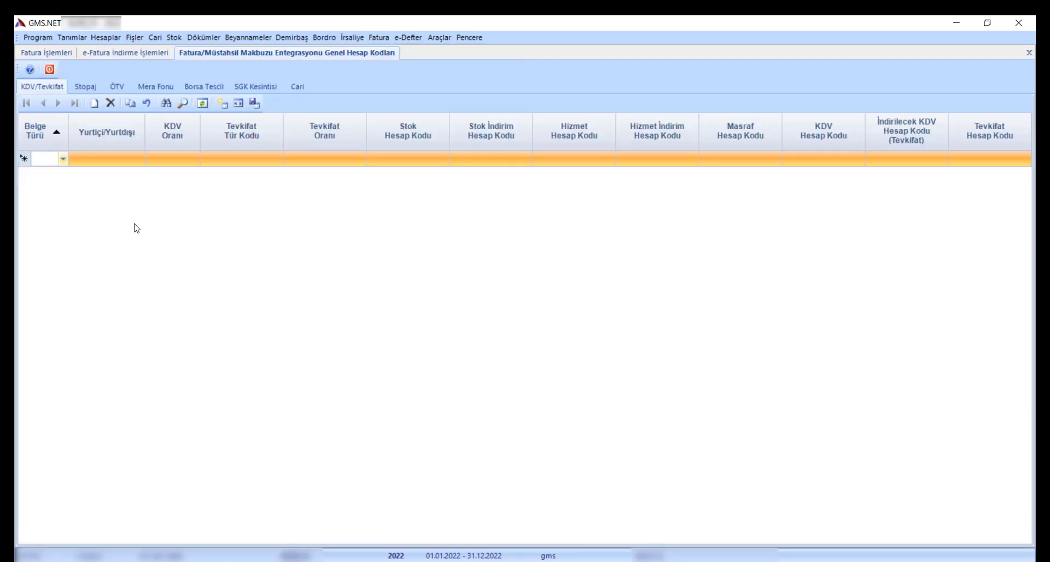
click(62, 159)
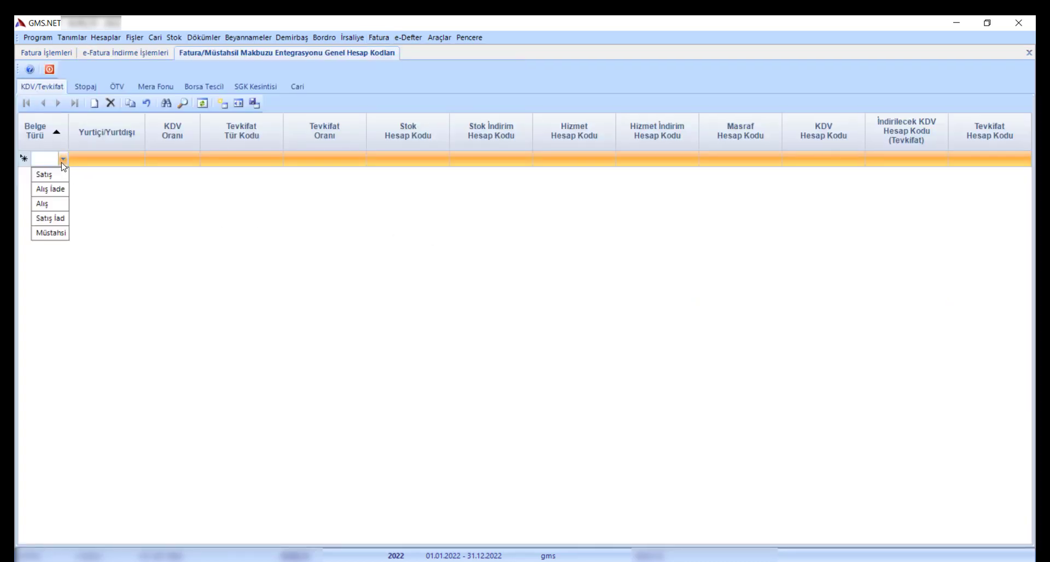
click(54, 204)
click(124, 159)
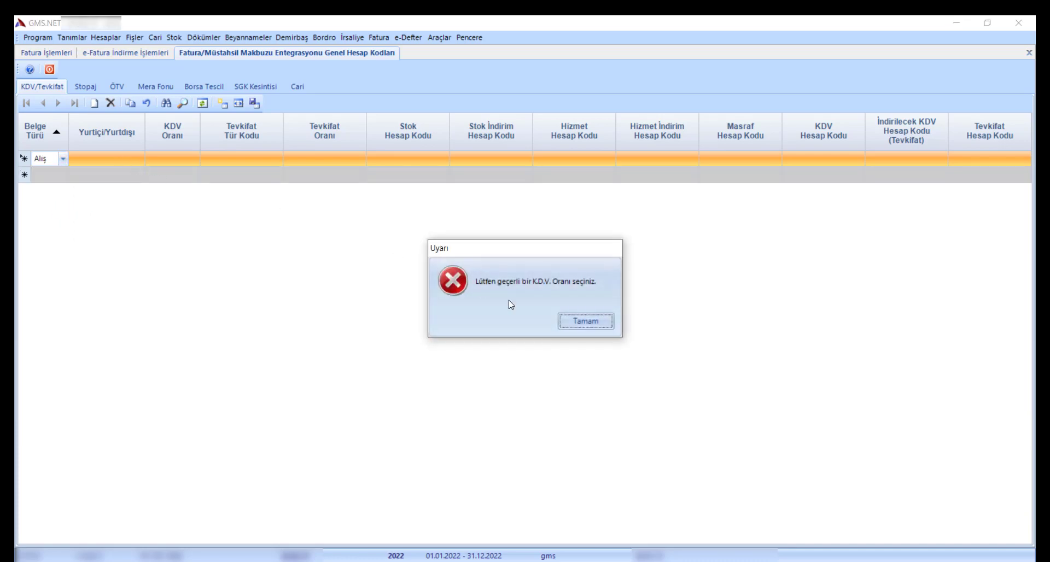
click(579, 323)
click(195, 158)
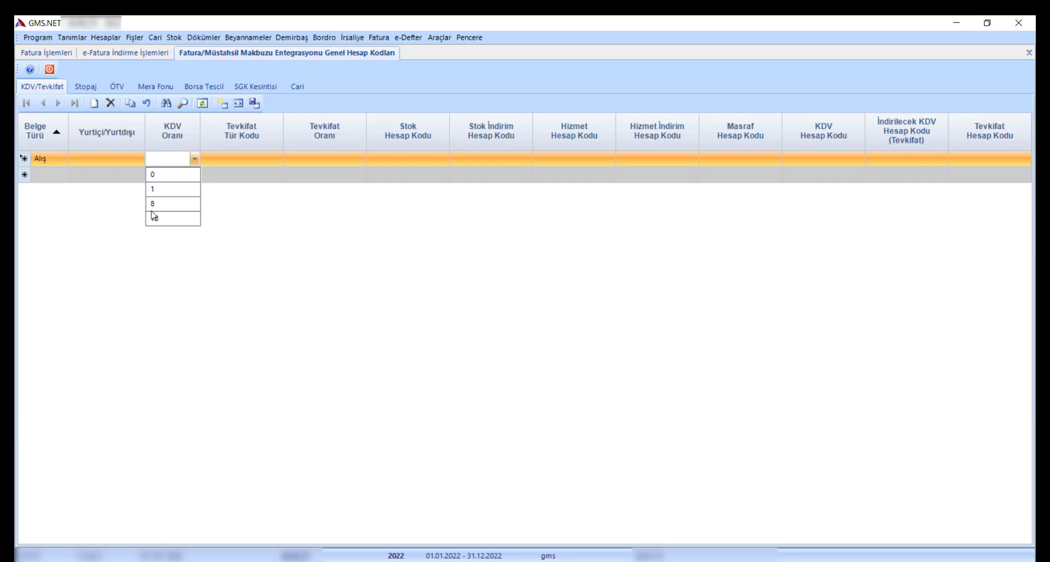
click(164, 224)
click(139, 159)
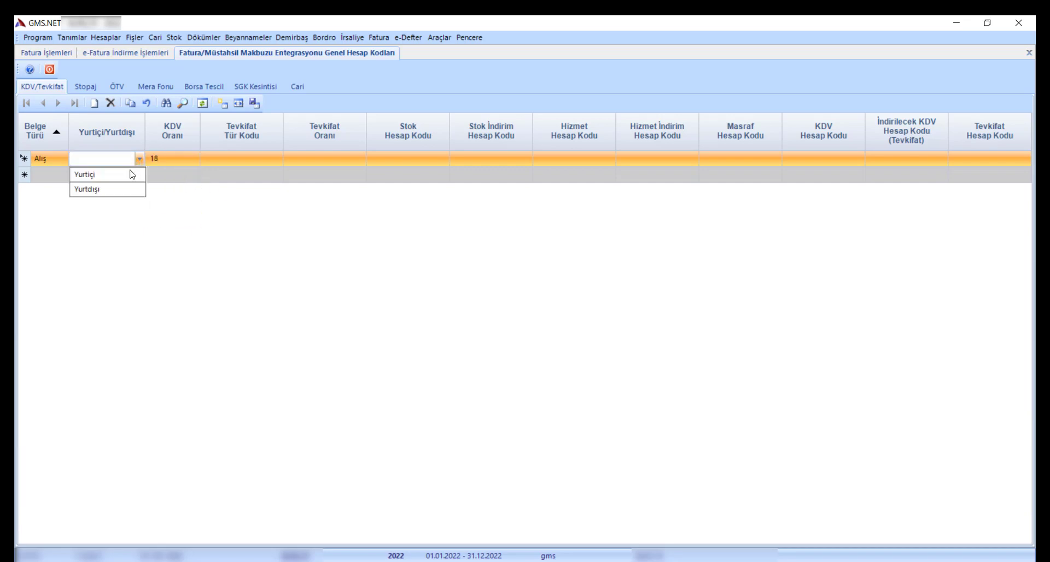
click(125, 175)
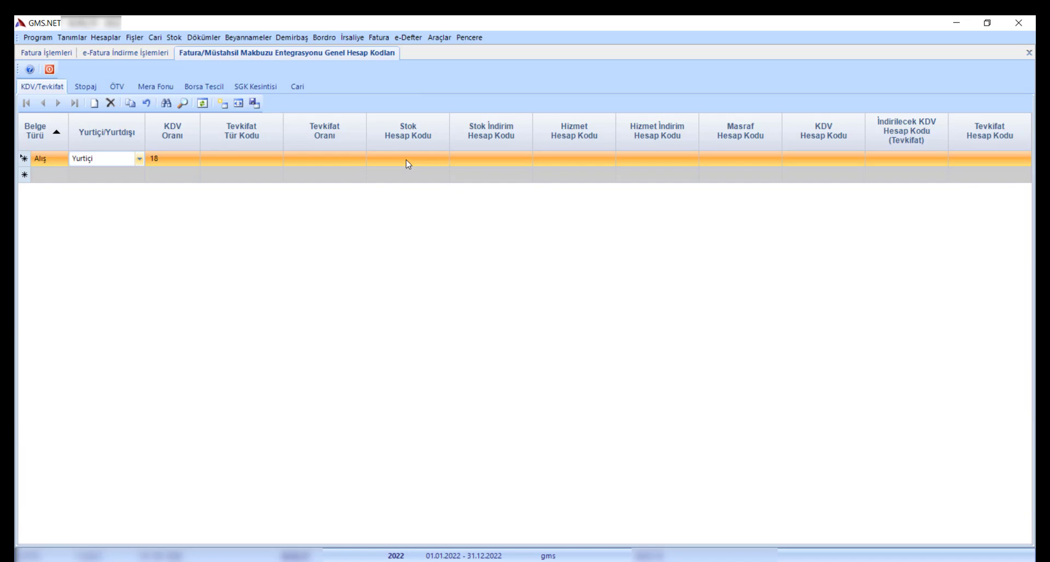
Step: Assign KDV account code 191.01 from the account plan to the 18 percent purchase row
click(828, 157)
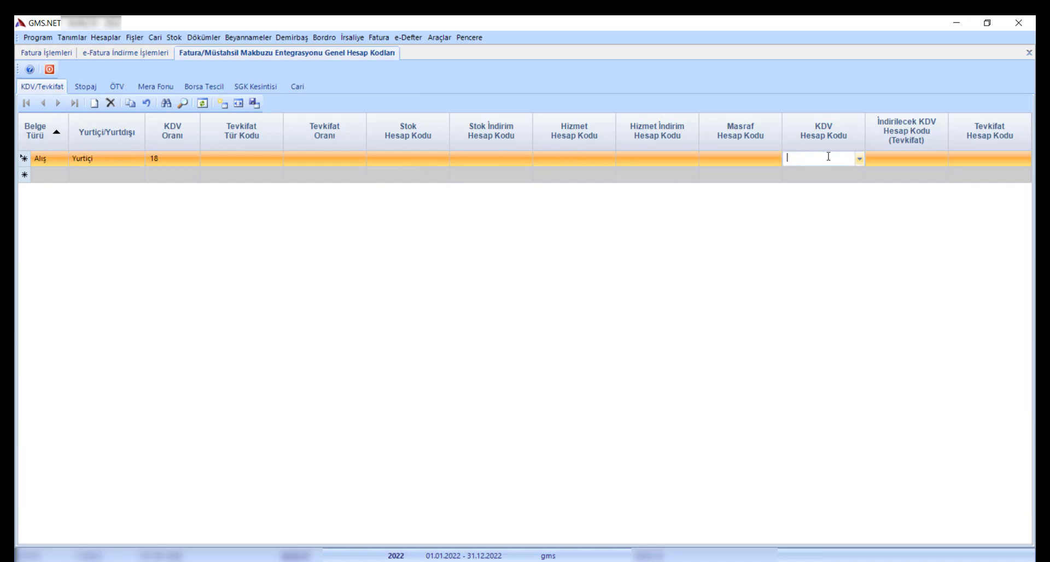
click(860, 160)
text(19)
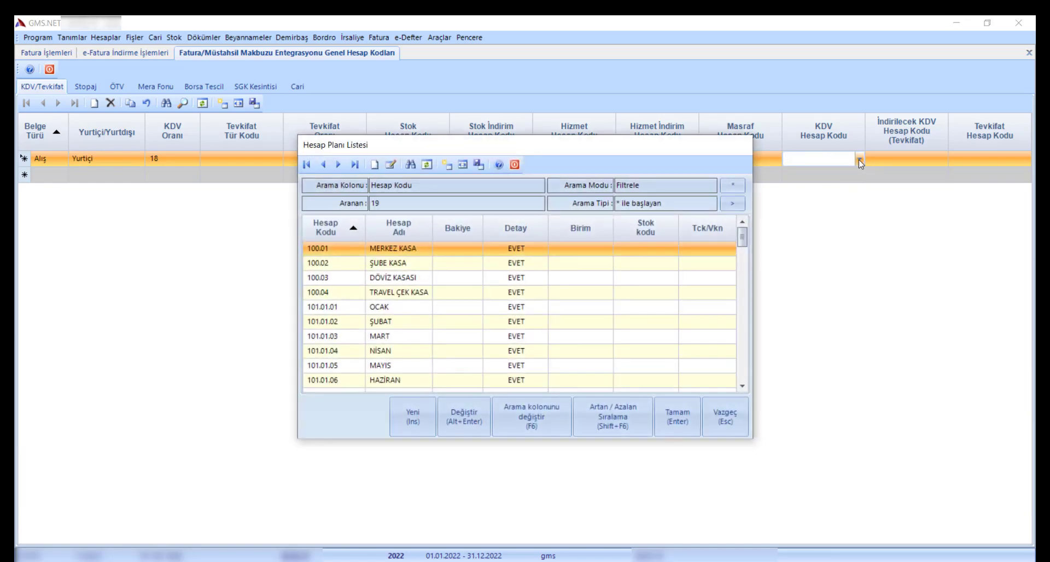
text(1)
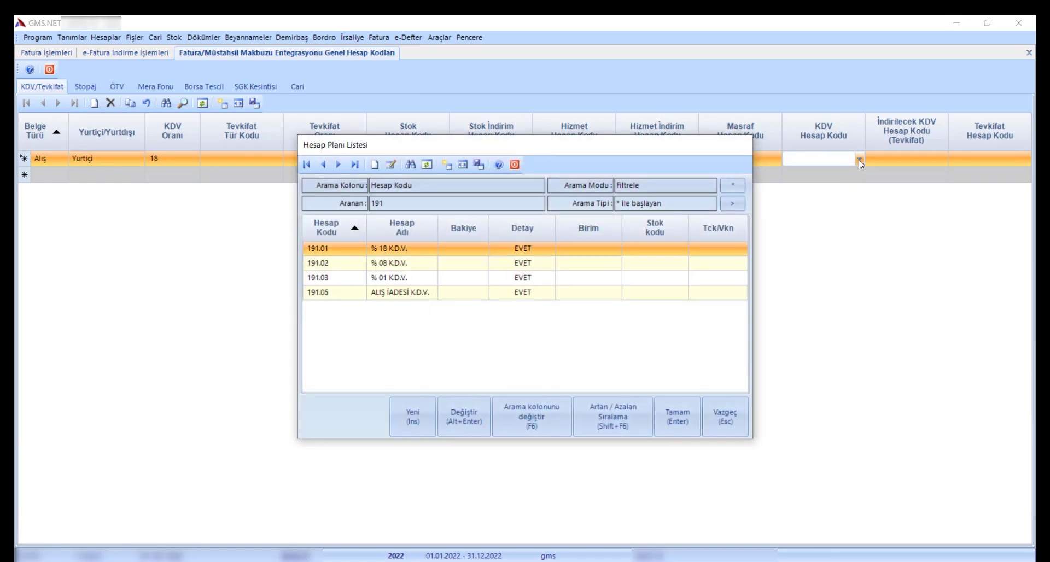
double_click(441, 252)
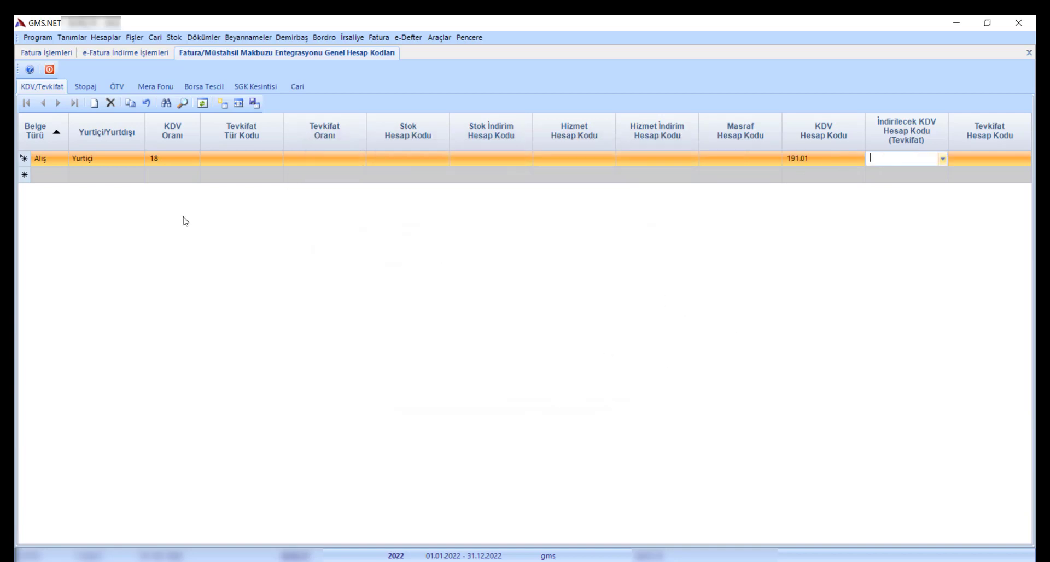
Step: Add a second KDV/Tevkifat row for Alış, Yurtiçi, with a KDV rate of 8
click(55, 176)
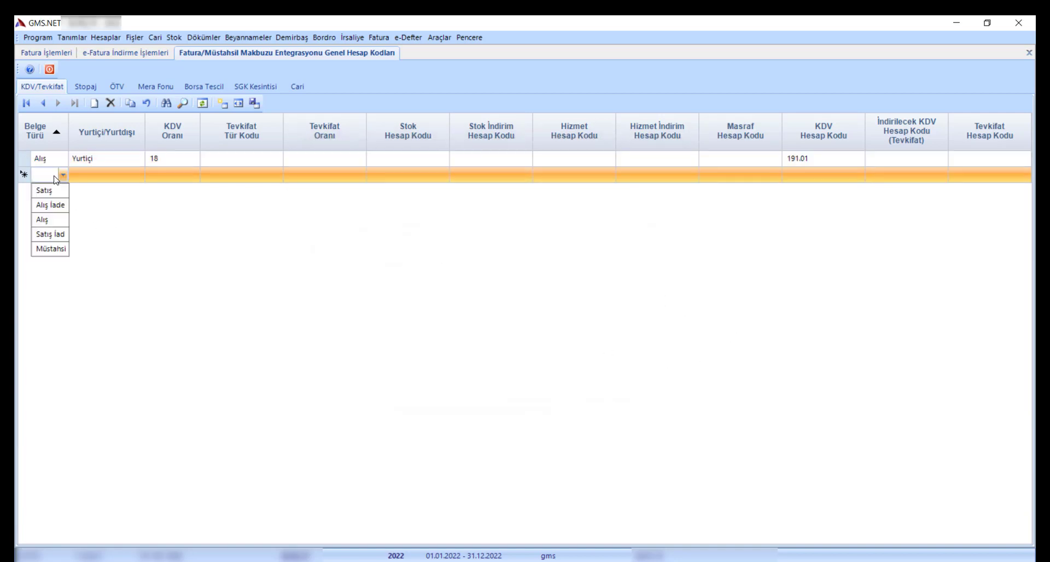
click(56, 220)
click(168, 176)
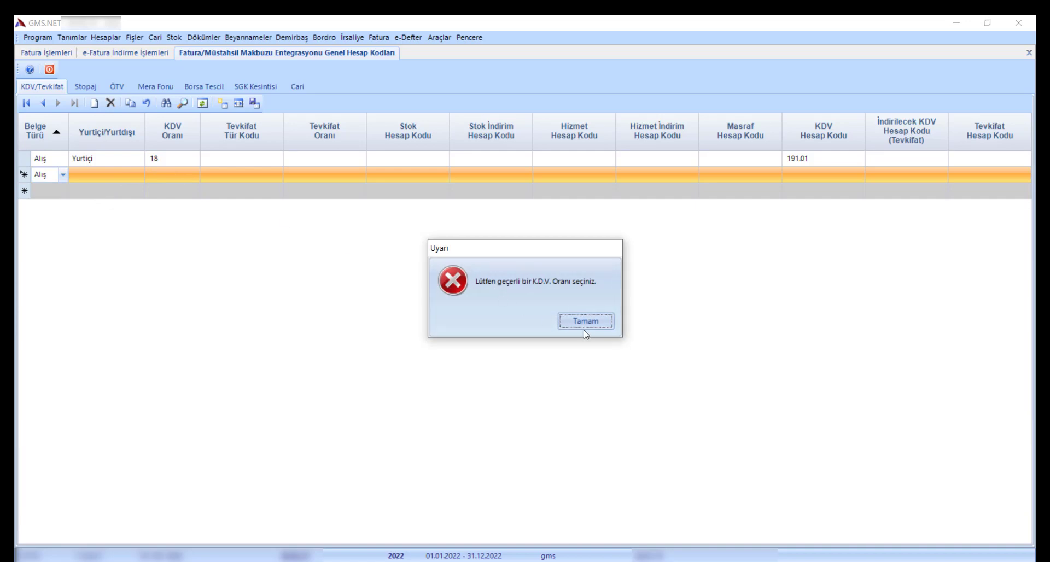
click(584, 321)
click(194, 174)
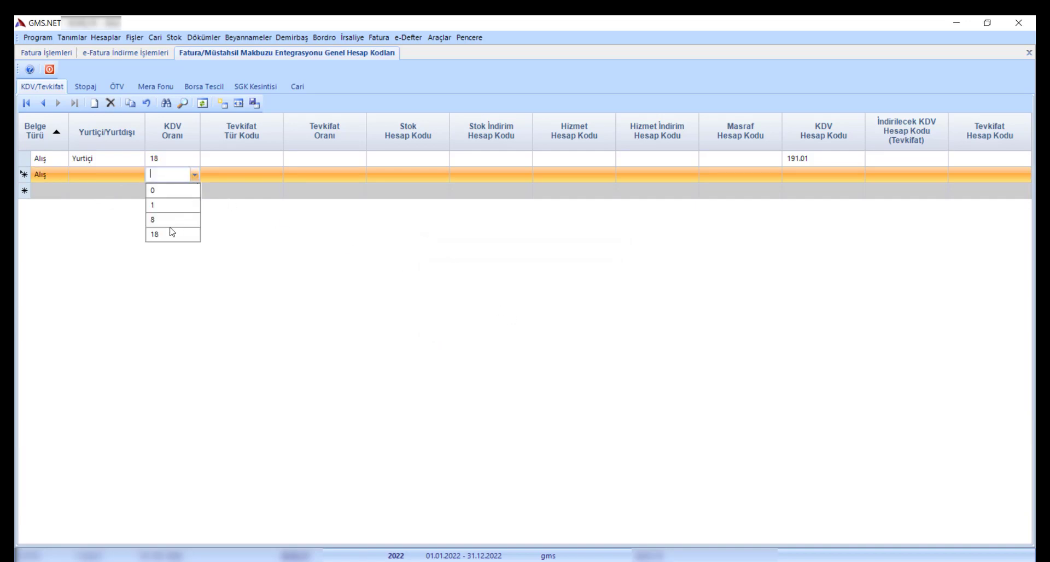
click(164, 220)
click(132, 178)
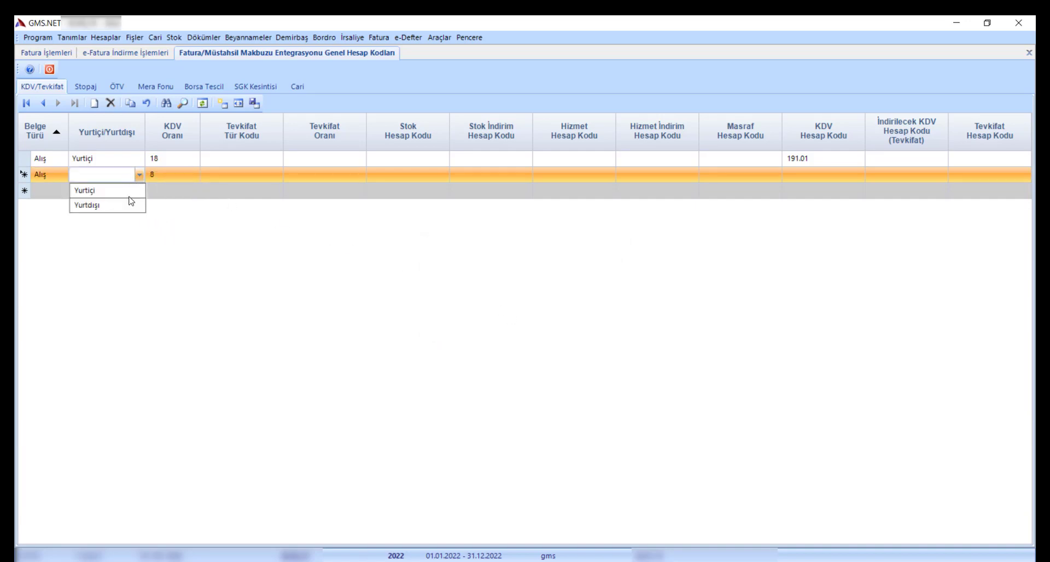
click(127, 193)
Step: Assign KDV account code 191.02 to the 8 percent purchase row and commit the row
click(800, 175)
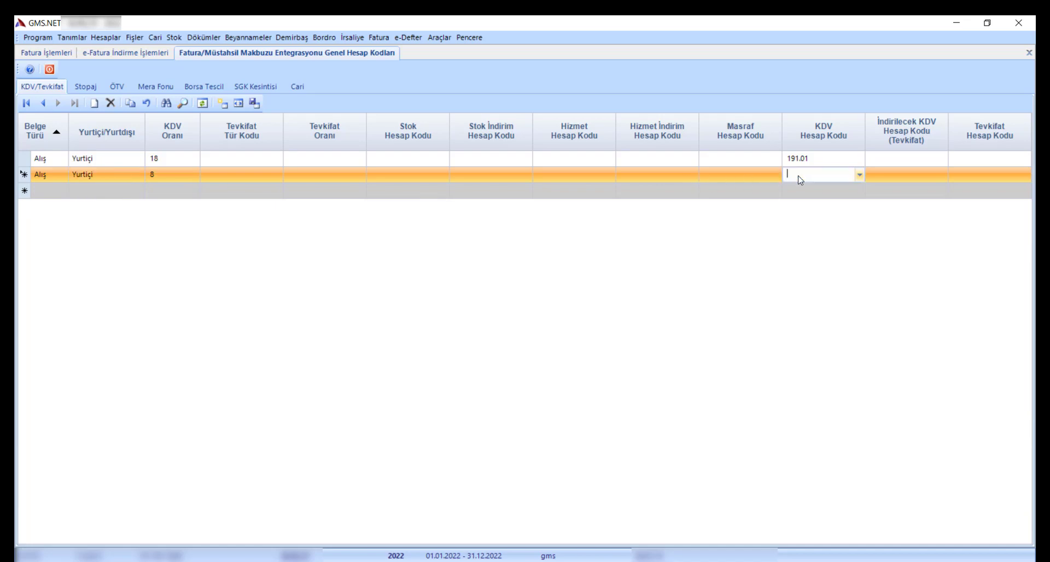
text(1)
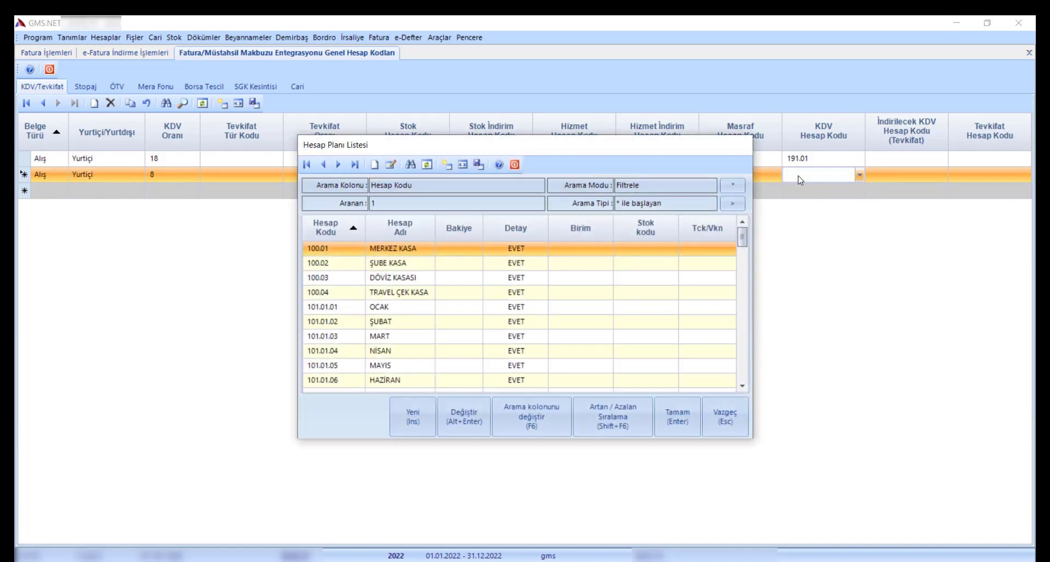
text(91)
key(Down)
key(Return)
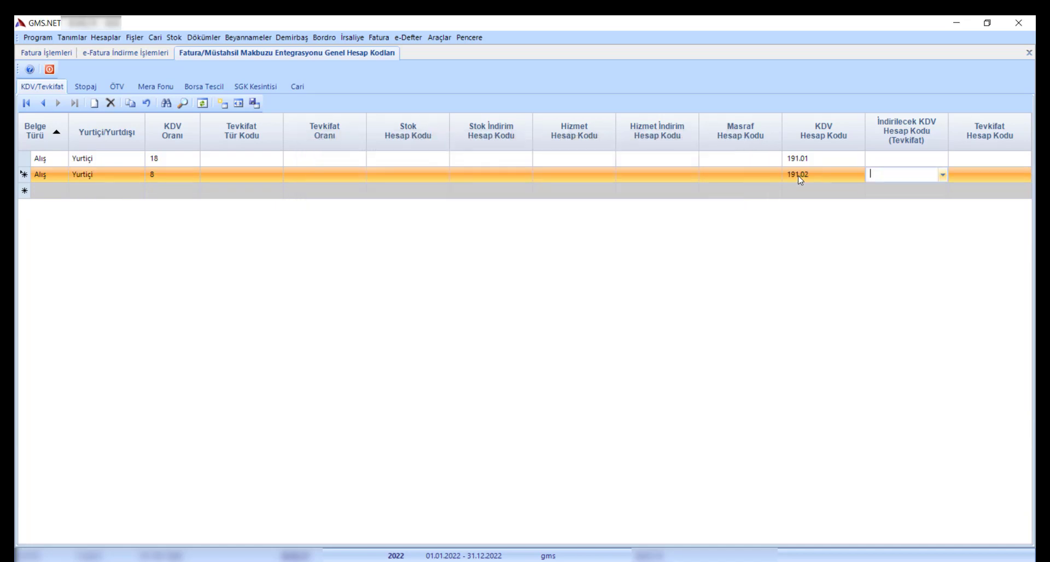
key(Return)
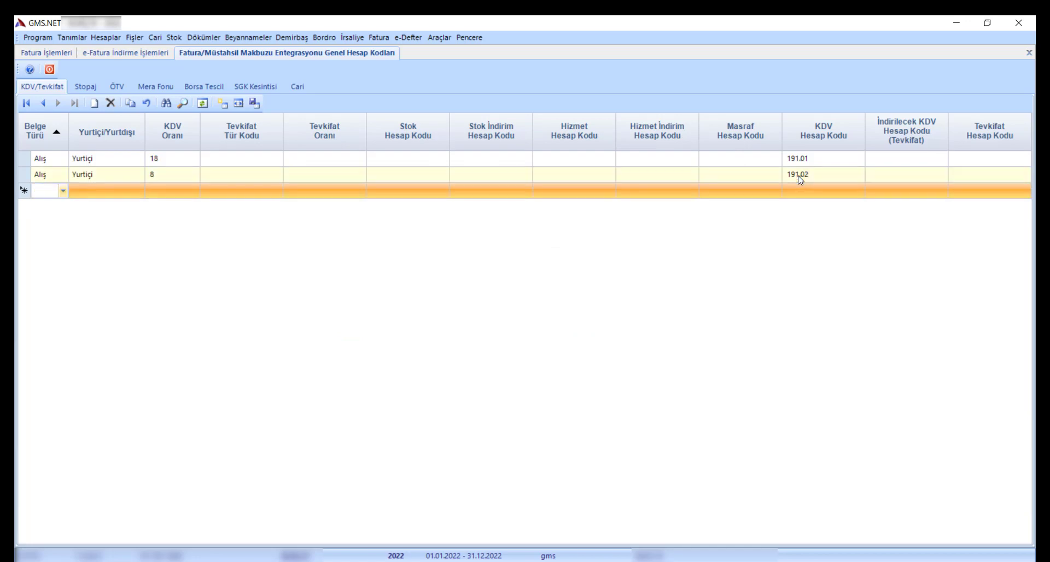
Step: Add a third KDV/Tevkifat row for Alış, Yurtiçi, with a KDV rate of 1
click(59, 193)
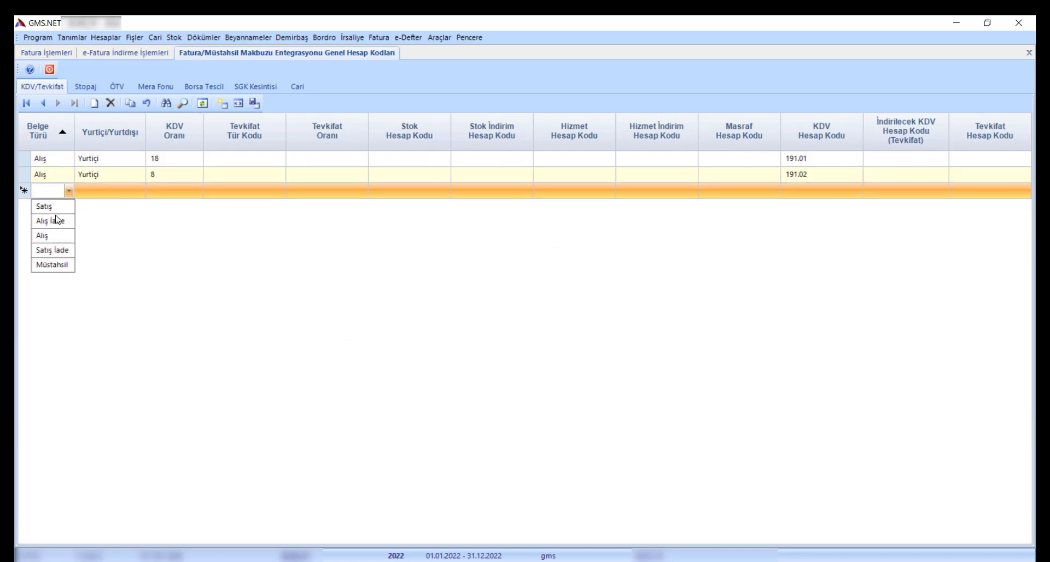
click(44, 235)
key(Return)
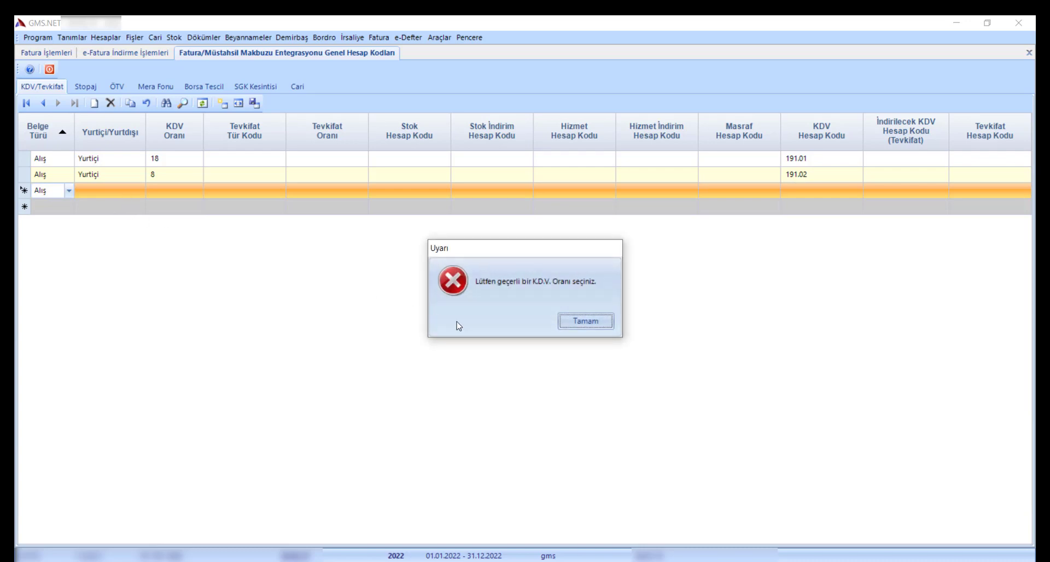
click(581, 321)
click(198, 191)
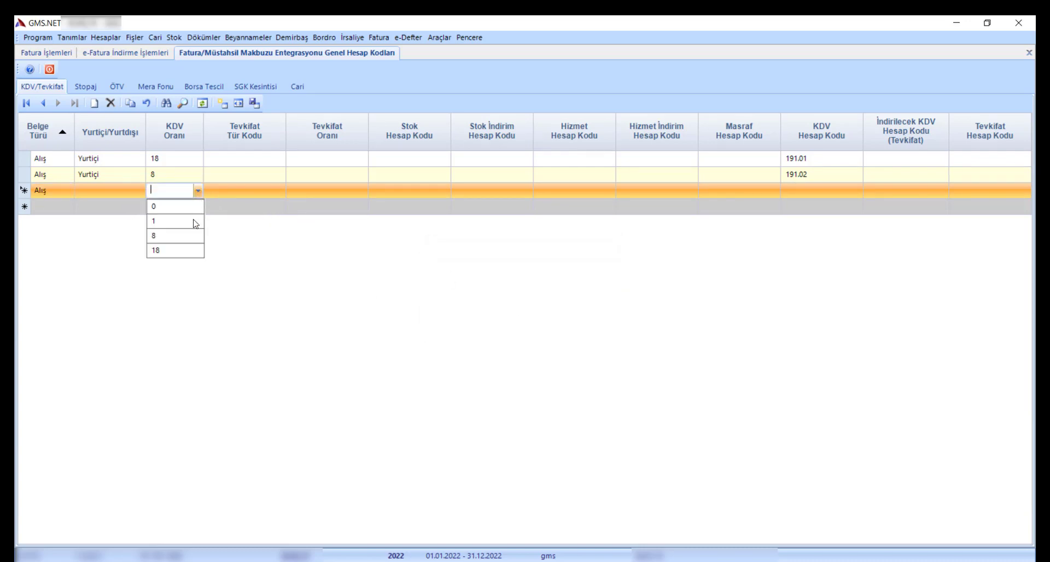
click(164, 222)
click(140, 192)
click(136, 206)
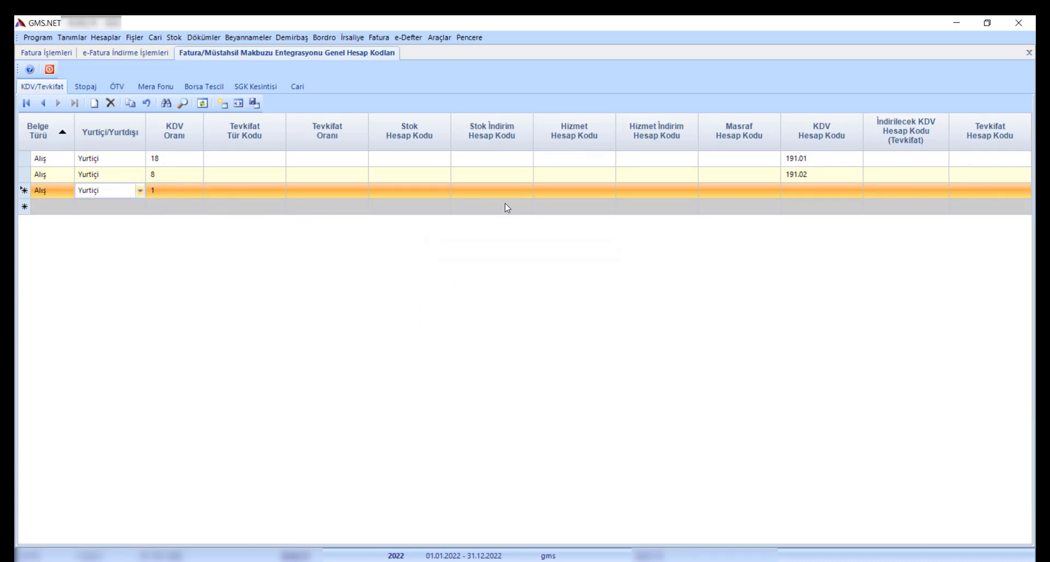
Step: Assign KDV account code 191.03 to the 1 percent purchase row, commit it and close the general account codes
click(829, 196)
click(856, 191)
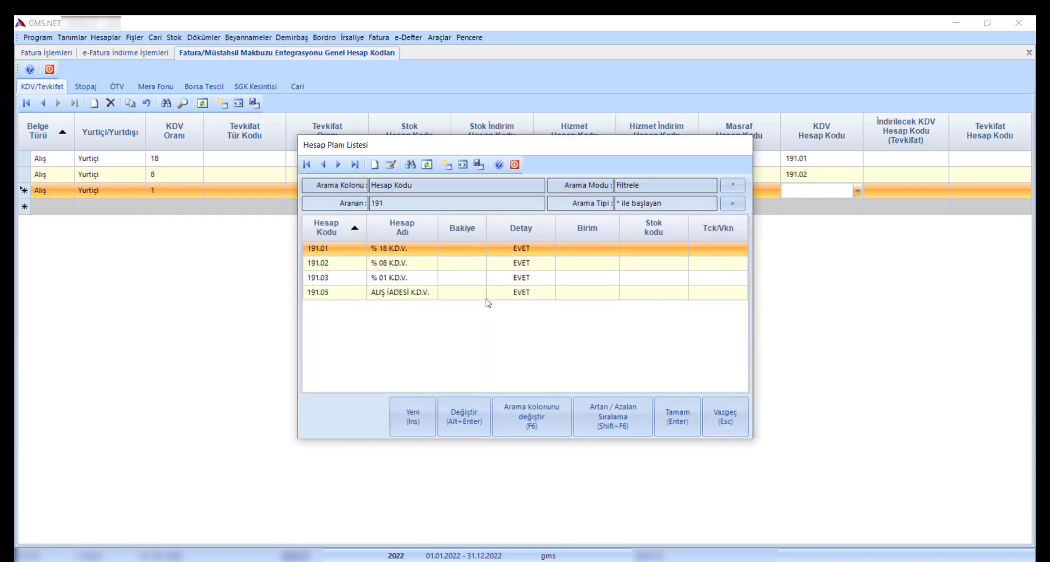
click(453, 278)
click(678, 417)
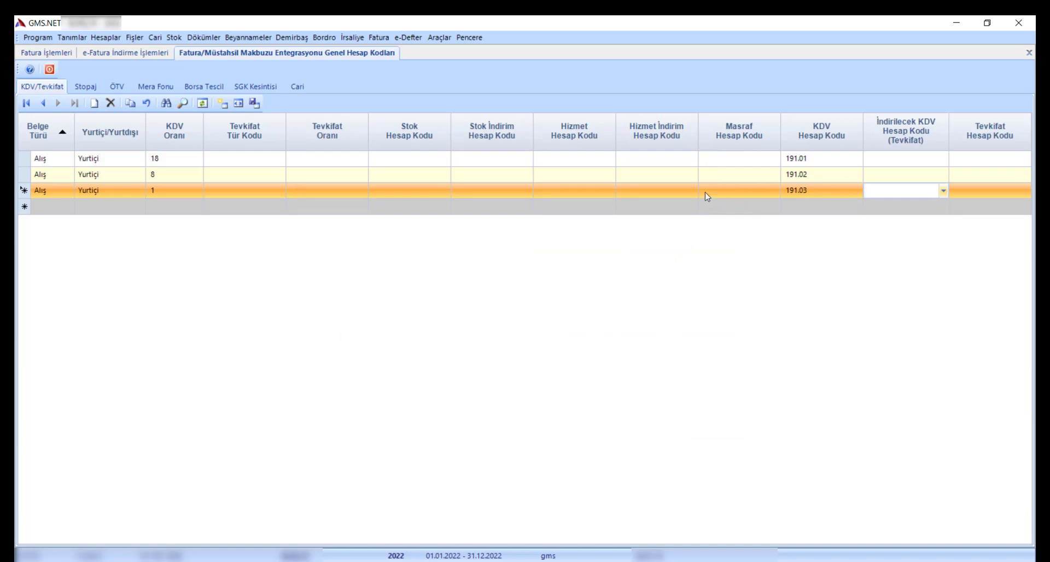
click(703, 176)
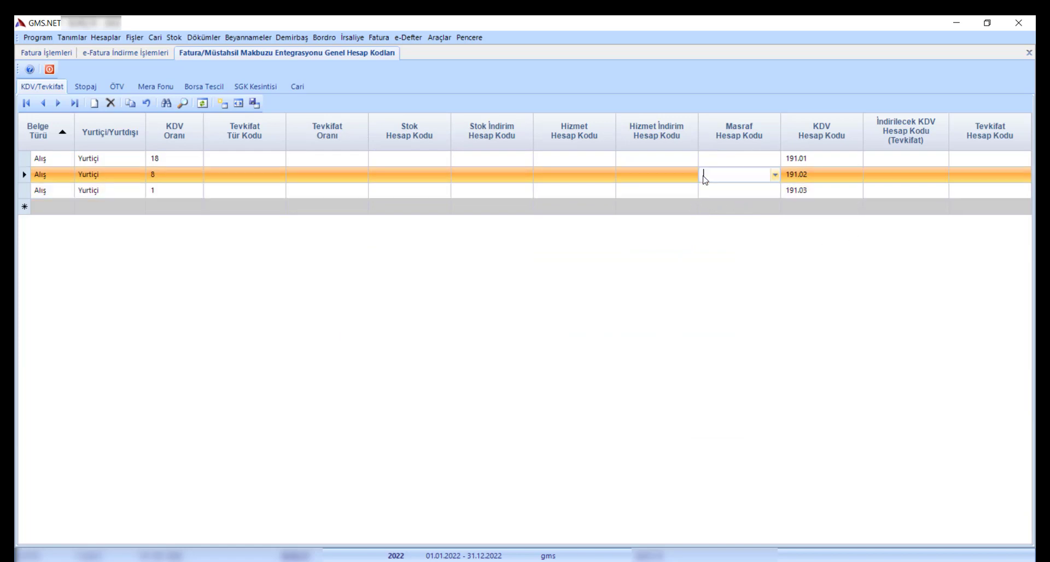
click(50, 71)
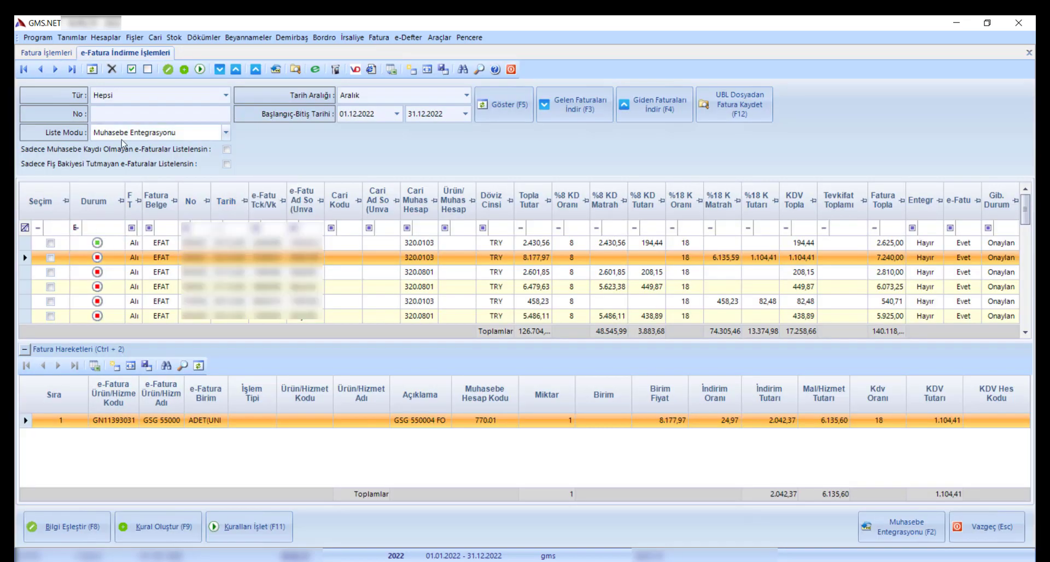
Step: Select all listed e-invoices and rerun the matching rules on them, accepting the confirmation
click(132, 70)
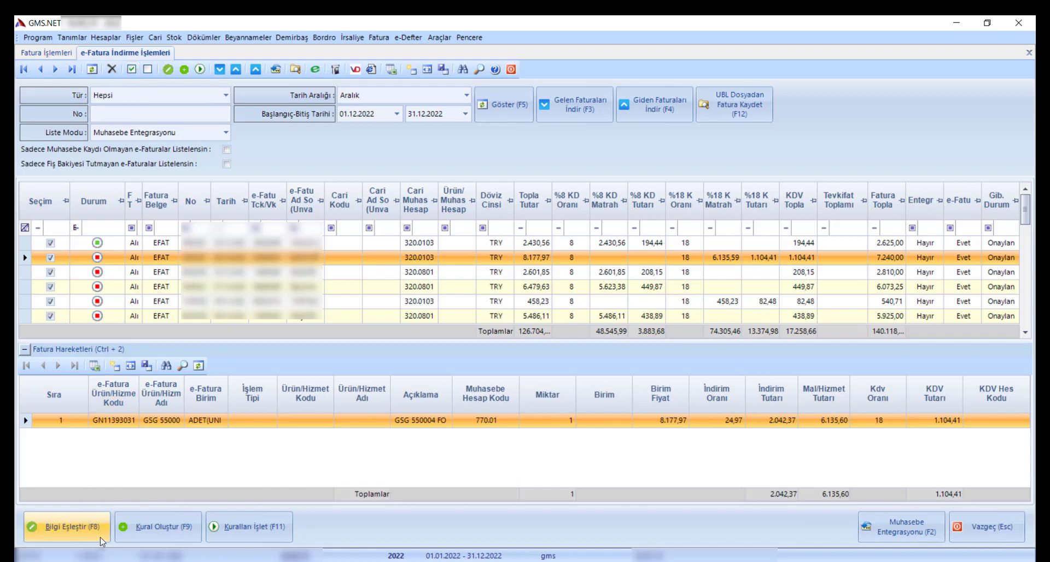
click(236, 527)
key(Return)
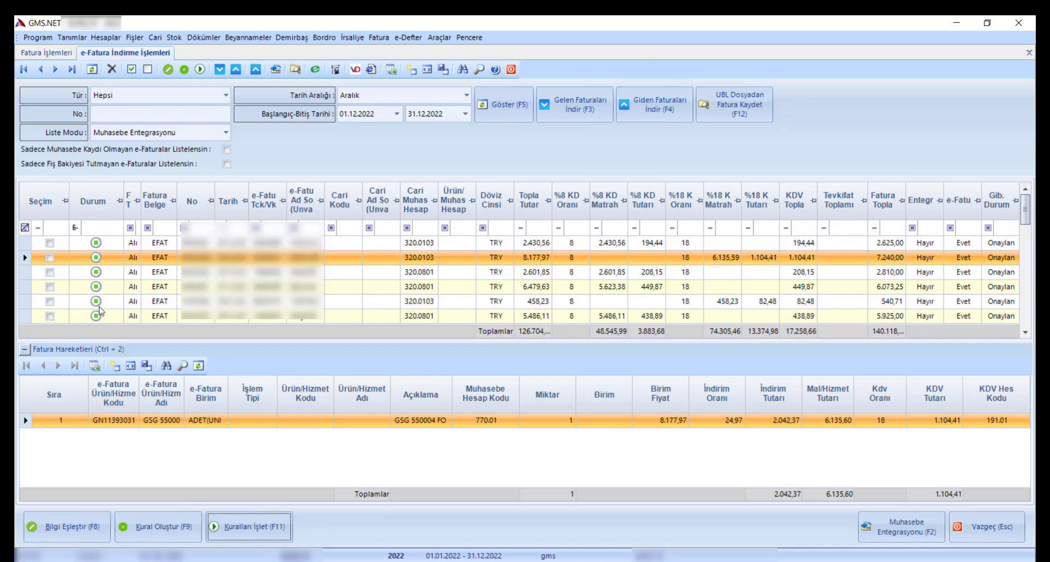
Step: Select all e-invoices, check the accounting and KDV account codes of every item in the invoice matching window, and close it
click(132, 70)
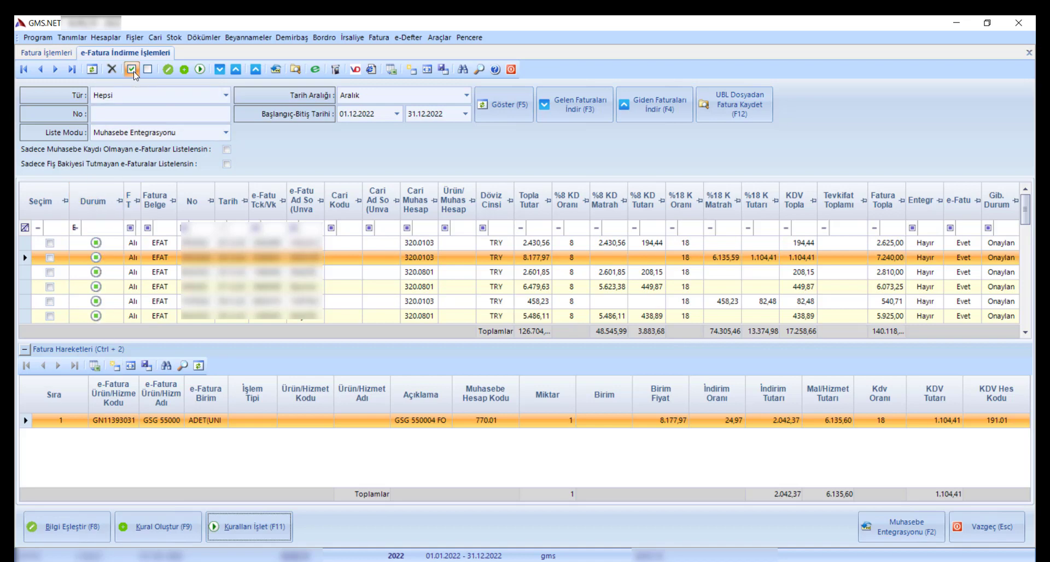
click(84, 533)
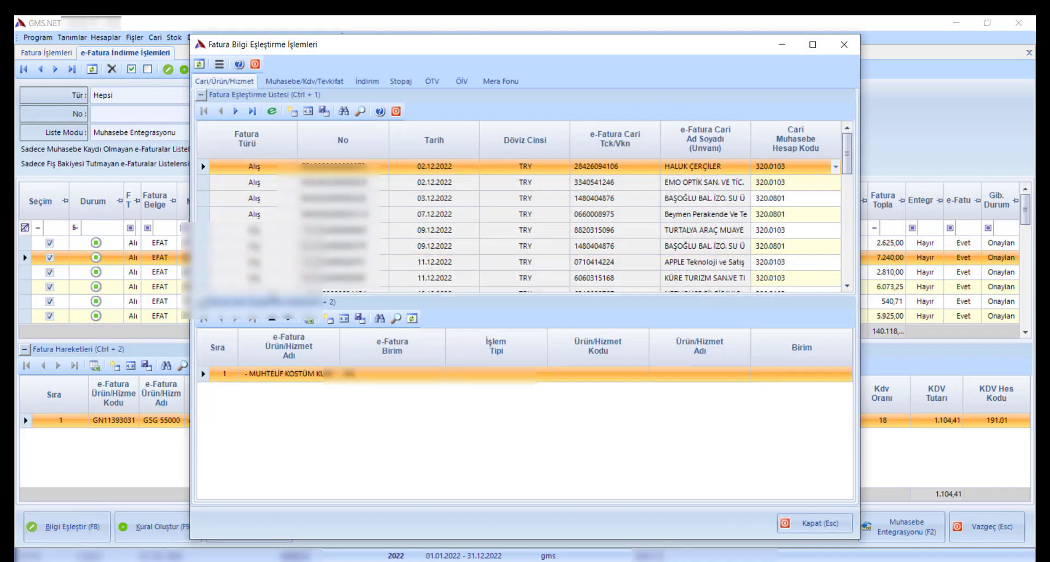
click(314, 91)
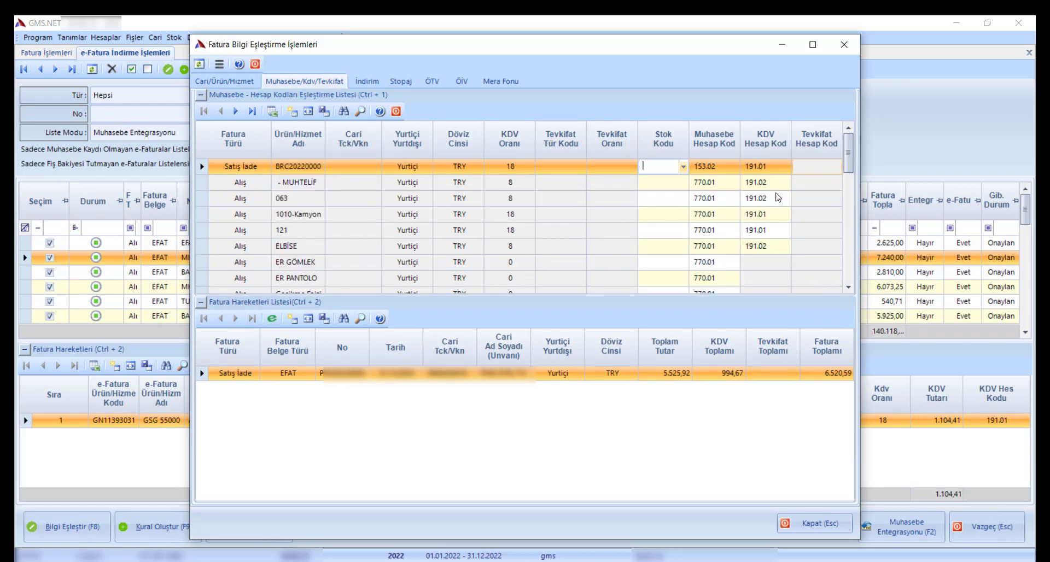
drag(850, 161, 818, 286)
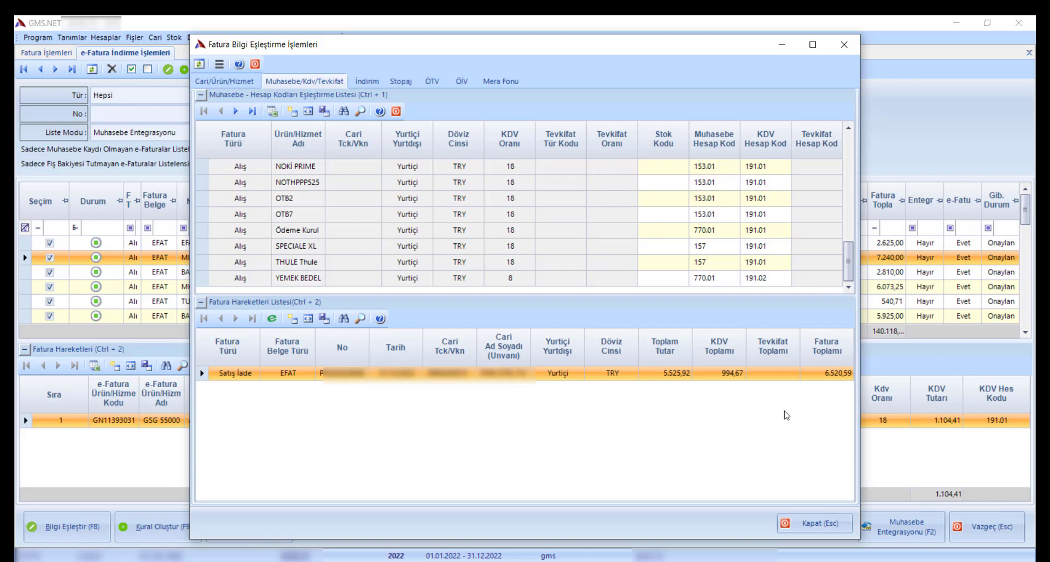
click(803, 524)
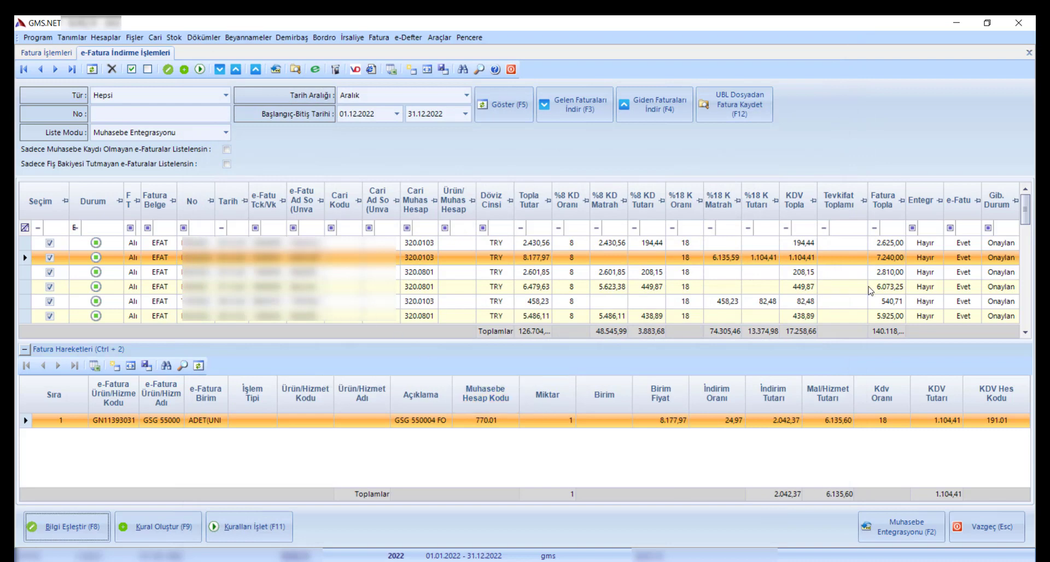
Step: Show the Fiş No, Borç and Alacak columns in the e-invoice list and save the column layout
mouse_move(1024, 212)
mouse_down()
mouse_move(1013, 334)
mouse_move(1026, 300)
mouse_move(1028, 211)
mouse_up()
click(427, 69)
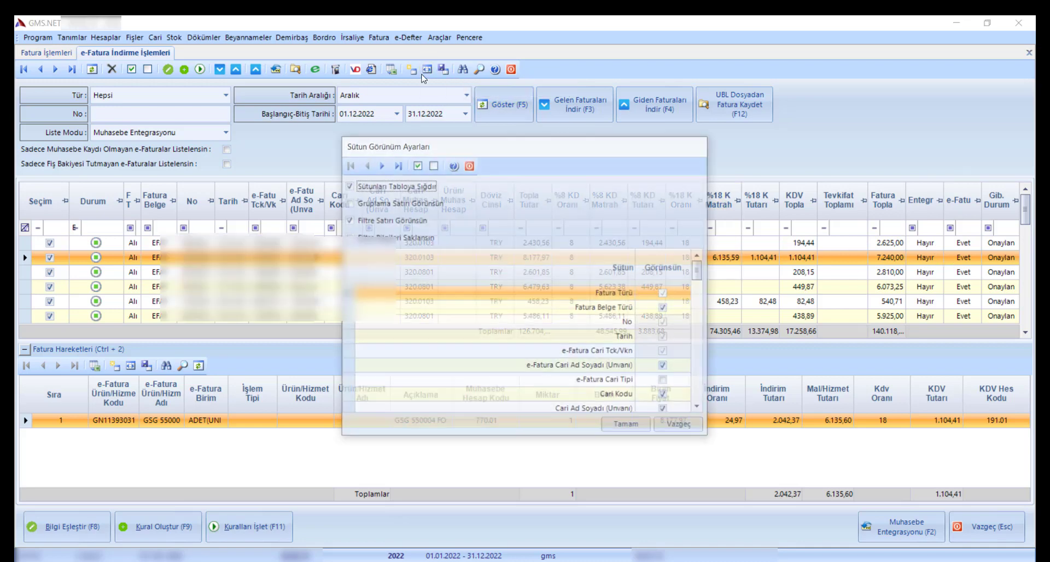
drag(702, 275, 688, 356)
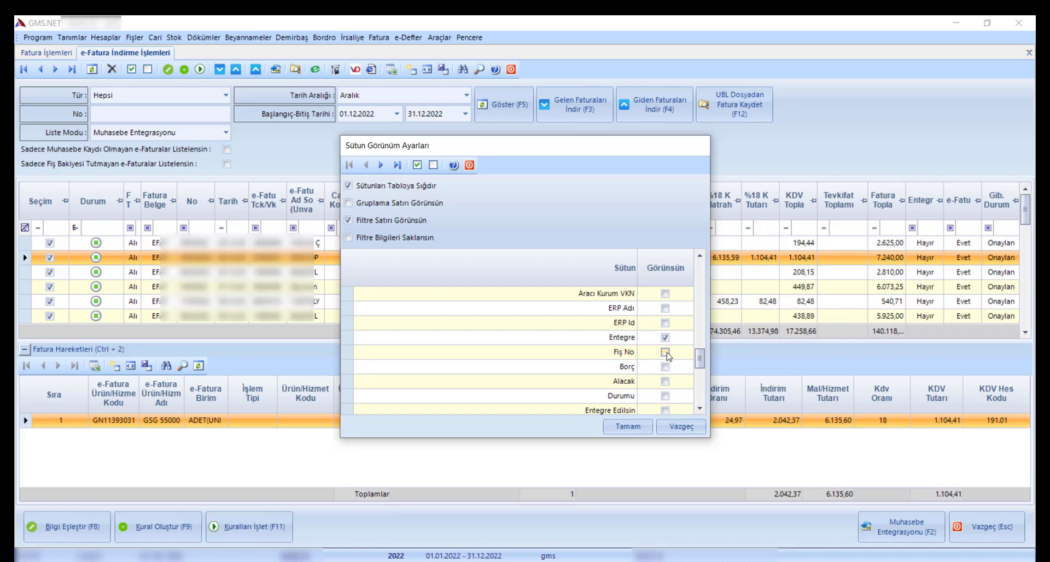
click(665, 352)
click(665, 367)
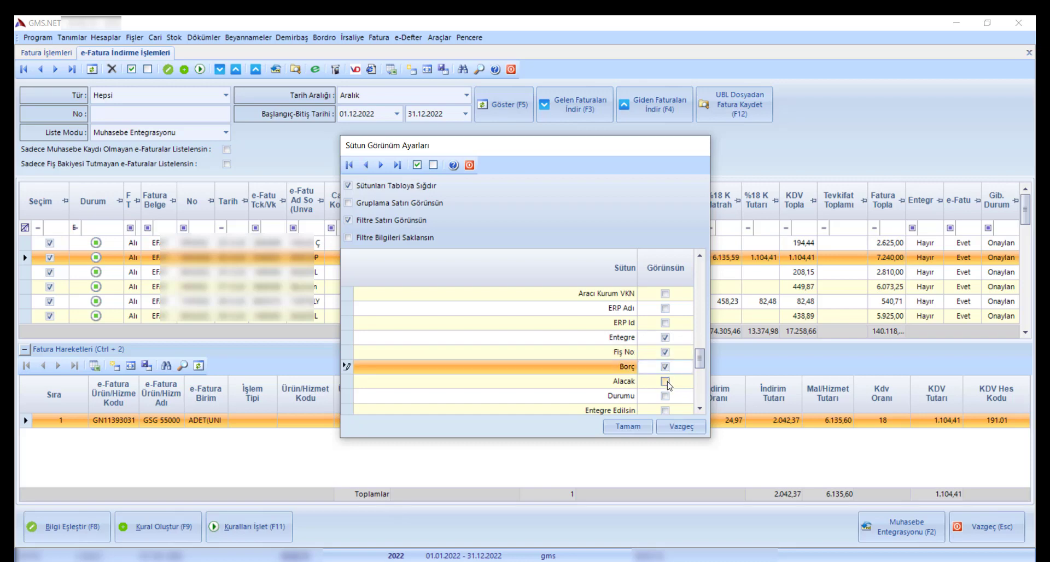
click(665, 382)
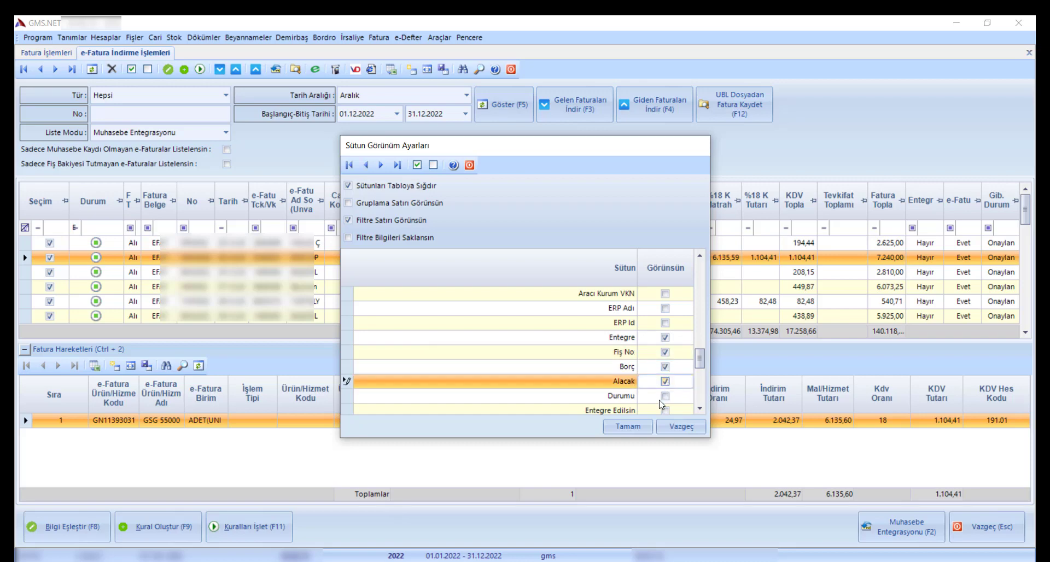
click(629, 427)
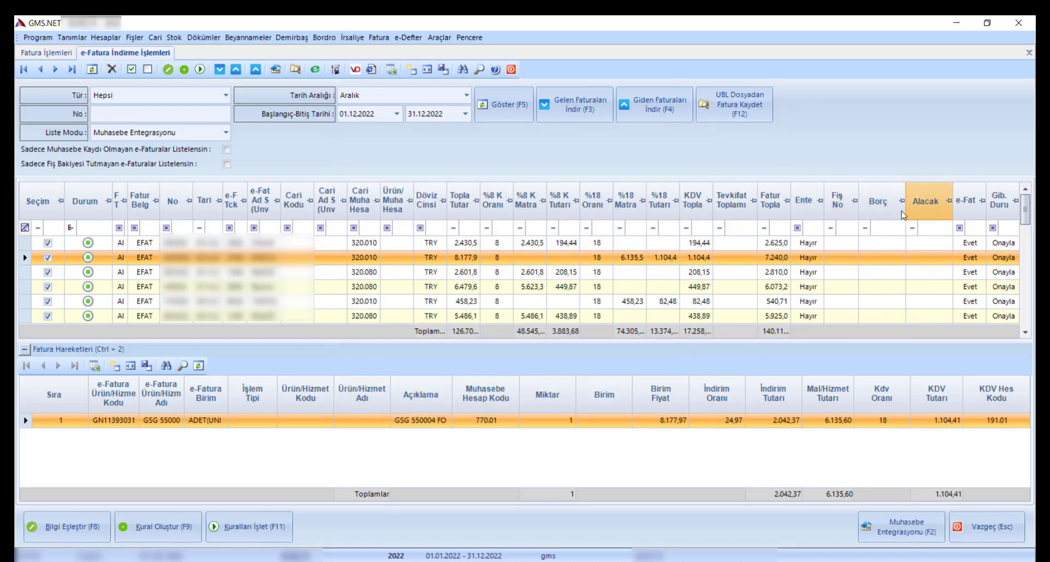
click(444, 69)
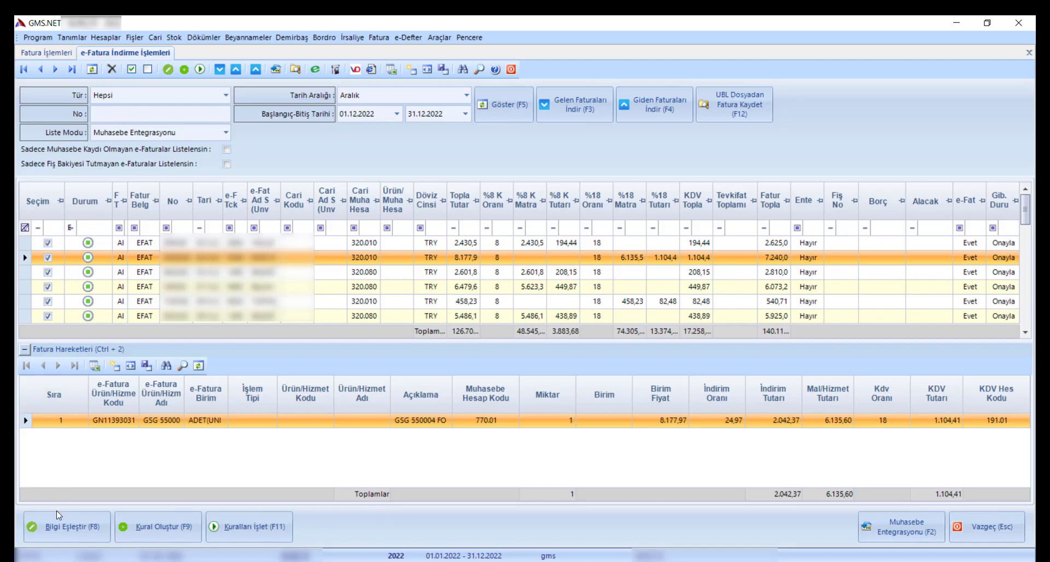
Step: Integrate the selected e-invoices into accounting, merging voucher lines with the same account code without stock codes or quantities, and close the integration windows
click(933, 526)
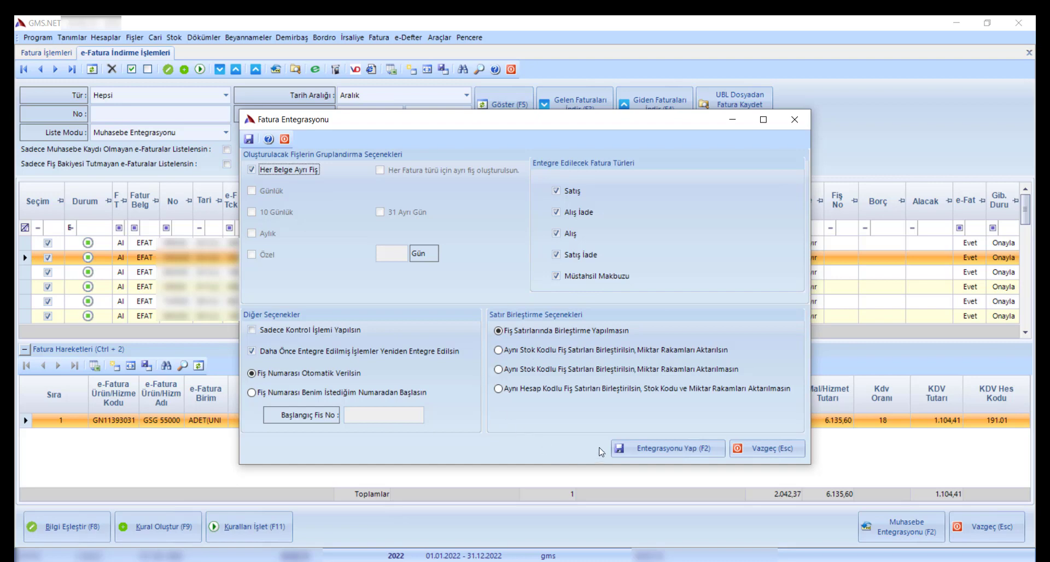
click(499, 389)
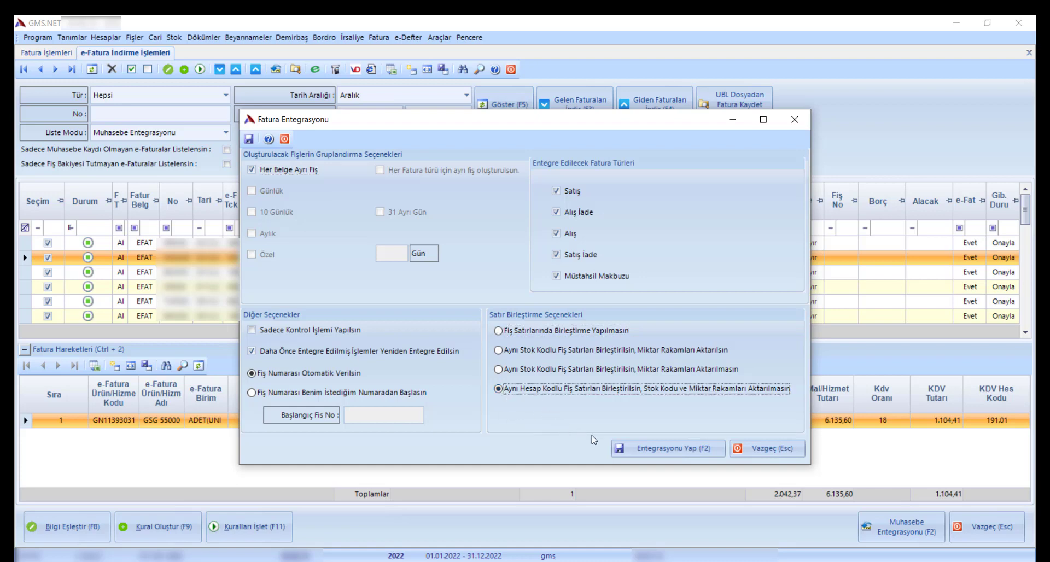
click(657, 451)
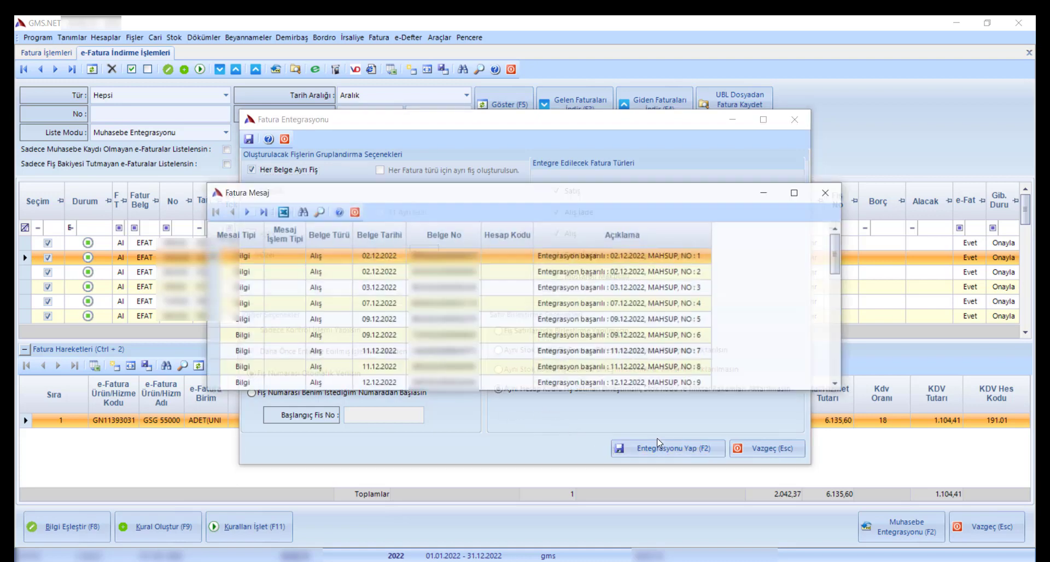
drag(838, 271, 829, 378)
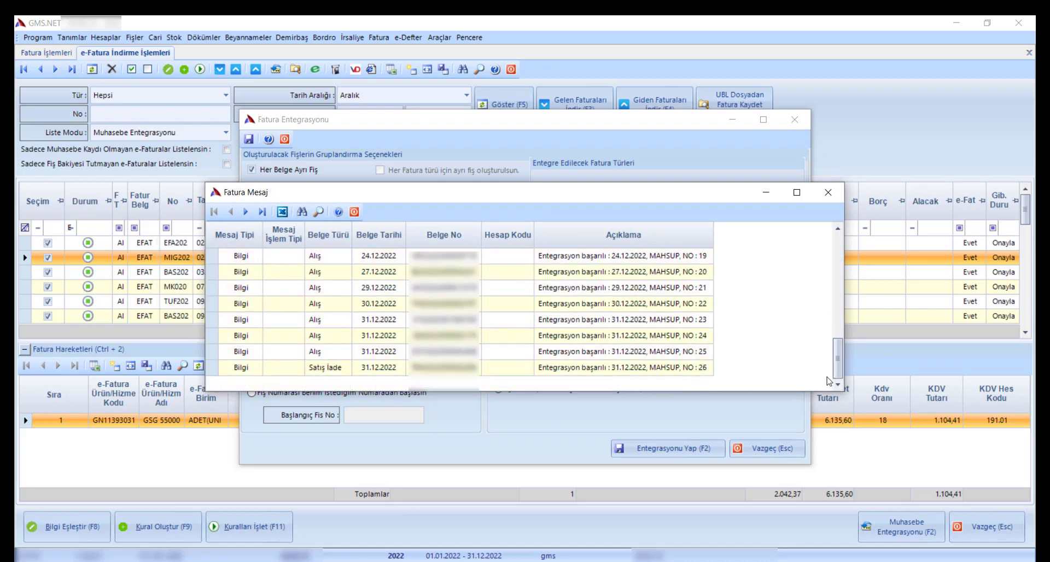
click(826, 195)
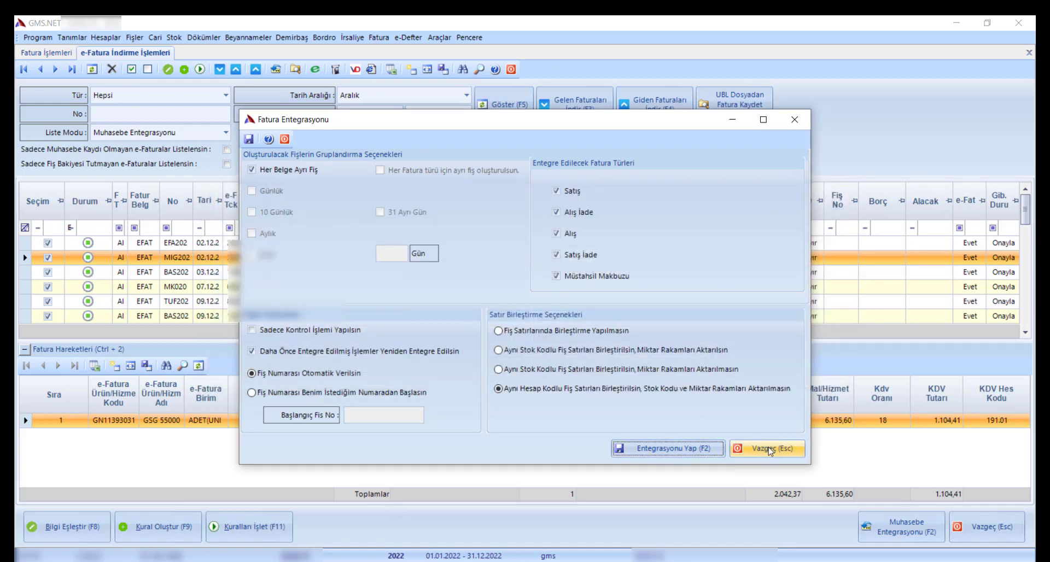
click(719, 449)
click(795, 119)
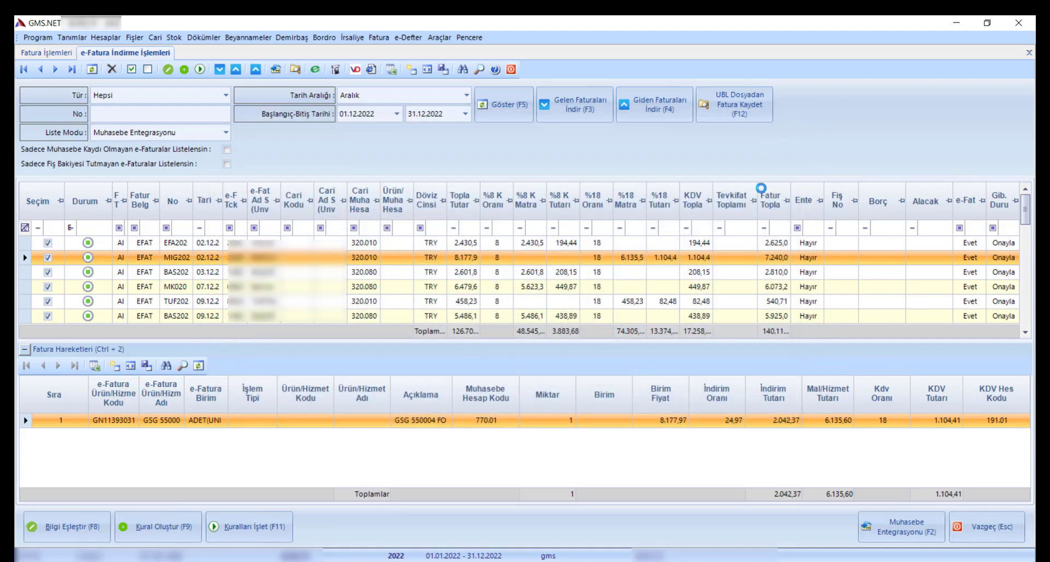
Step: Open the accounting voucher created for the first e-invoice, review its debit and credit lines, and close it
click(374, 317)
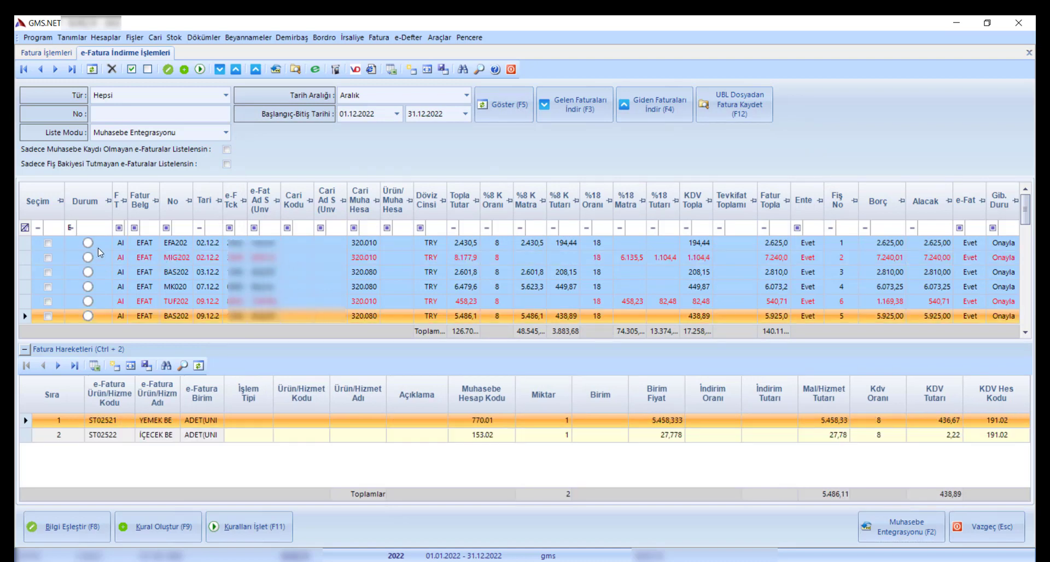
click(172, 245)
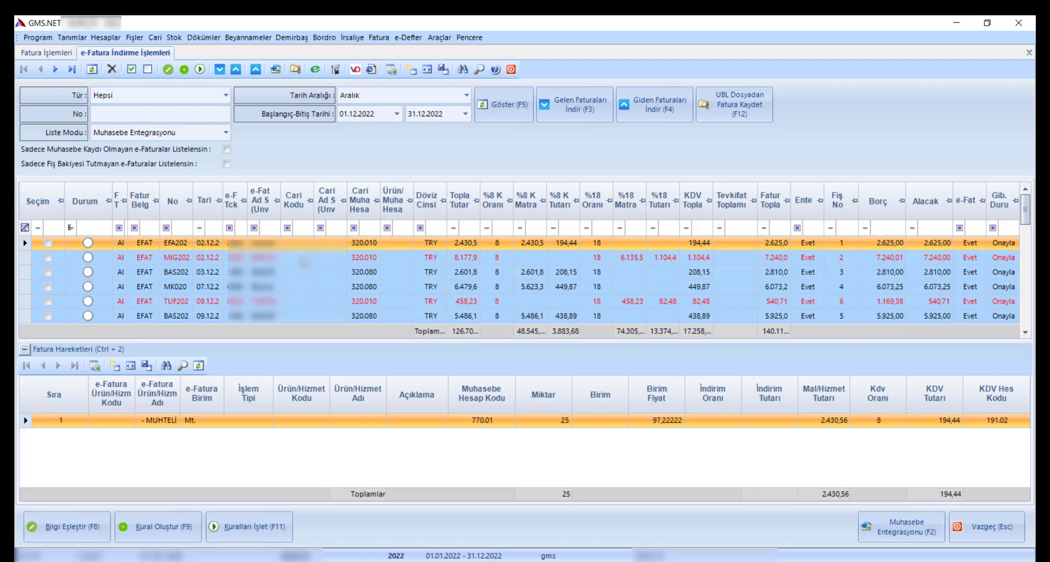
click(302, 265)
click(304, 247)
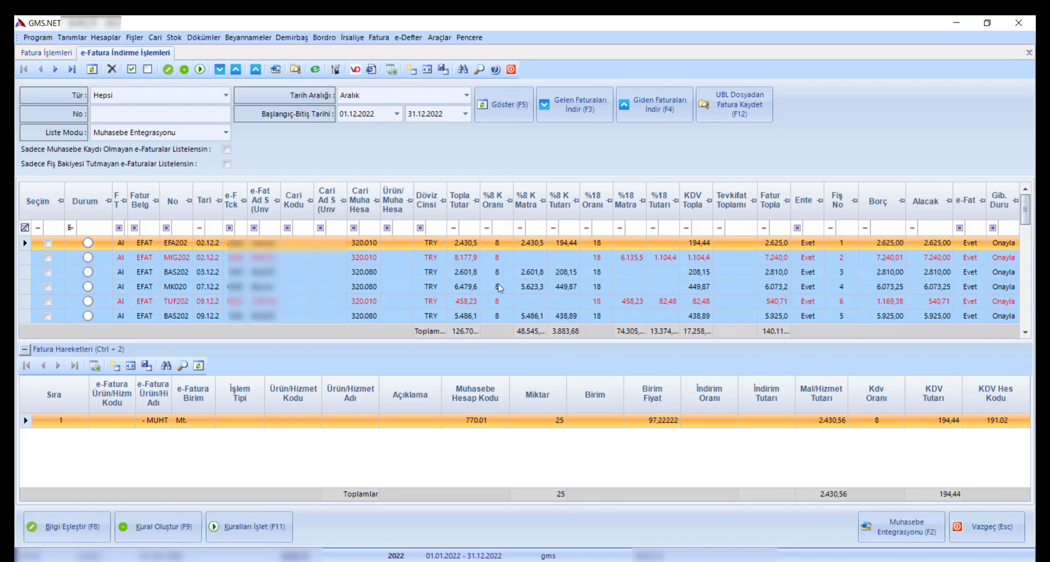
right_click(360, 249)
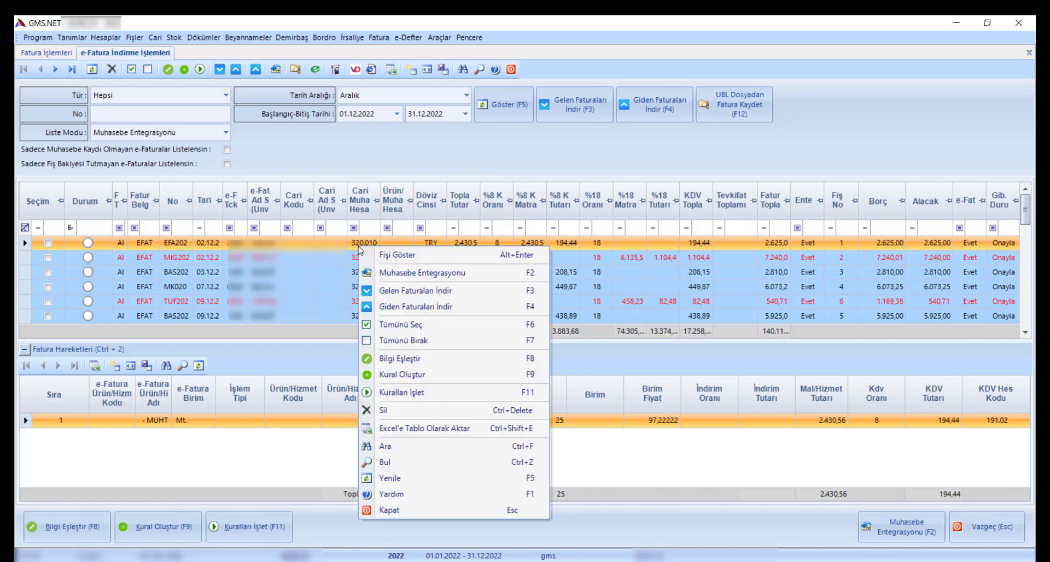
click(394, 255)
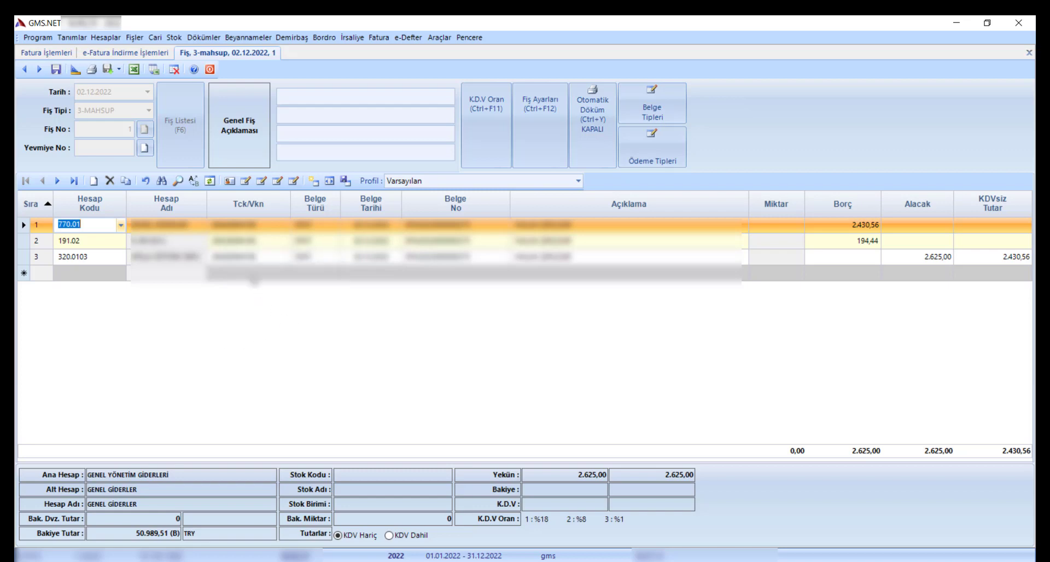
click(210, 69)
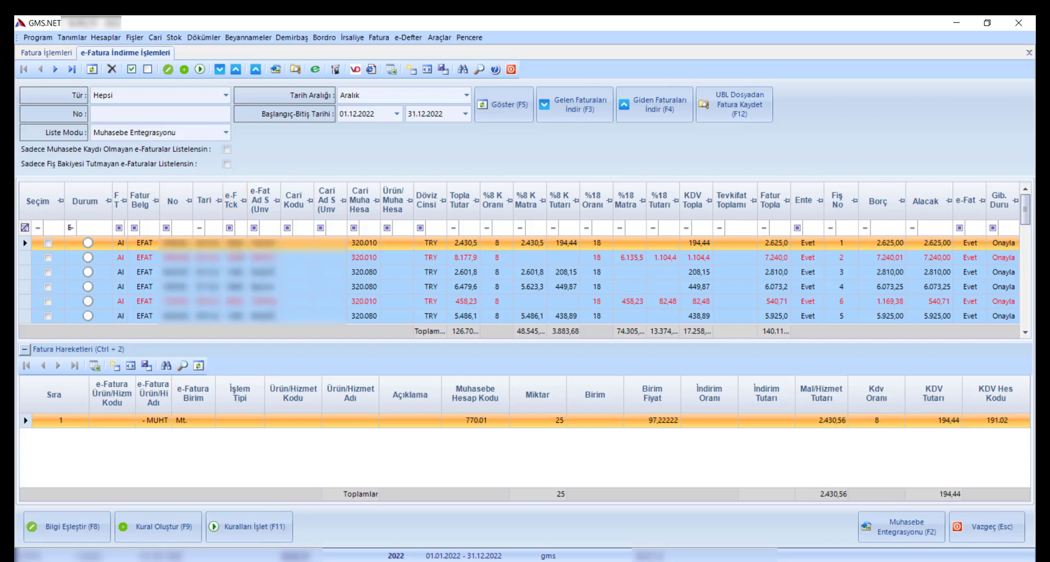
Step: Compare the Borç and Alacak amounts of the second and third e-invoices with their invoice lines
click(252, 258)
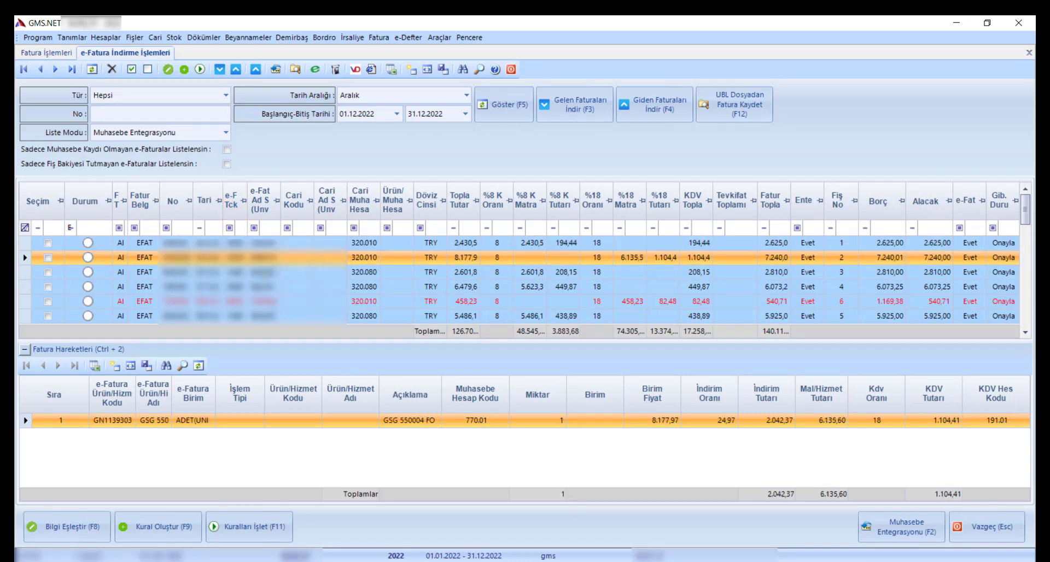
click(282, 273)
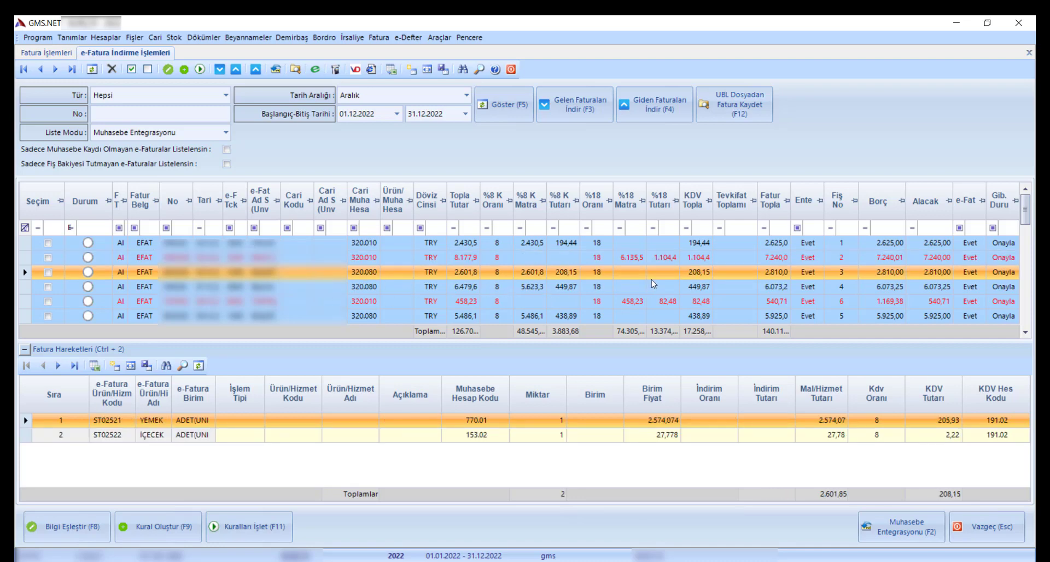
click(895, 259)
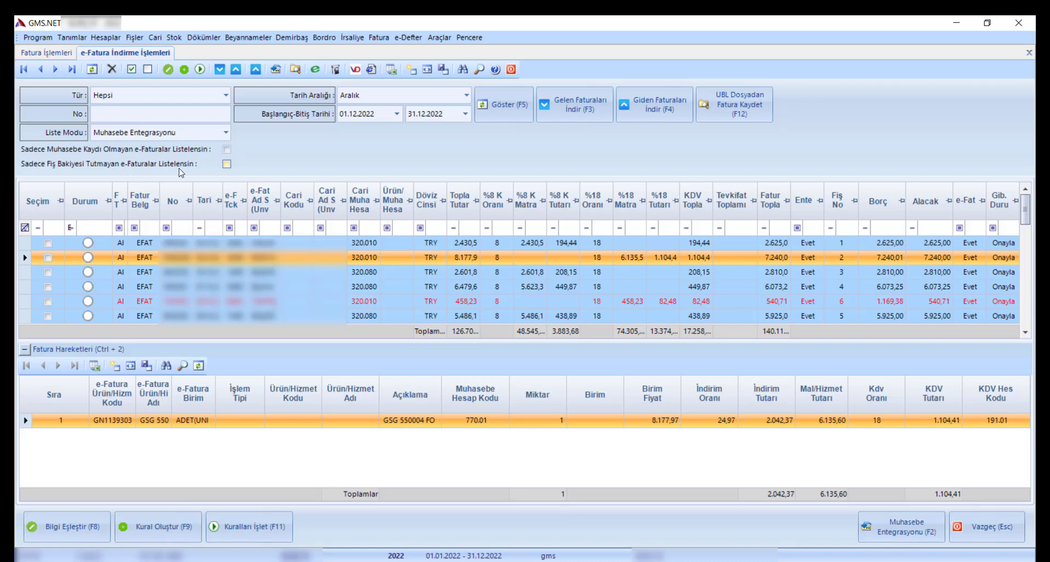
Step: List only the e-invoices whose voucher balance does not match and examine their amounts and invoice lines
click(227, 164)
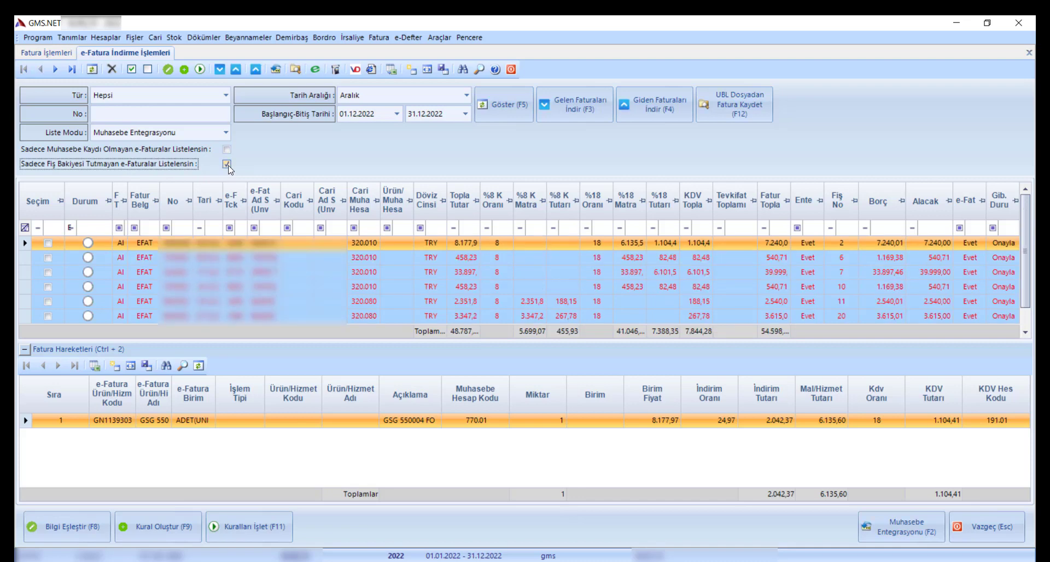
click(692, 274)
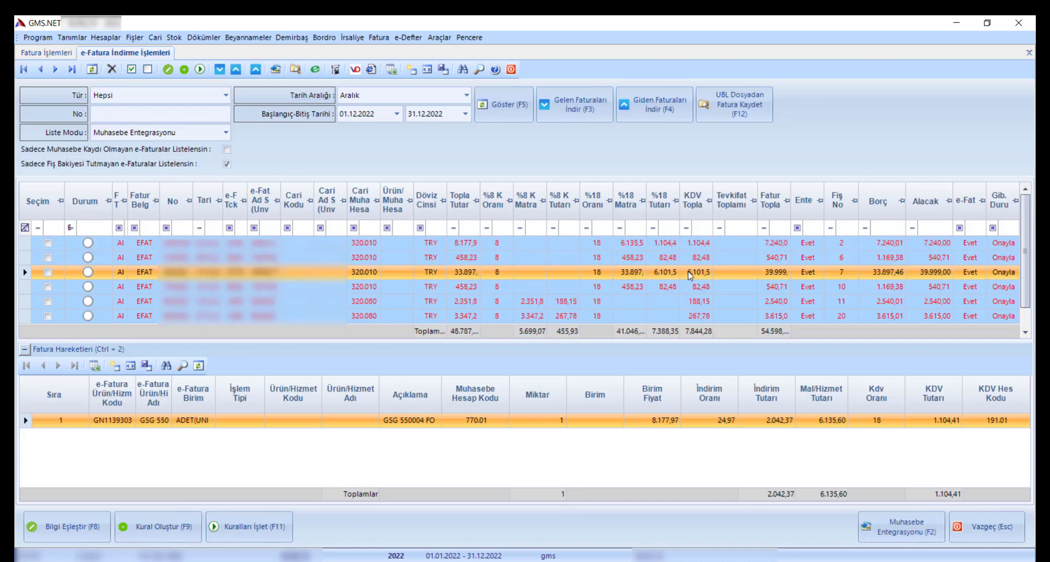
scroll(930, 268, down, 1)
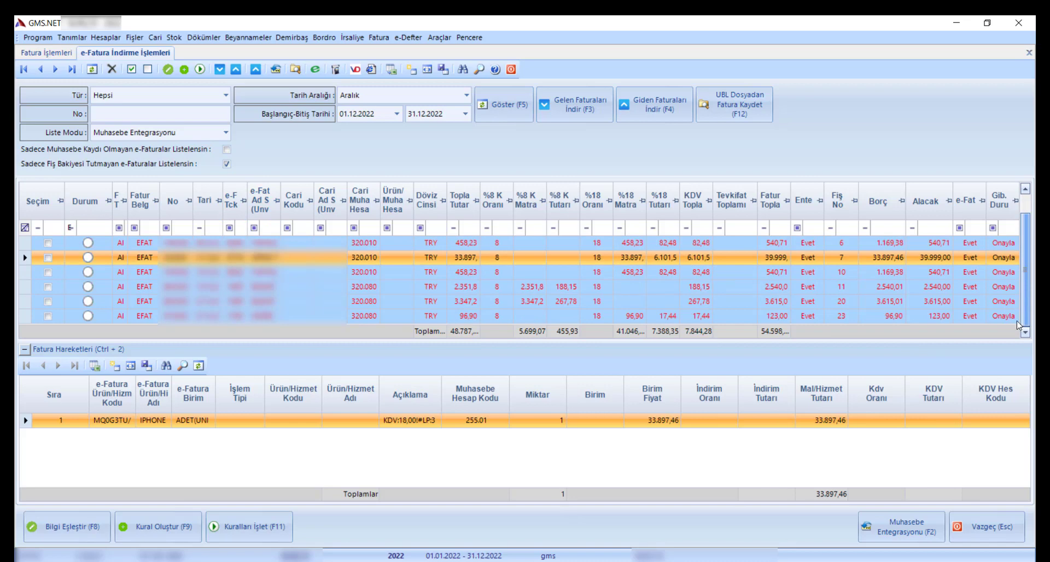
scroll(875, 265, up, 1)
click(805, 245)
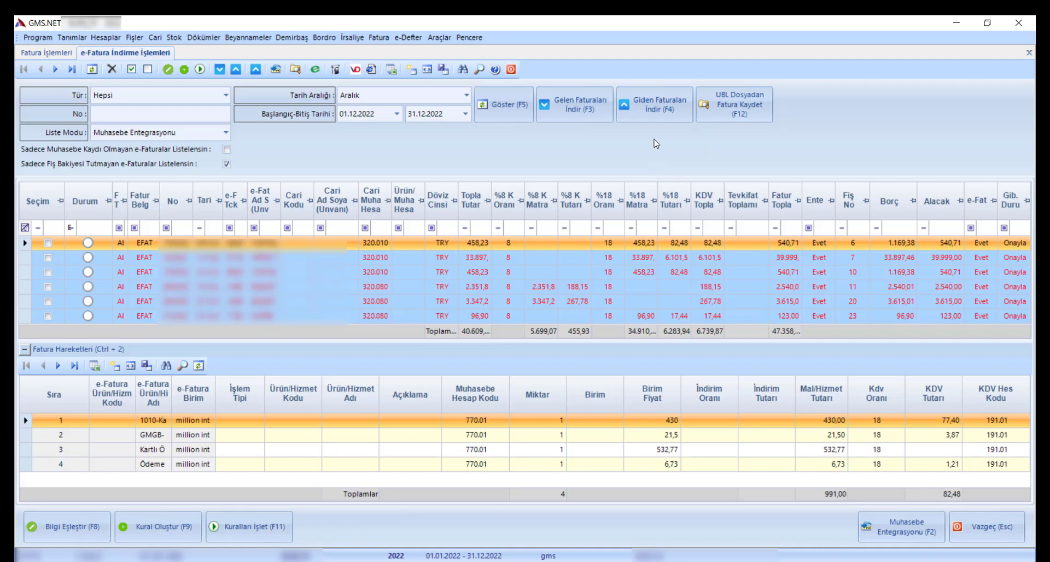
Step: Download the outgoing e-invoices for December 2022 and check the account and KDV codes of several sales invoices
click(656, 118)
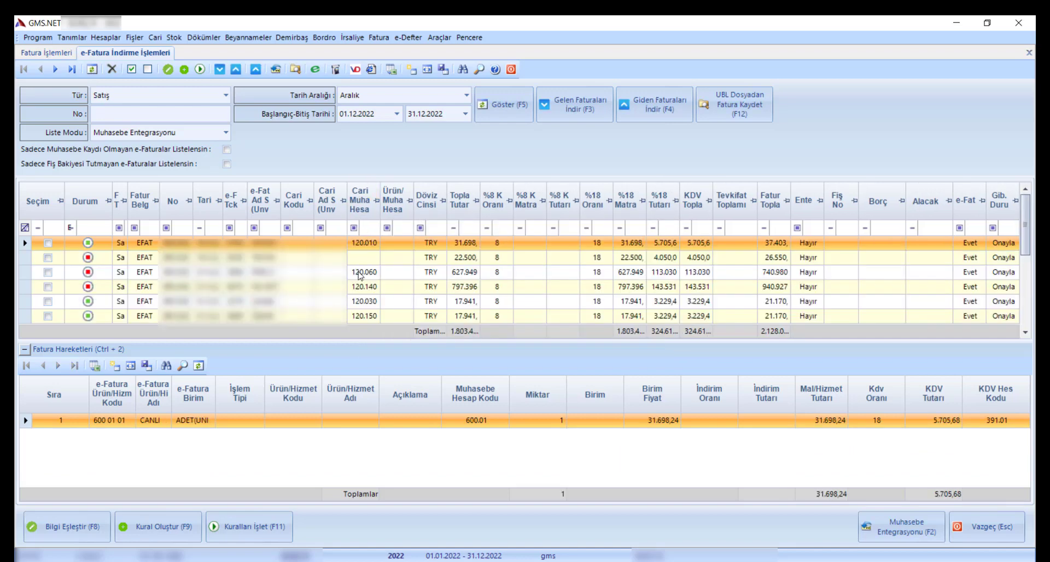
click(360, 276)
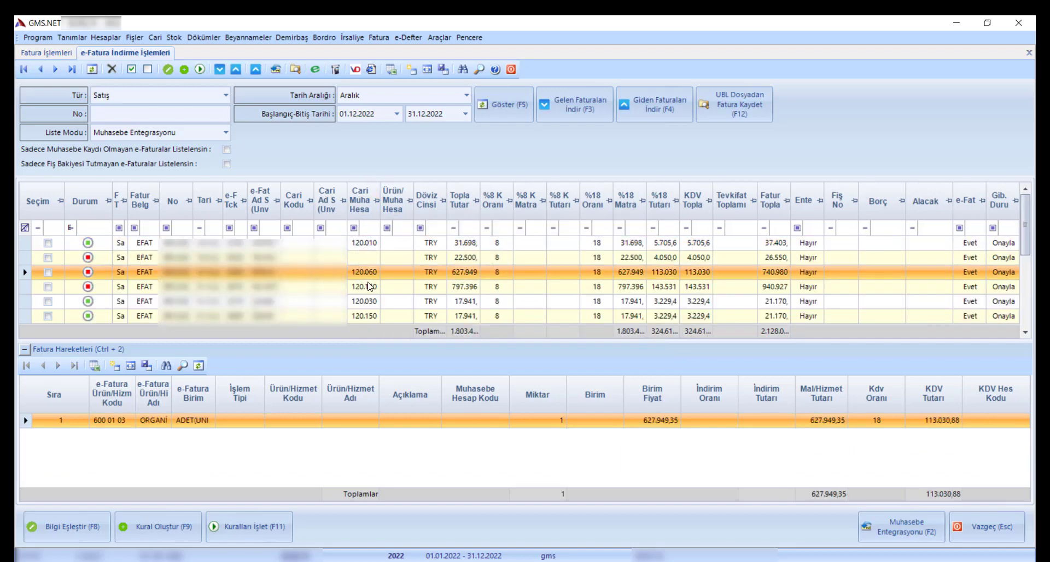
click(369, 287)
click(369, 304)
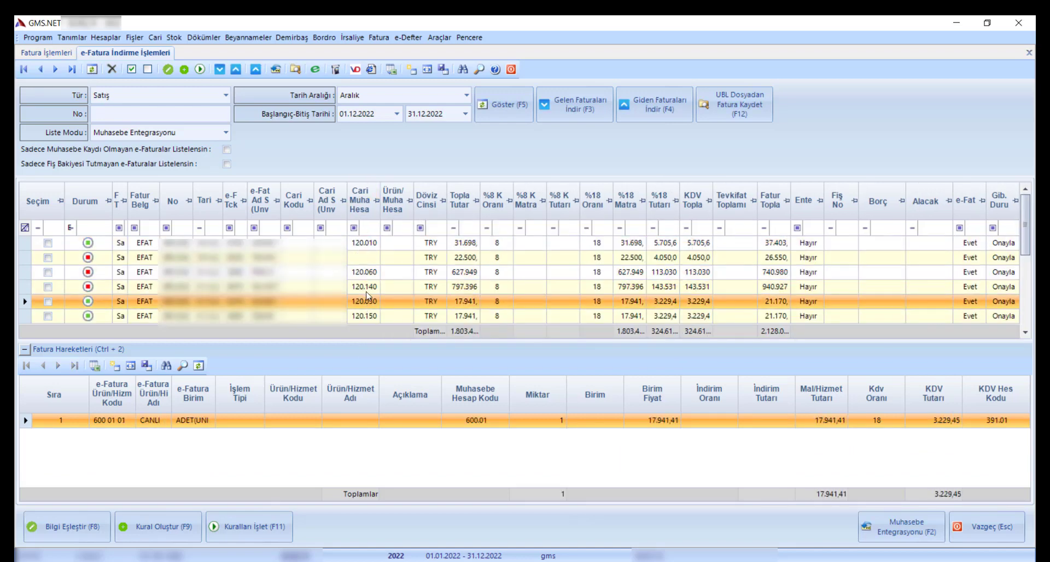
click(368, 274)
click(371, 288)
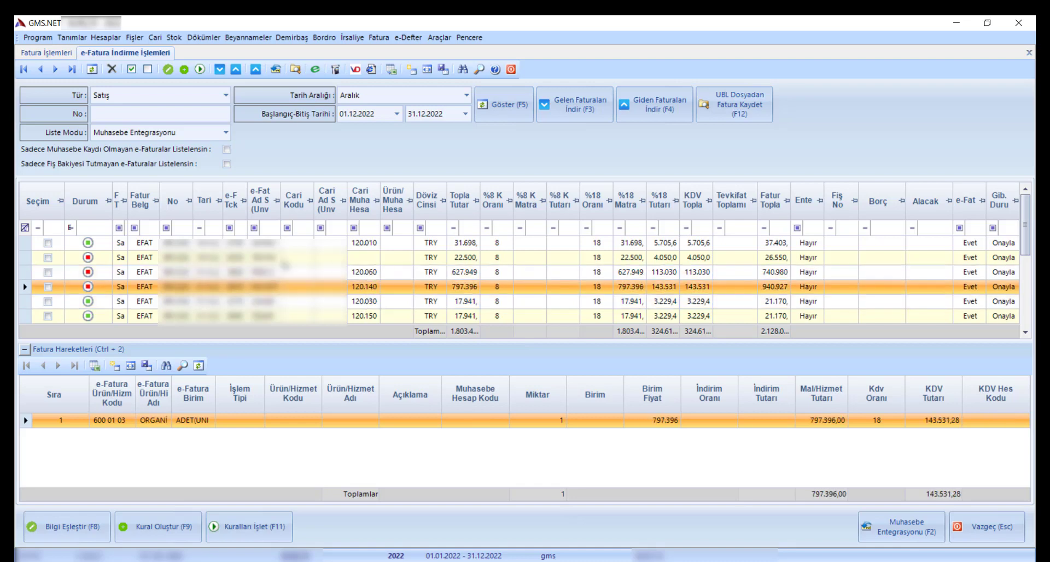
click(200, 245)
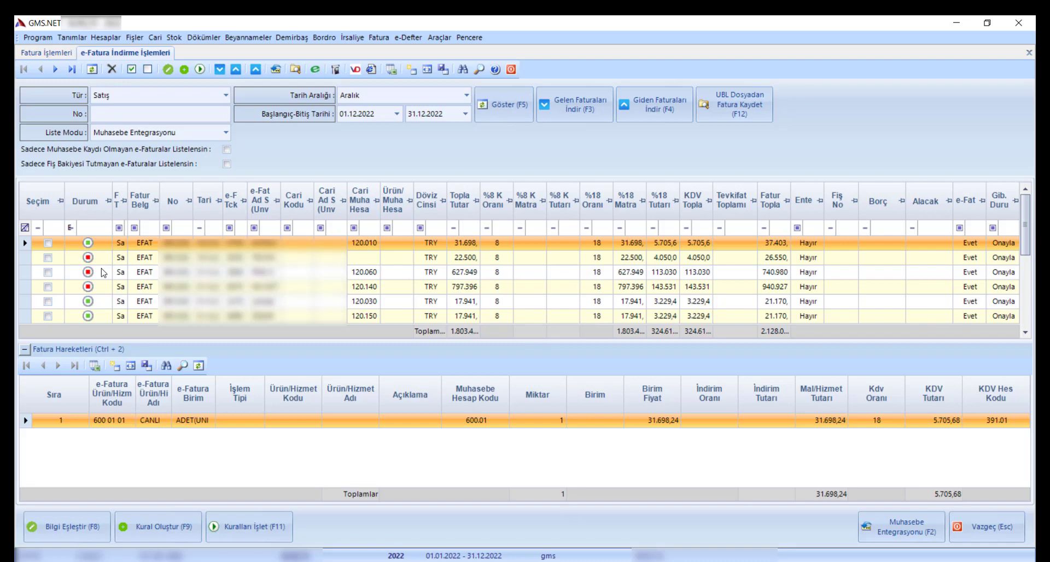
Step: Select all sales e-invoices, open their information matching and set the second invoice's Cari Muhasebe Hesap Kodu to 120.0107
click(133, 72)
click(72, 535)
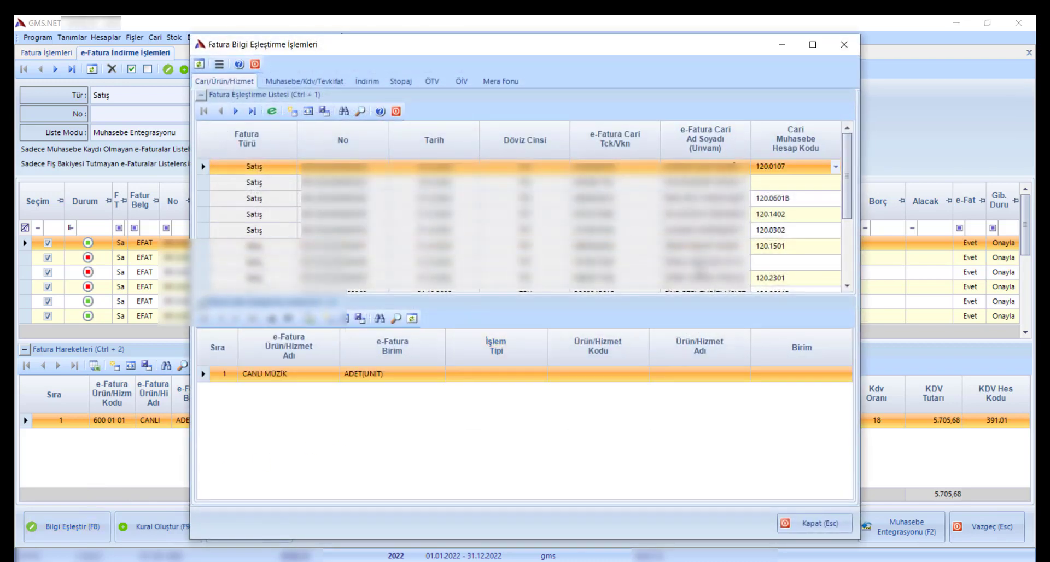
click(792, 182)
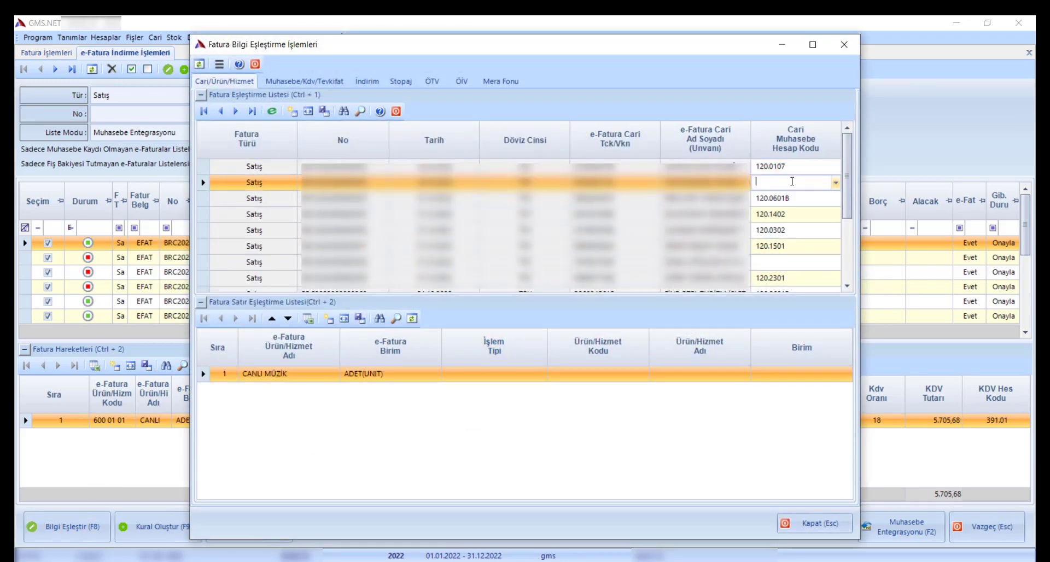
click(835, 183)
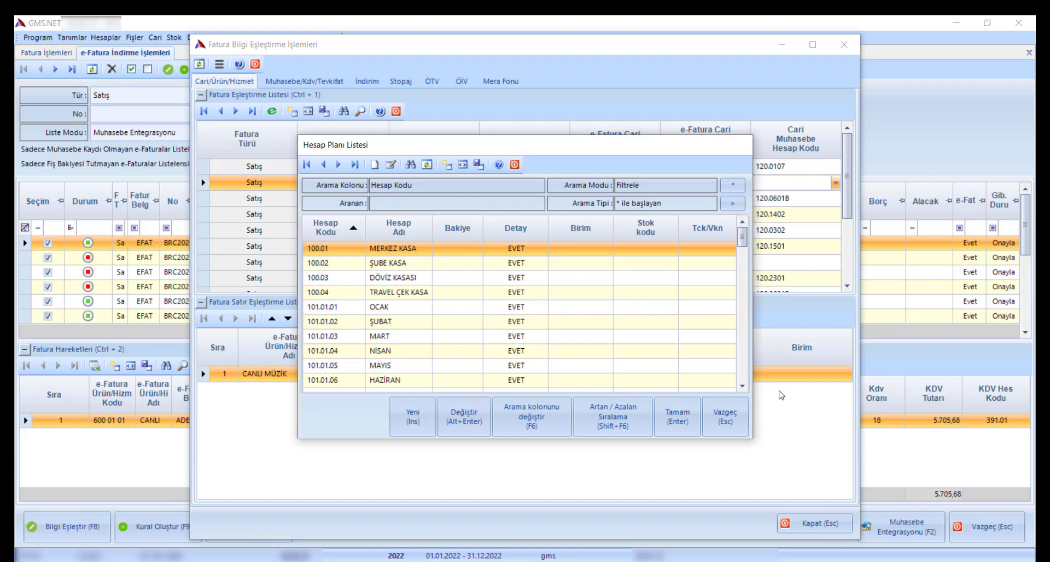
click(730, 419)
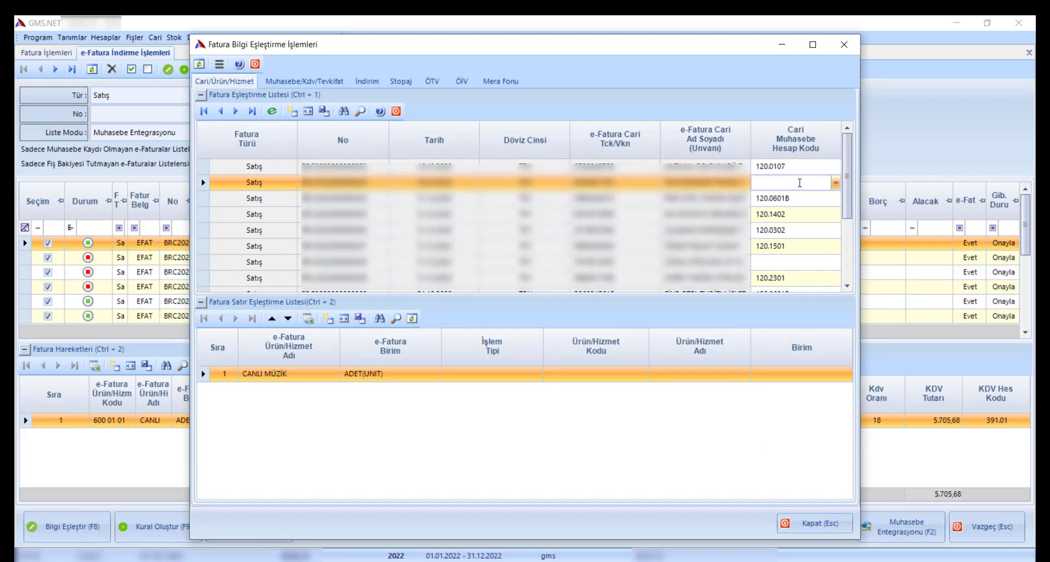
text(120.0107)
key(Down)
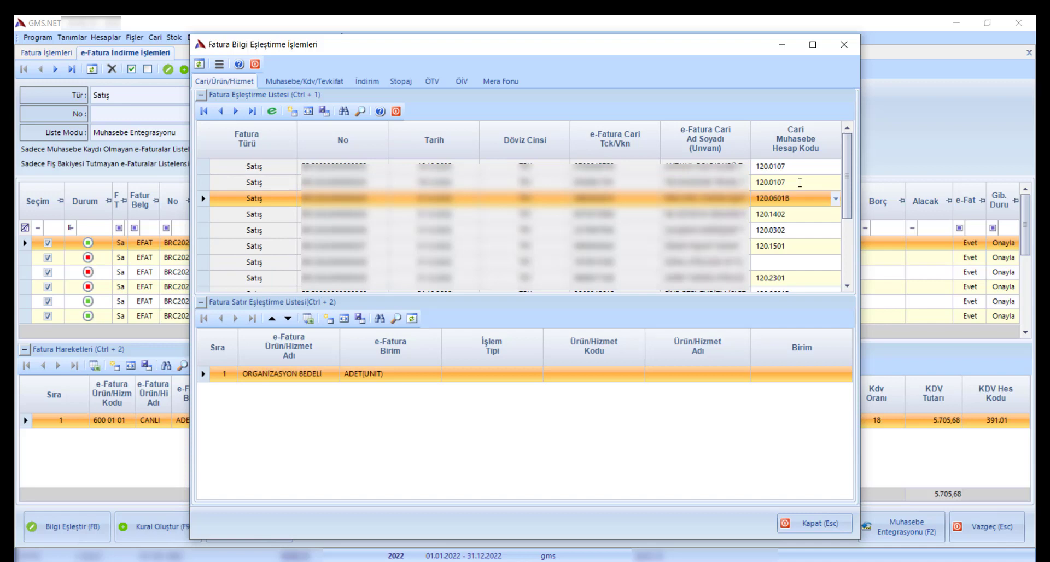
Step: Set the seventh sales invoice's Cari Muhasebe Hesap Kodu to 120.1501 and open the Muhasebe/Kdv/Tevkifat matching
click(794, 268)
text(120.1501)
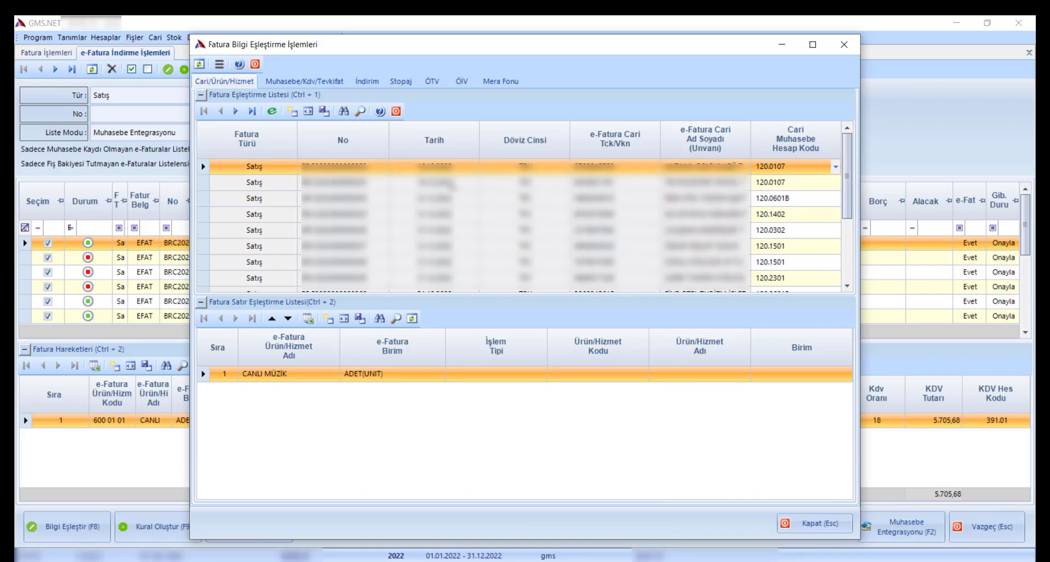
click(311, 85)
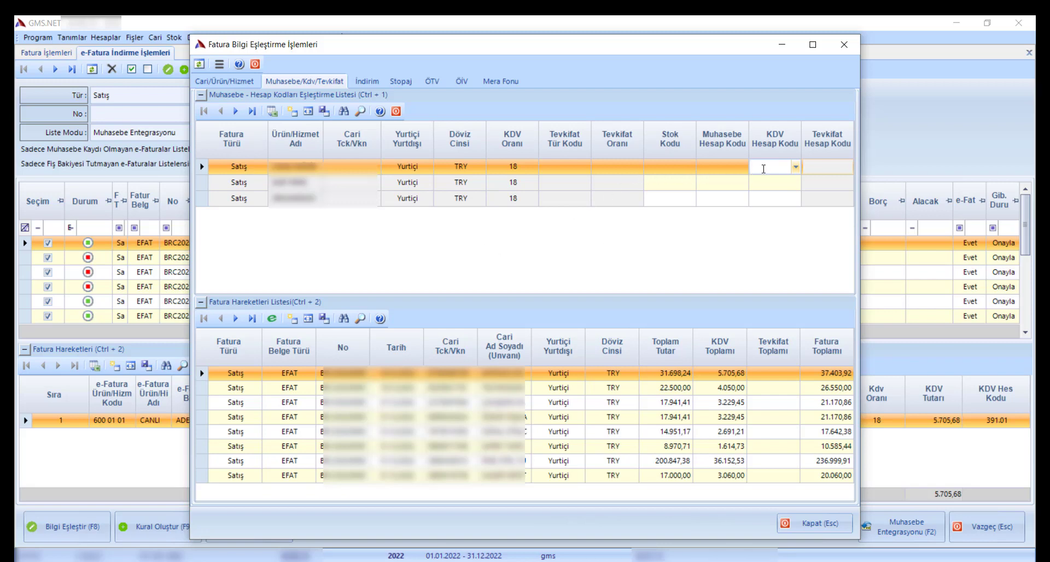
click(724, 168)
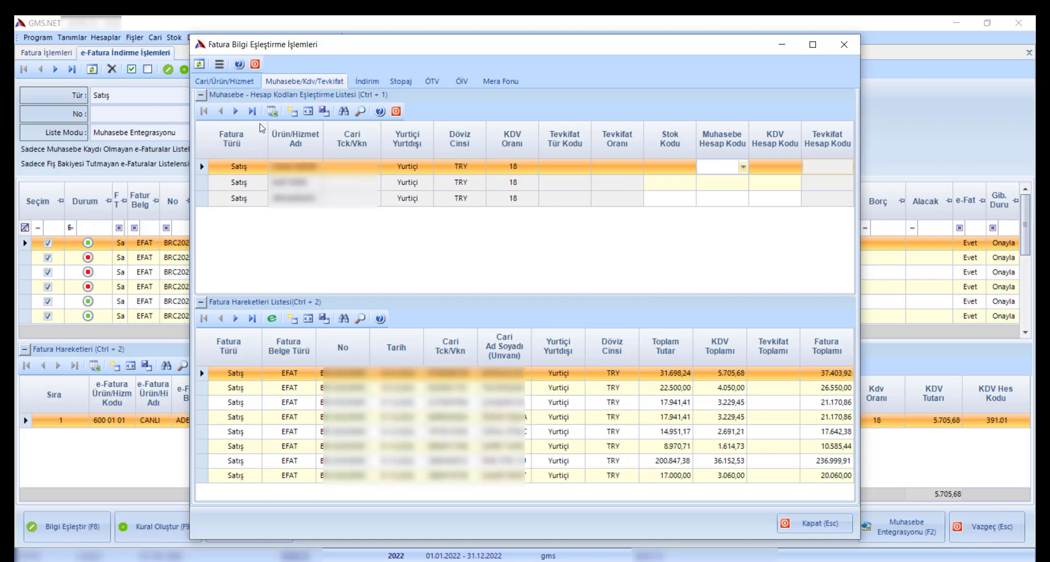
Step: Include Cari Tck/Vkn in the grouping rules, refresh the account code matching list and check its first two rows
click(219, 66)
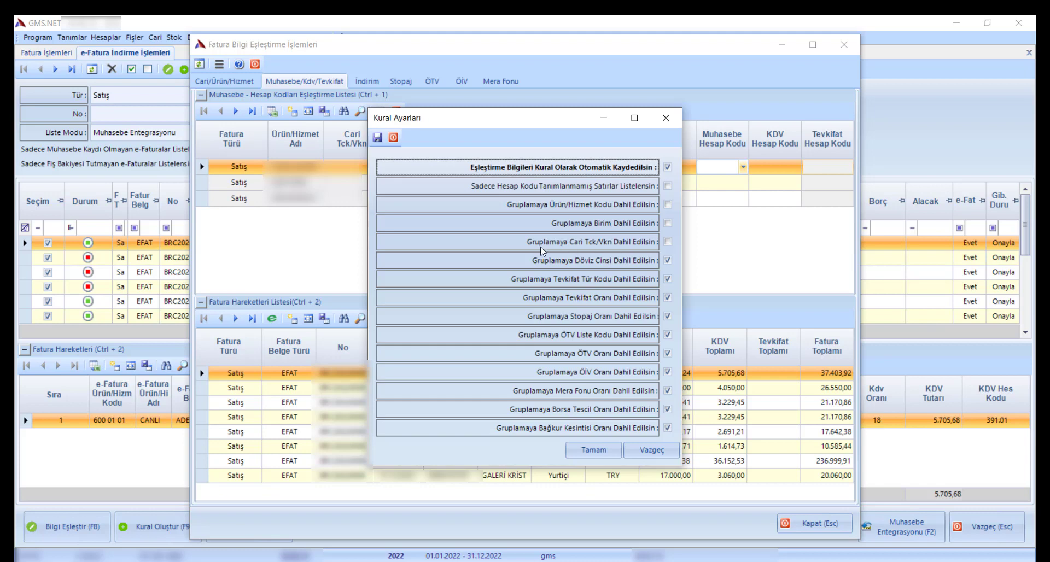
click(667, 242)
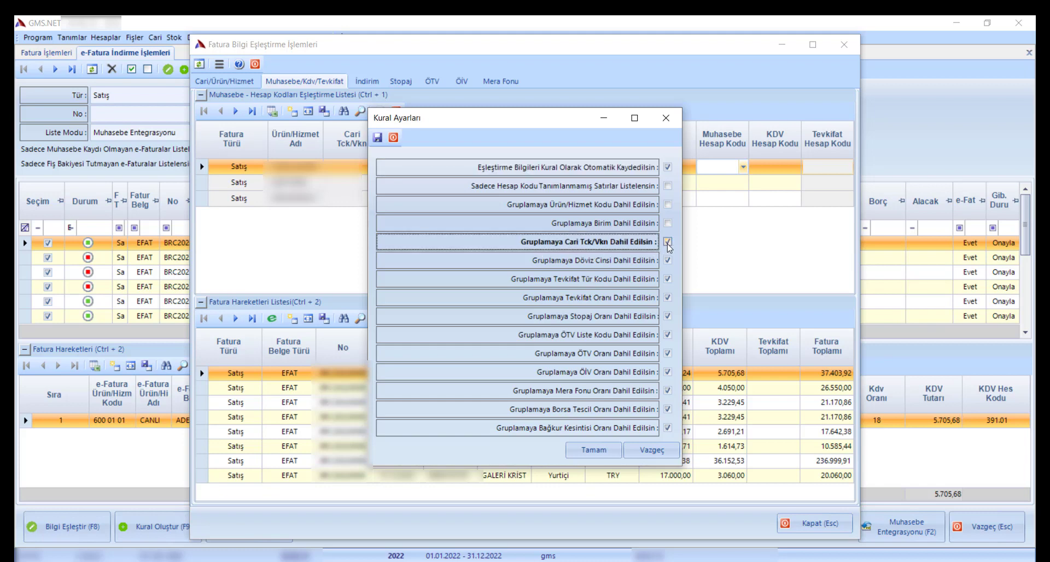
click(599, 444)
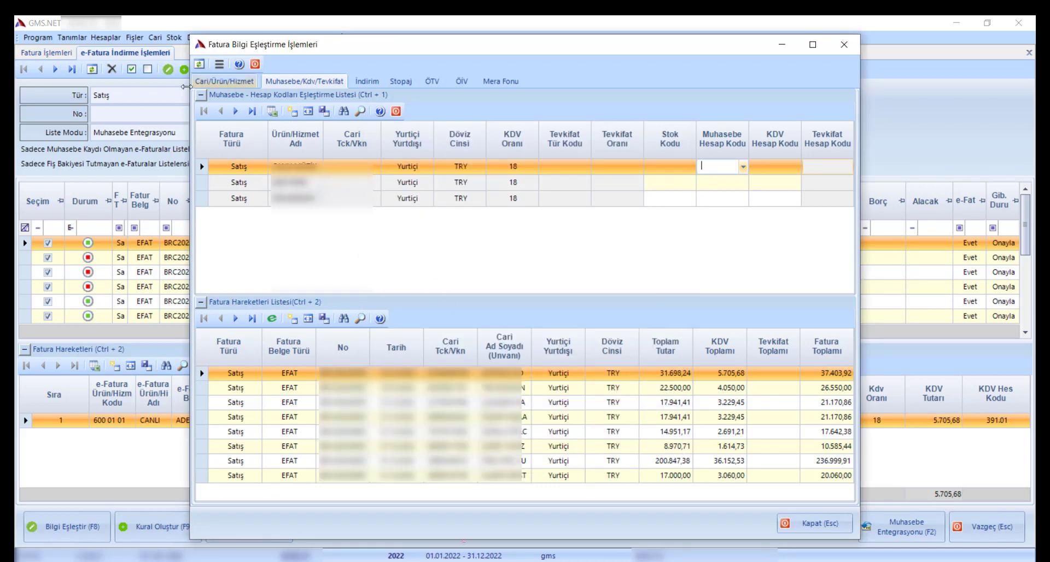
click(199, 65)
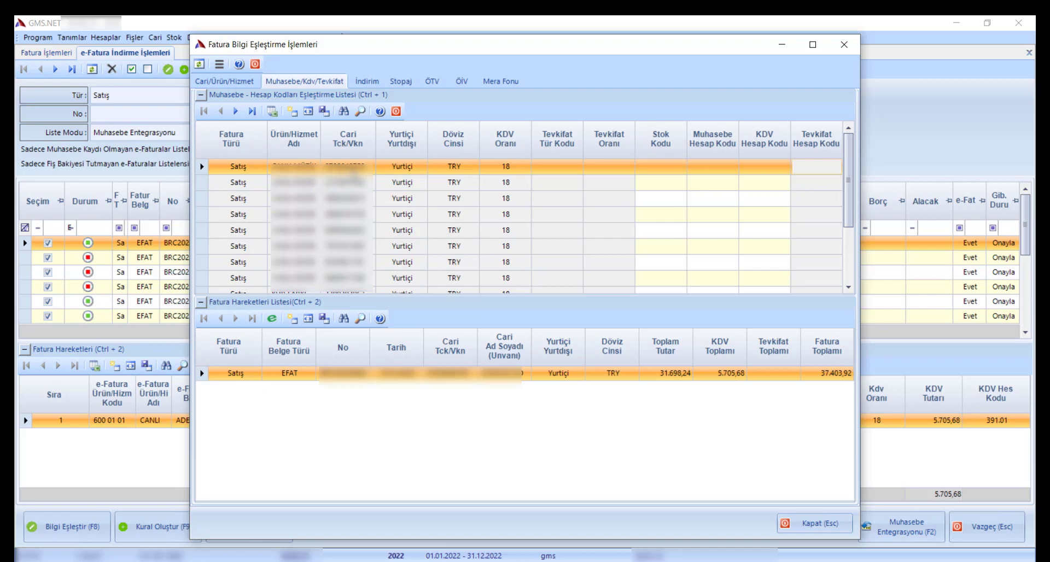
click(708, 166)
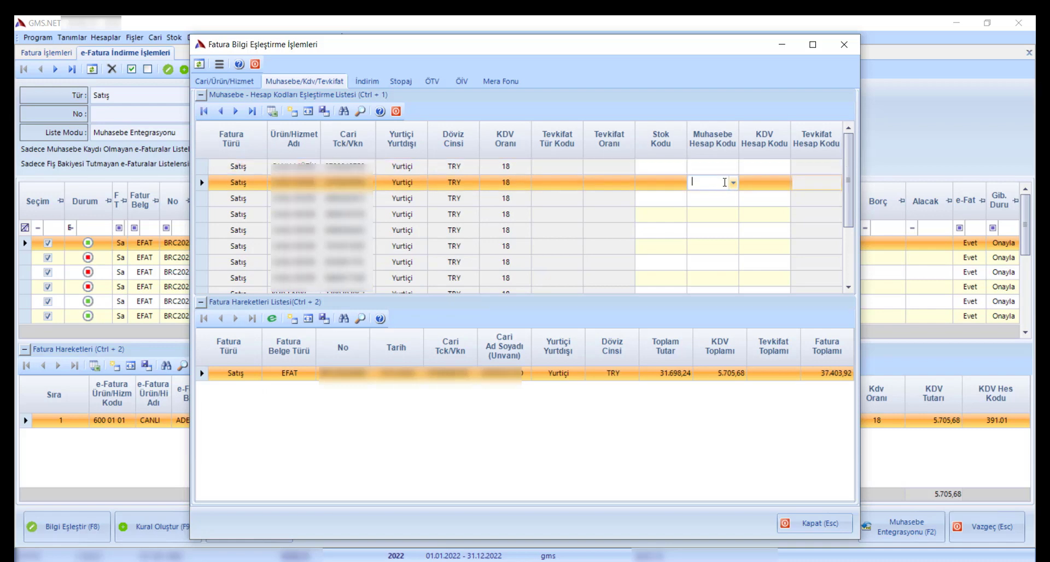
click(724, 182)
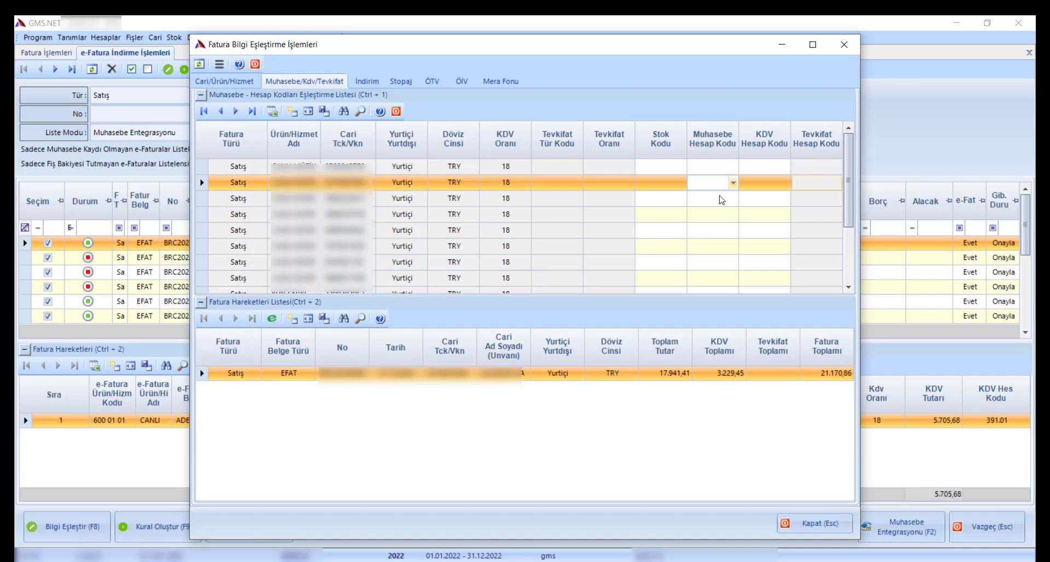
Step: Exclude Cari Tck/Vkn from the grouping rules again and refresh the account code matching list
click(219, 64)
click(234, 87)
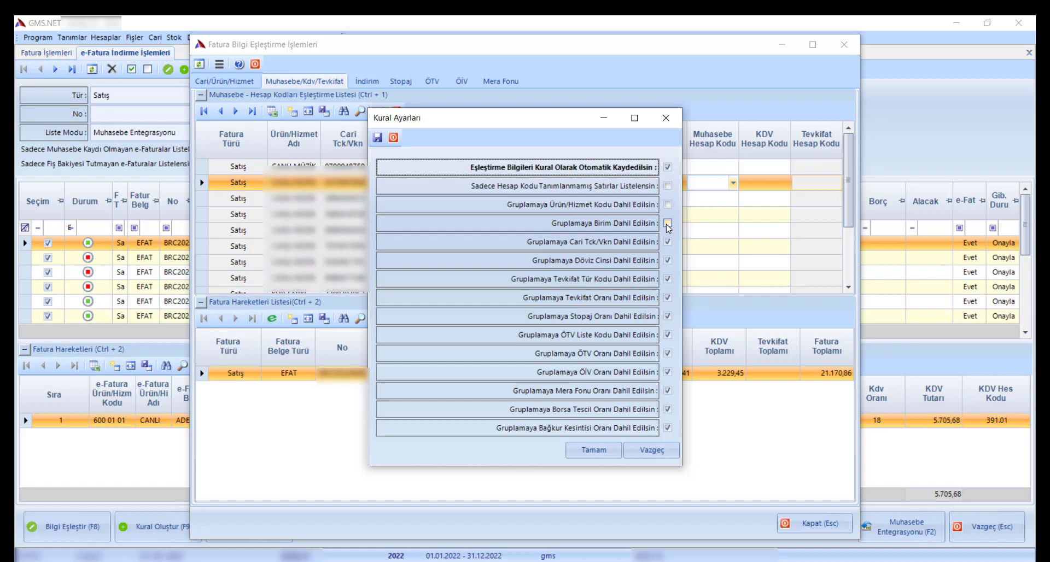
click(668, 242)
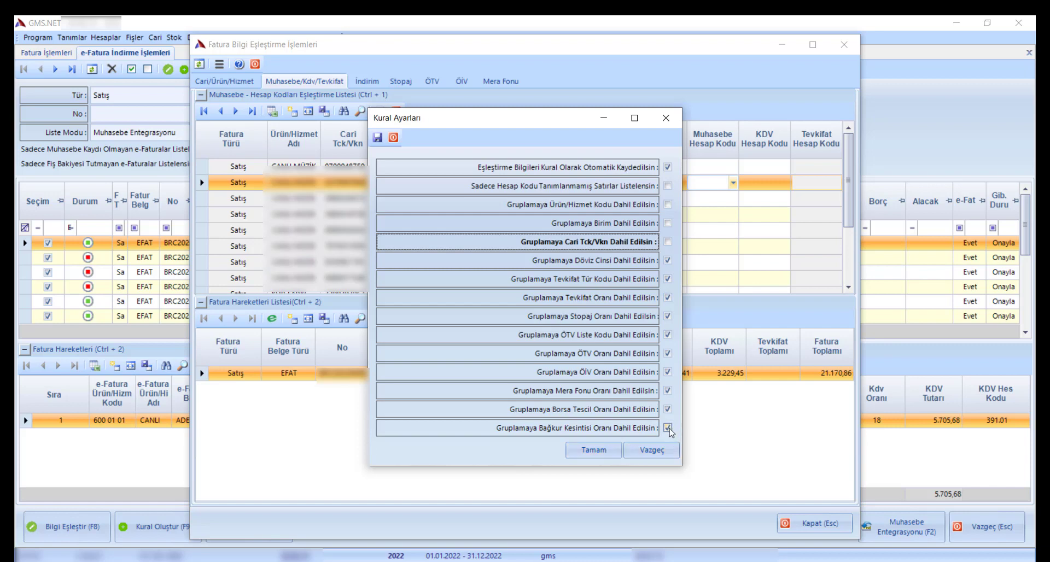
click(600, 450)
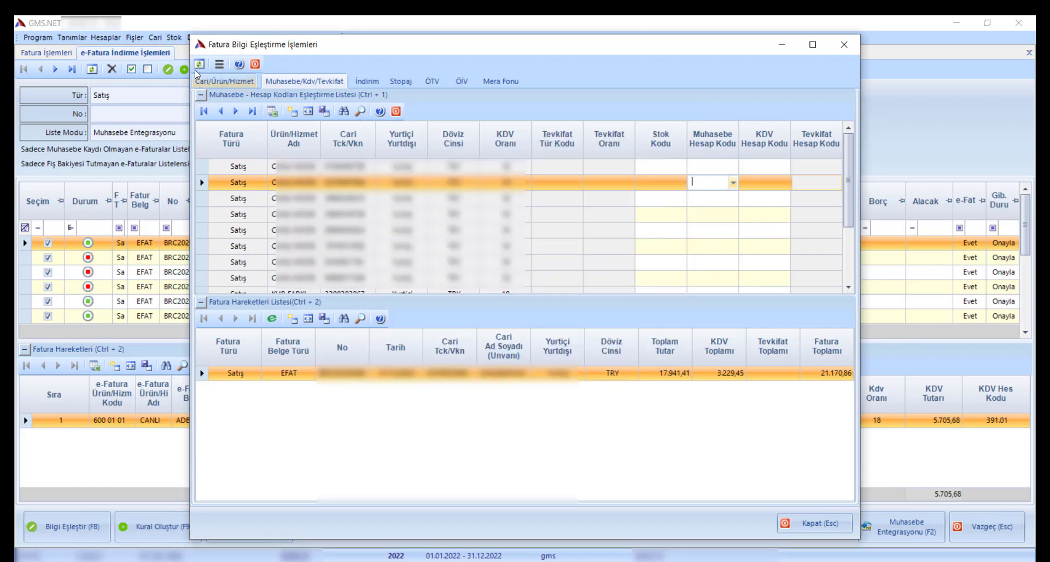
click(200, 64)
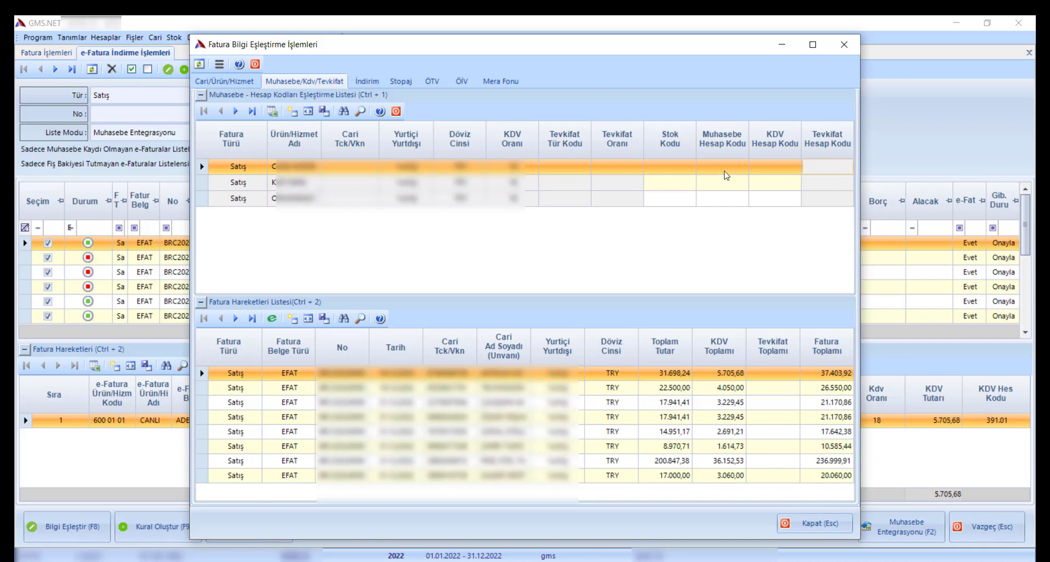
Step: Assign Stok Kodu 07MBC19 to the first sales row of the account code matching list
click(687, 171)
click(690, 167)
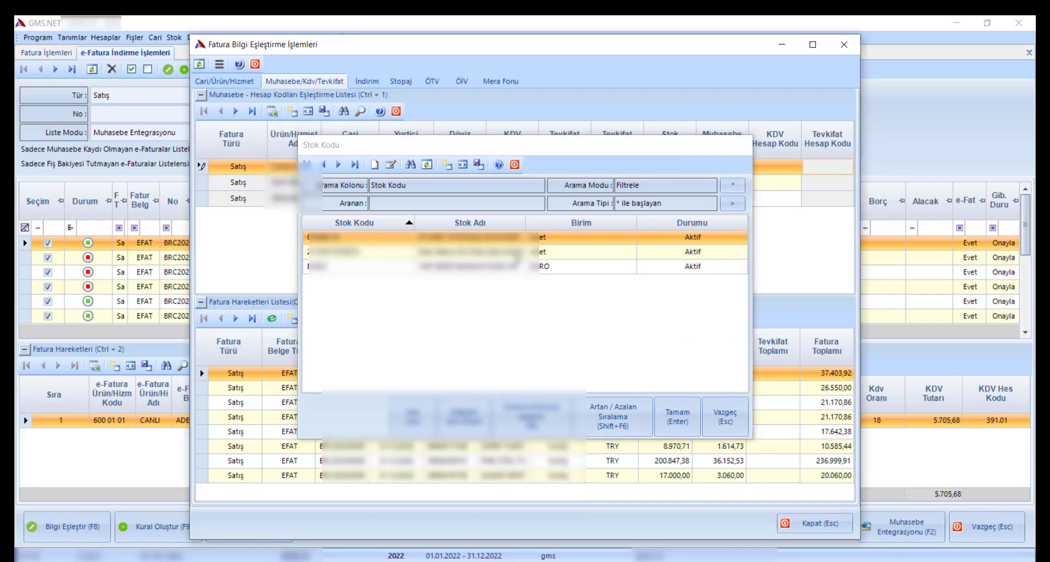
double_click(477, 240)
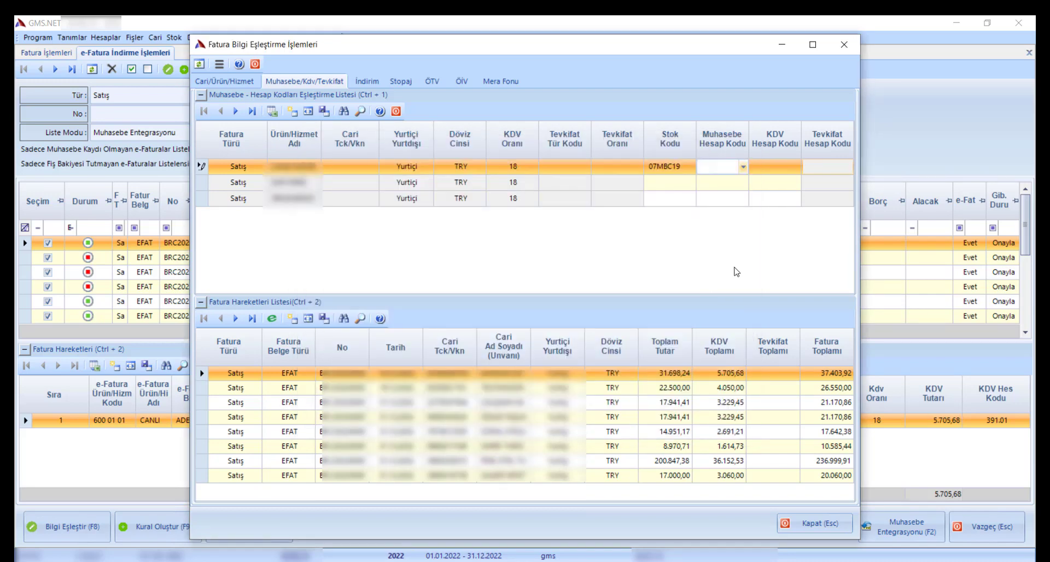
Step: Set the first sales row's Muhasebe Hesap Kodu to 600.01 and its KDV Hesap Kodu to 391.01
click(744, 169)
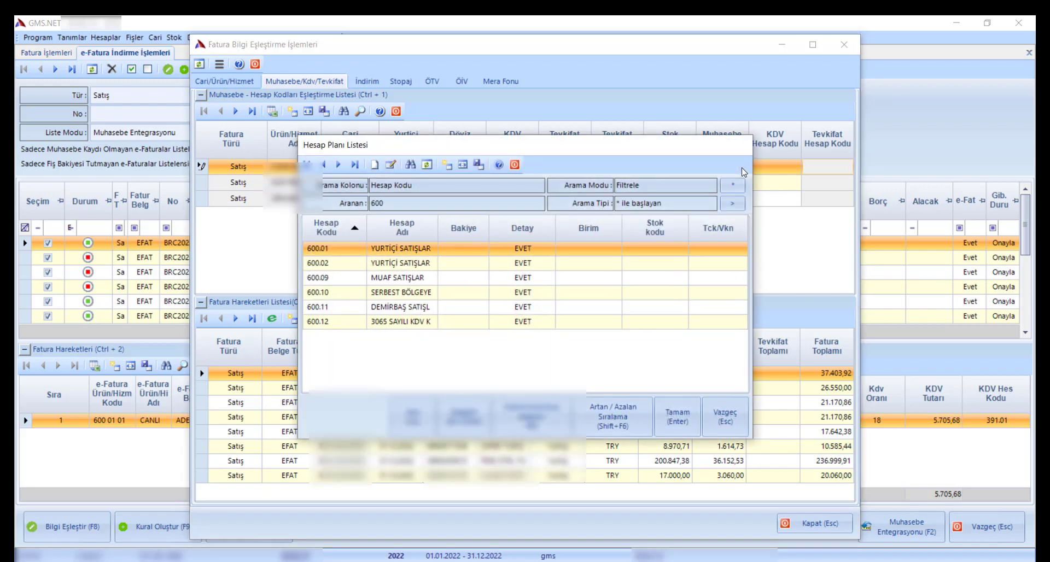
double_click(431, 253)
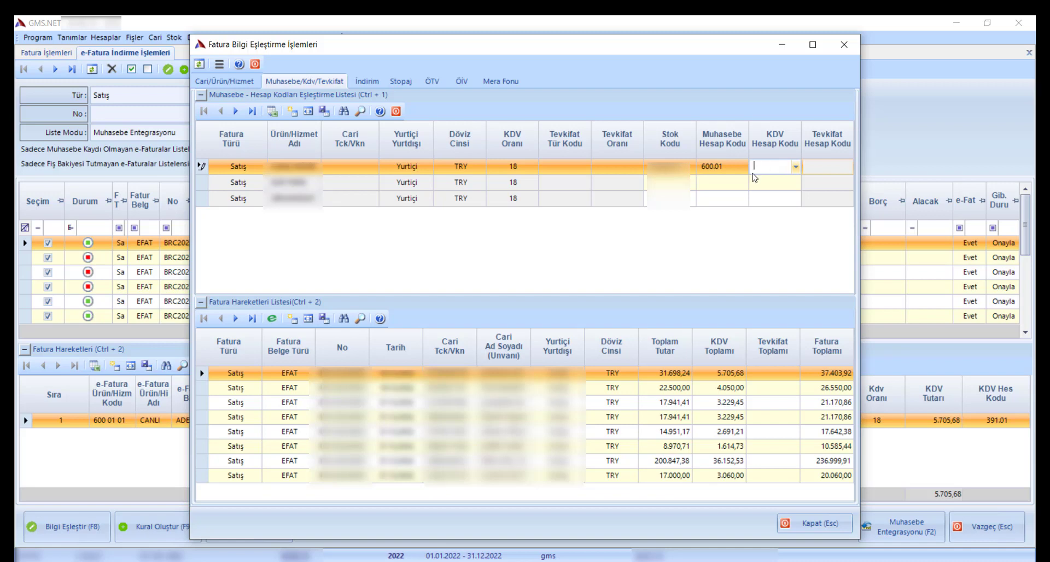
click(796, 167)
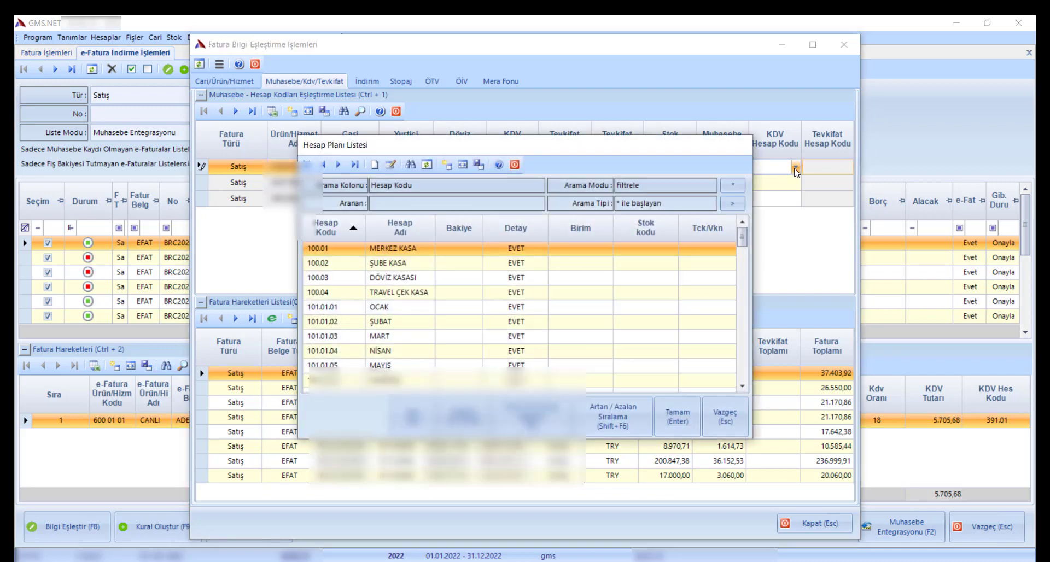
text(391)
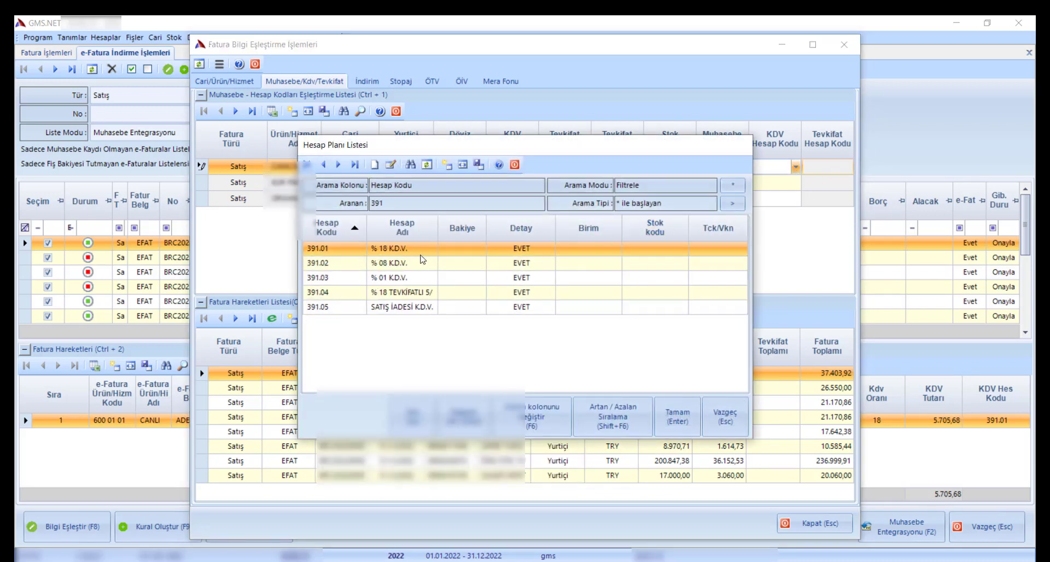
drag(486, 148, 491, 199)
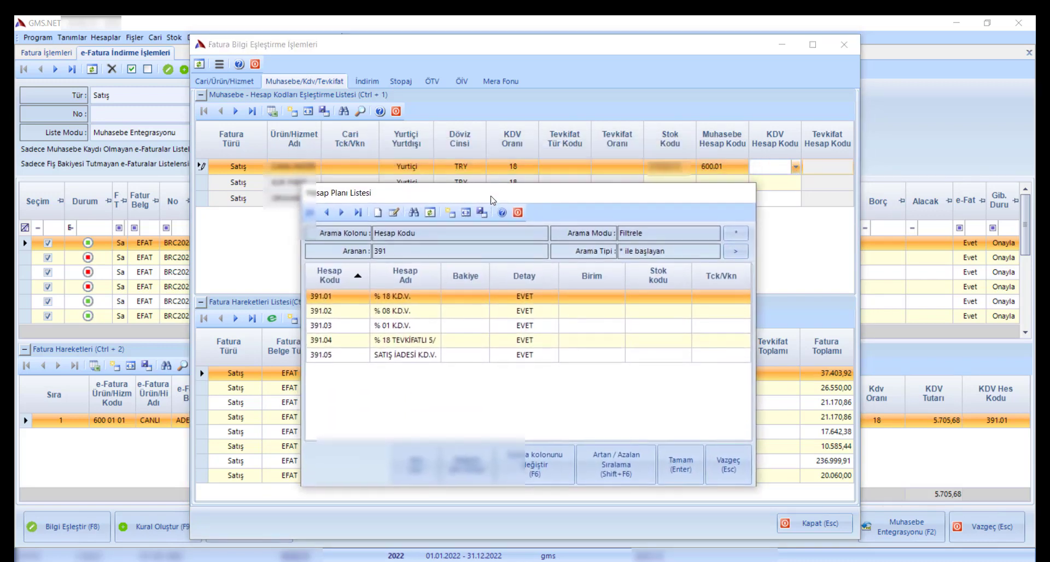
click(689, 475)
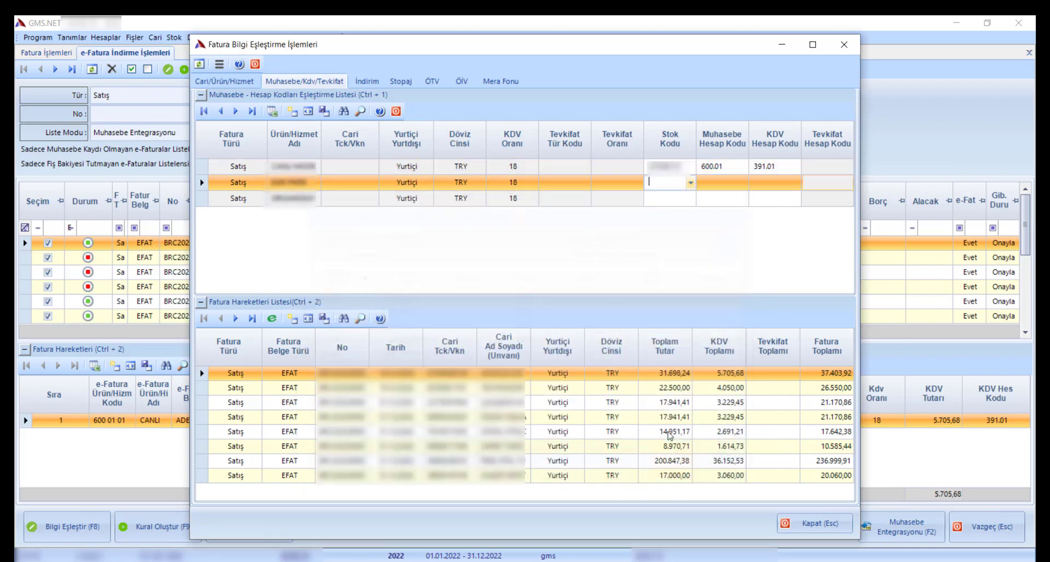
Step: Set the second sales row's Muhasebe Hesap Kodu to 600.01 and its KDV Hesap Kodu to 391.01
click(725, 183)
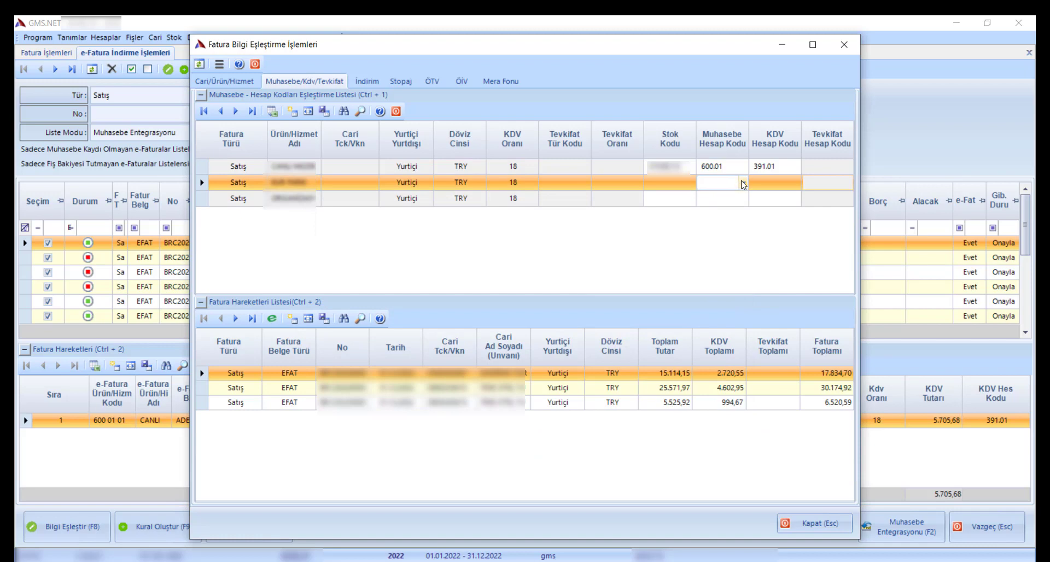
click(743, 184)
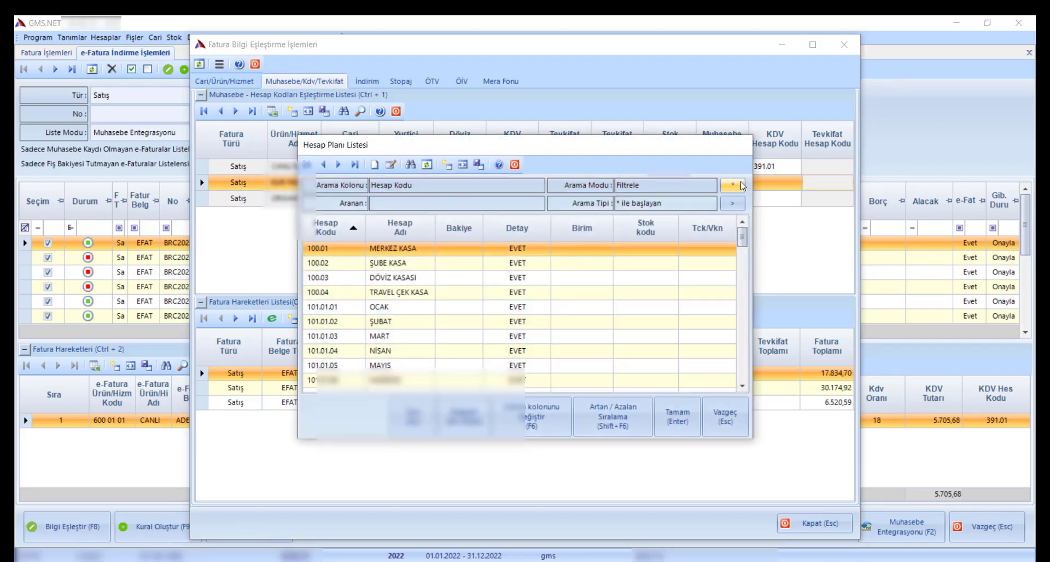
text(600)
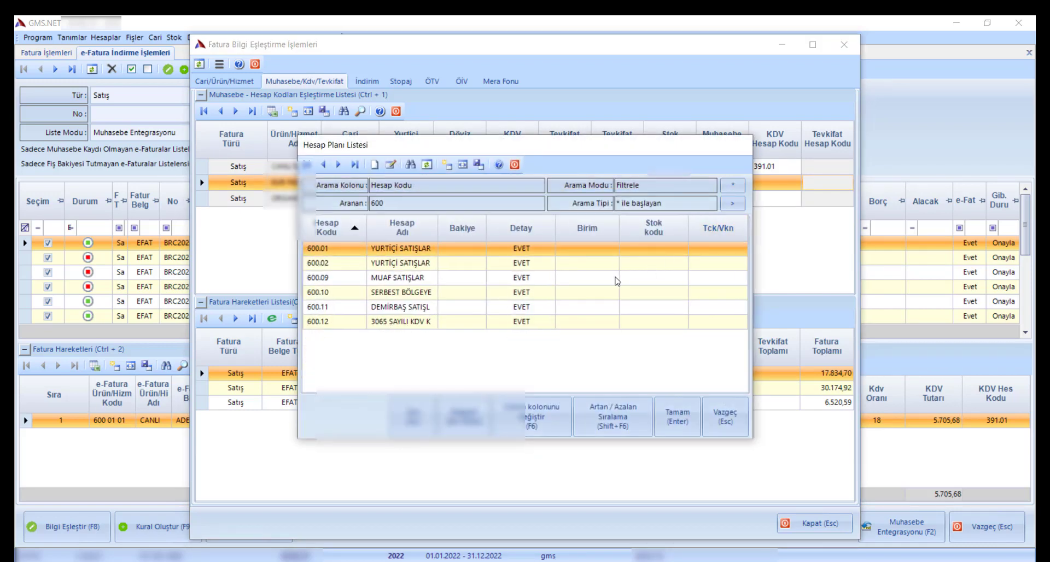
double_click(426, 250)
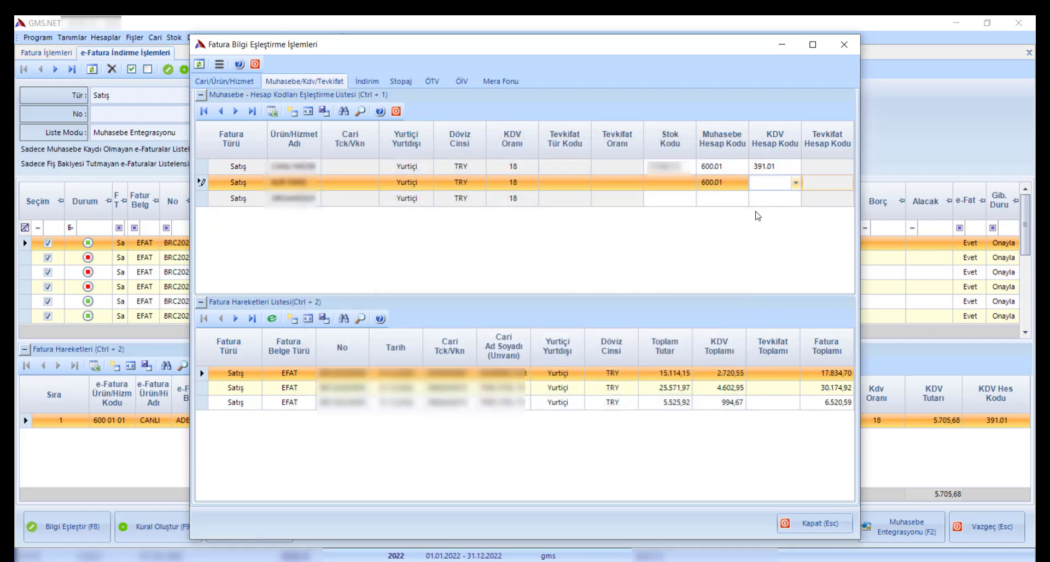
text(391)
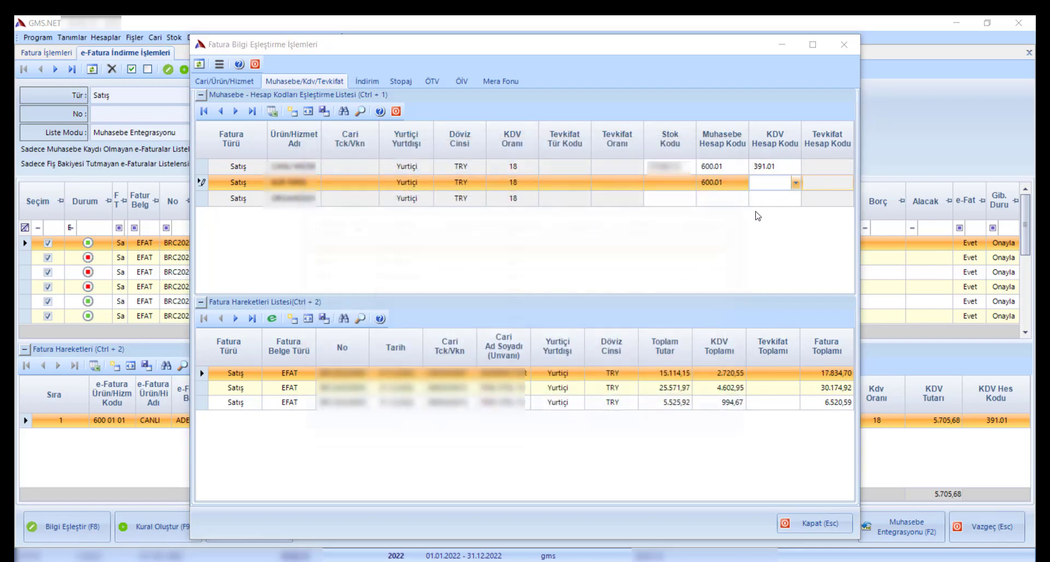
key(Return)
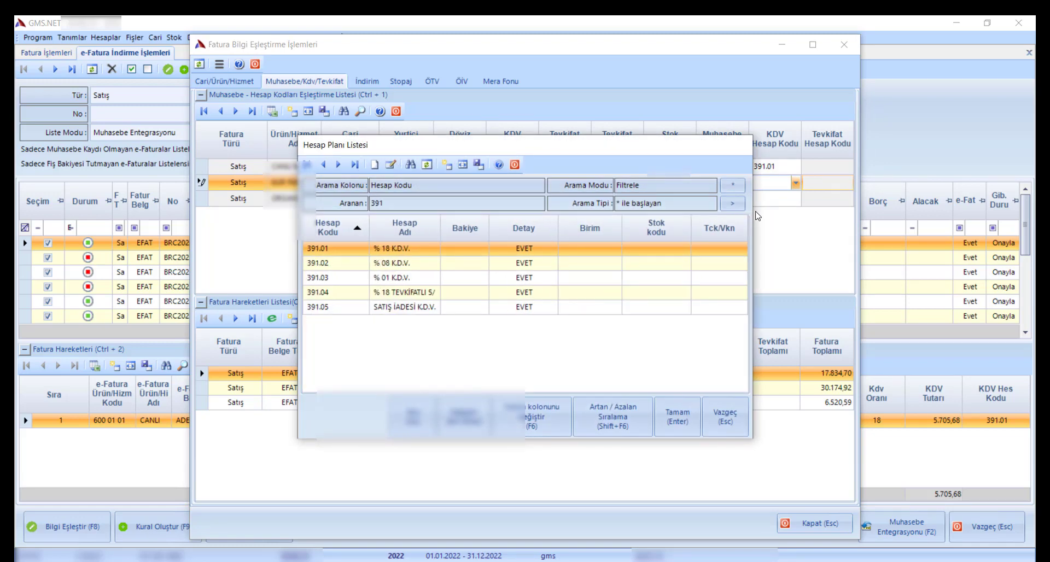
key(Return)
Step: Set the third sales row's Muhasebe Hesap Kodu to 600.01 and its KDV Hesap Kodu to 391.01
click(723, 201)
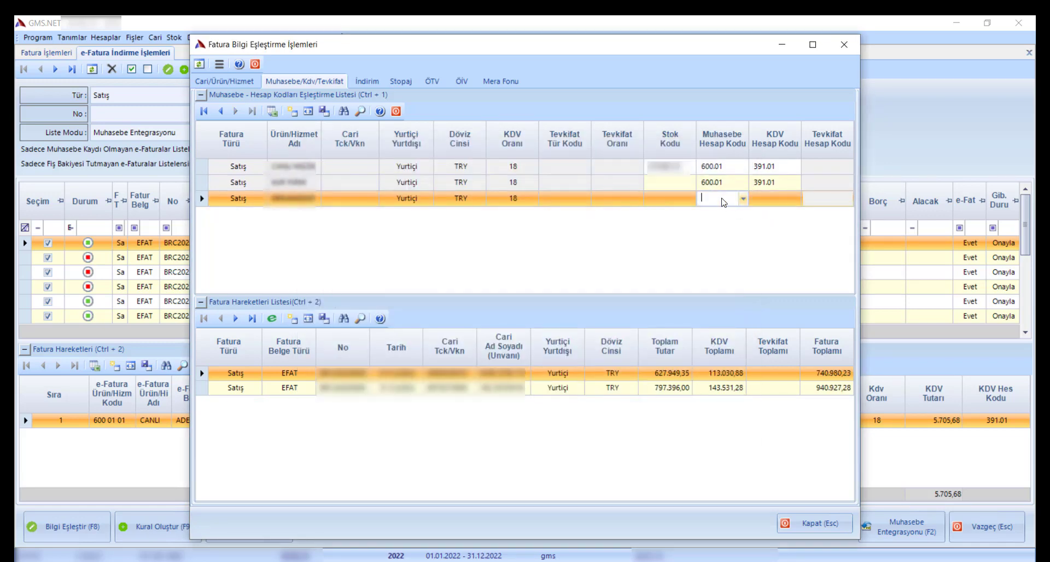
text(600)
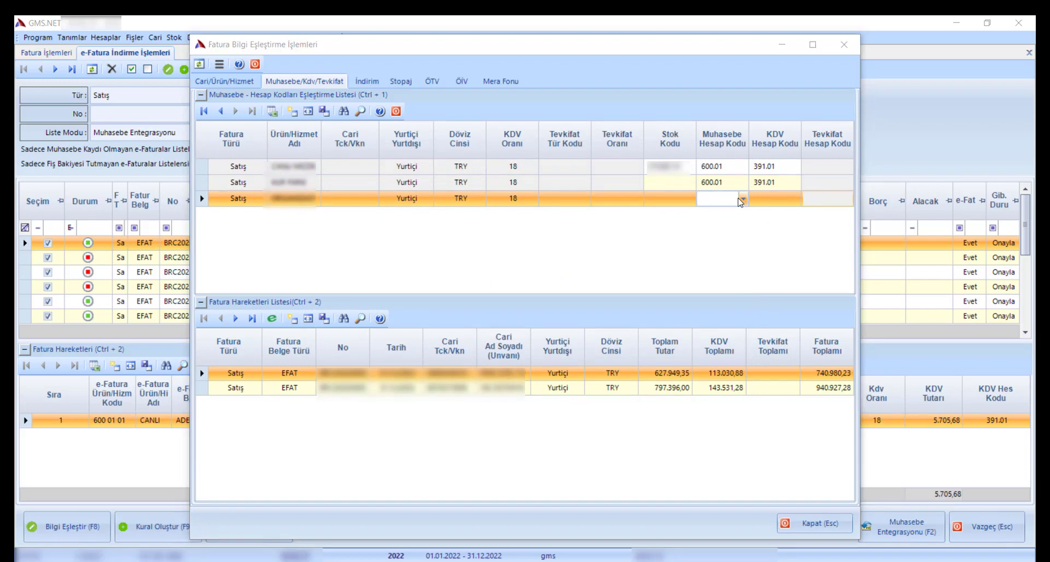
key(Return)
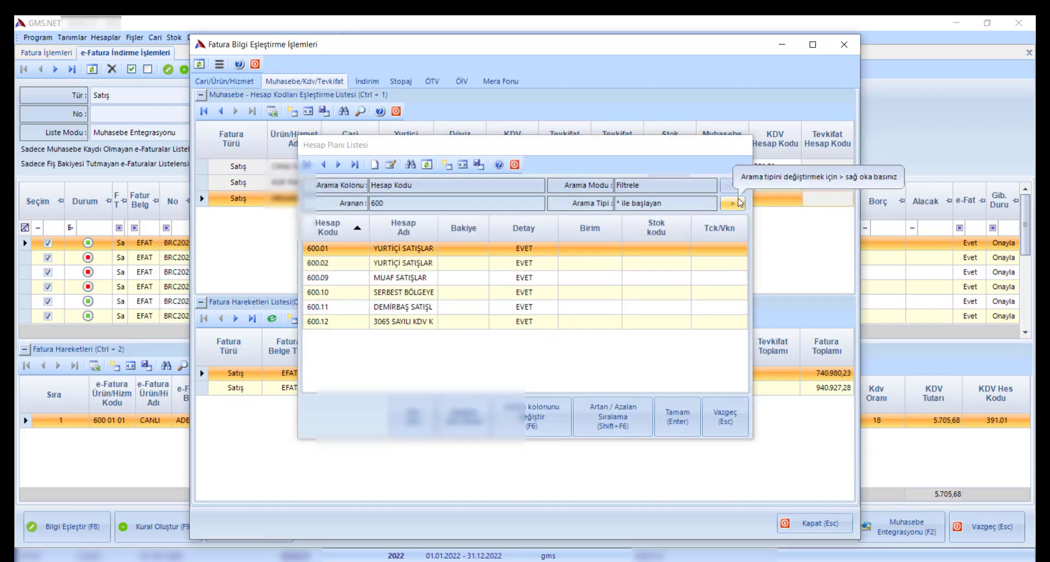
key(Return)
key(Return)
text(391)
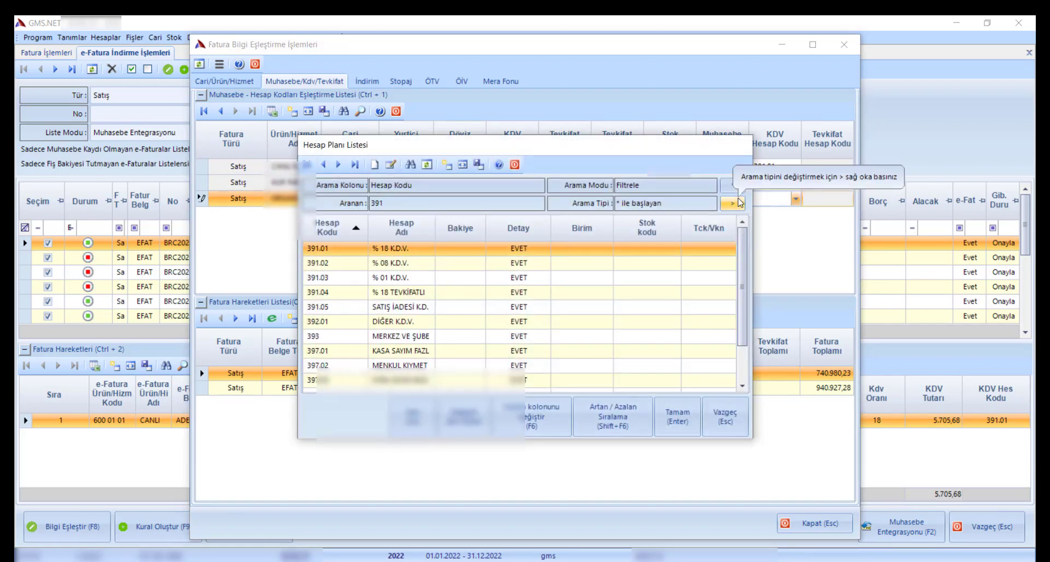
key(Up)
key(Up)
key(Return)
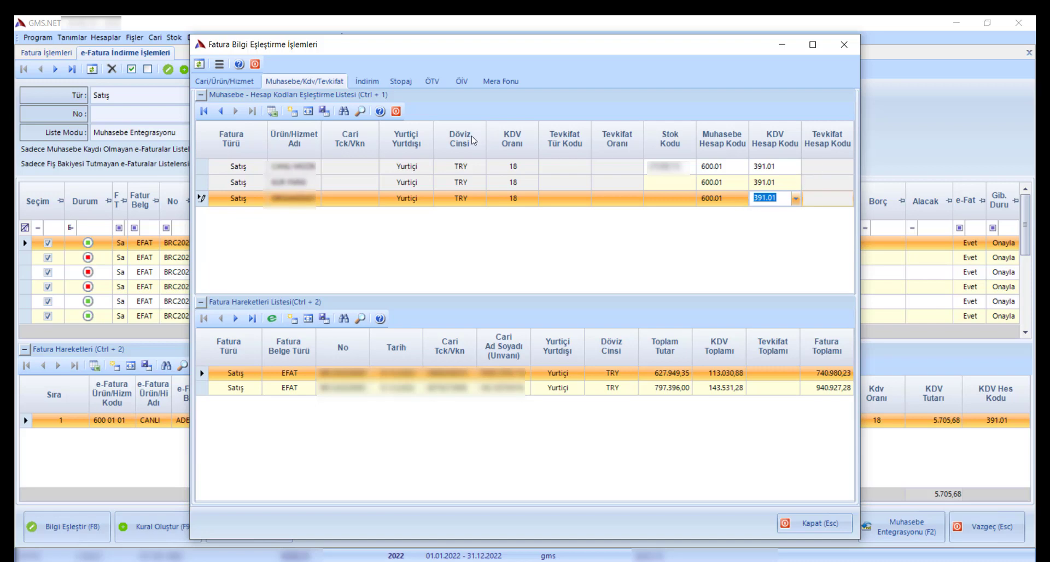
Step: Check the İndirim, Stopaj, ÖTV, ÖİV and Mera Fonu matching lists for rows that need account codes
click(375, 82)
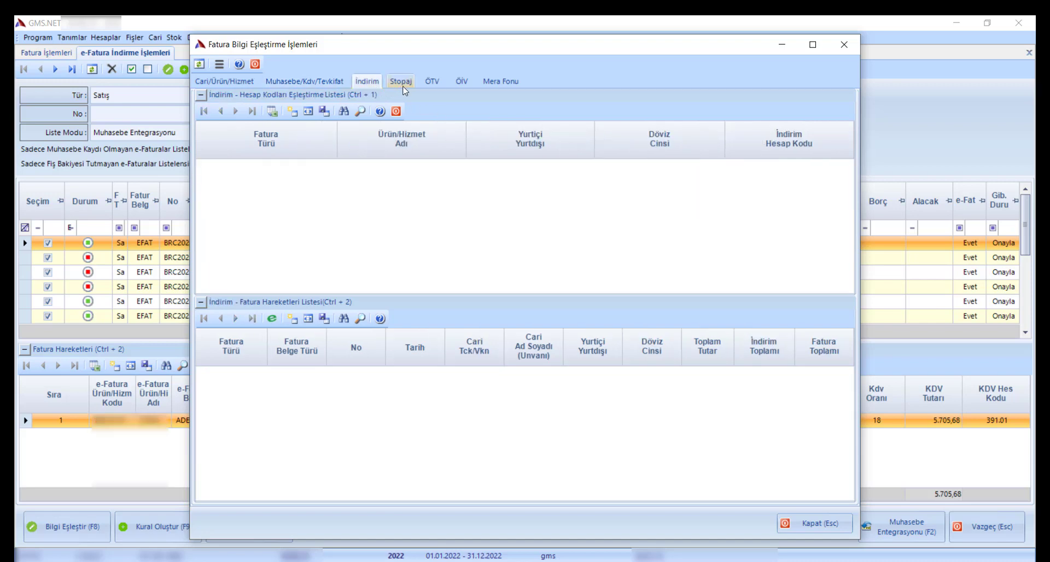
click(402, 83)
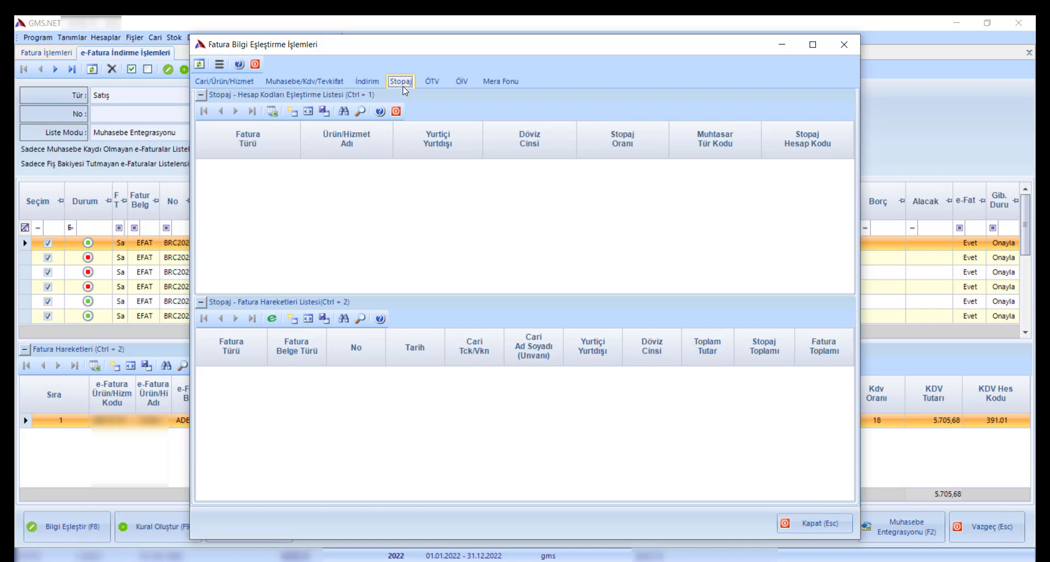
click(432, 84)
click(462, 83)
click(502, 84)
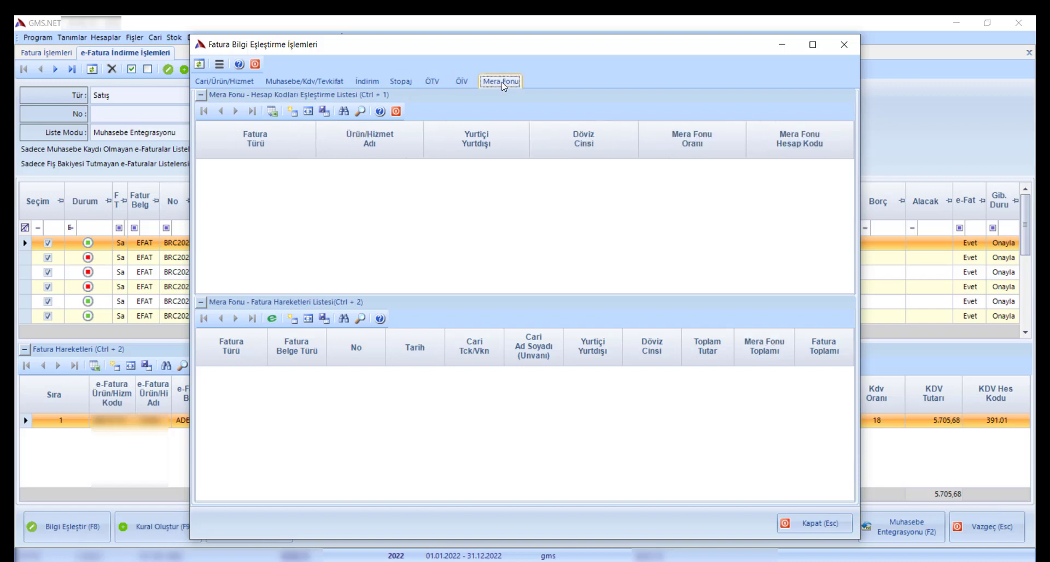
Step: Recheck the İndirim and Muhasebe/Kdv/Tevkifat matching lists and close the invoice matching window
click(368, 82)
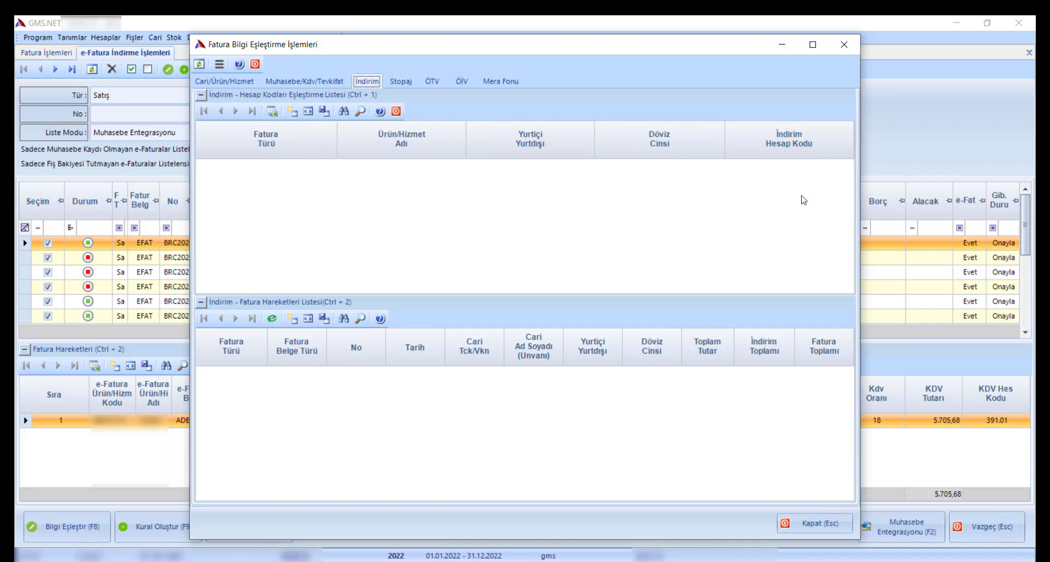
click(321, 83)
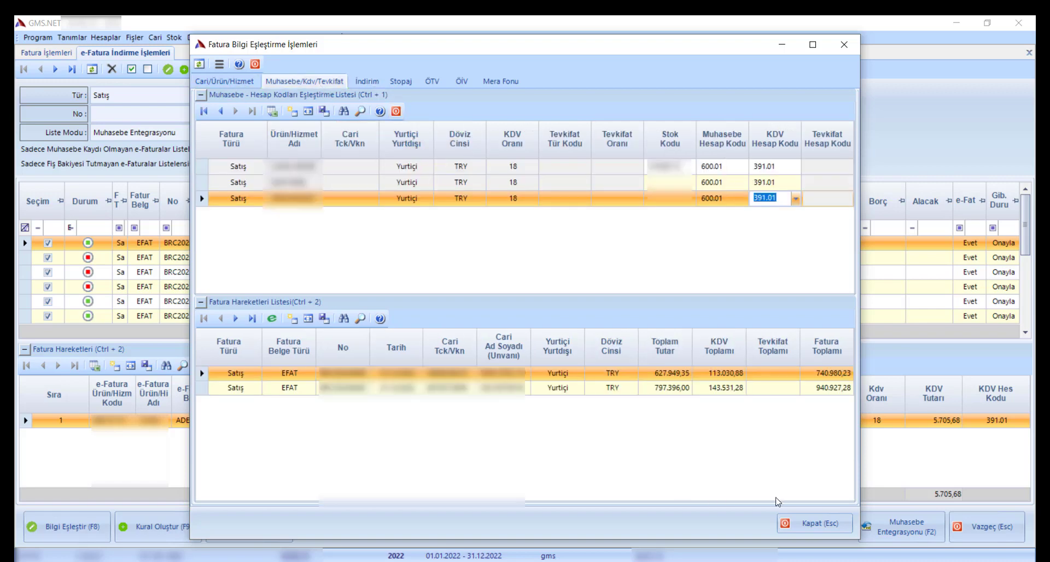
click(809, 524)
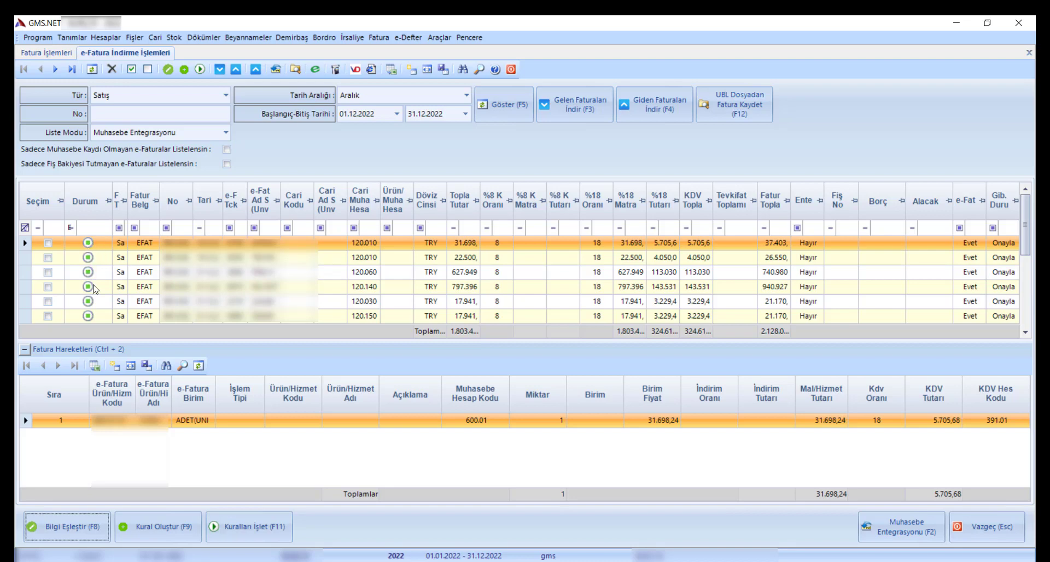
Step: Mark all listed December sales invoices for accounting integration
click(1025, 231)
mouse_move(1025, 231)
mouse_down()
mouse_move(1023, 348)
mouse_move(1030, 212)
mouse_up()
click(131, 70)
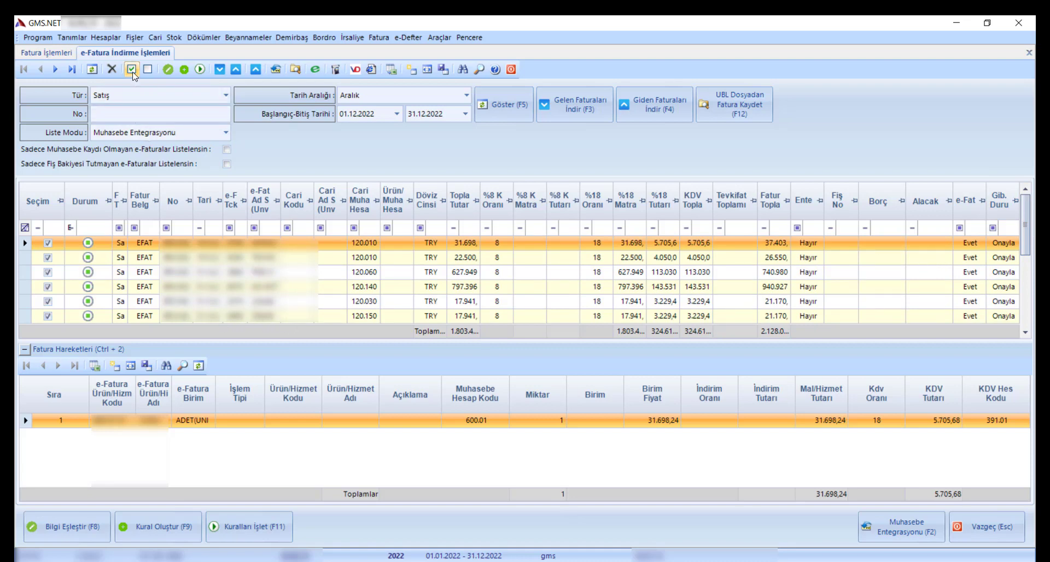
Step: Set the accounting integration's row merging option to "Aynı Stok Kodlu Fiş Satırları Birleştirilsin, Miktar Rakamları Aktarılsın"
click(897, 523)
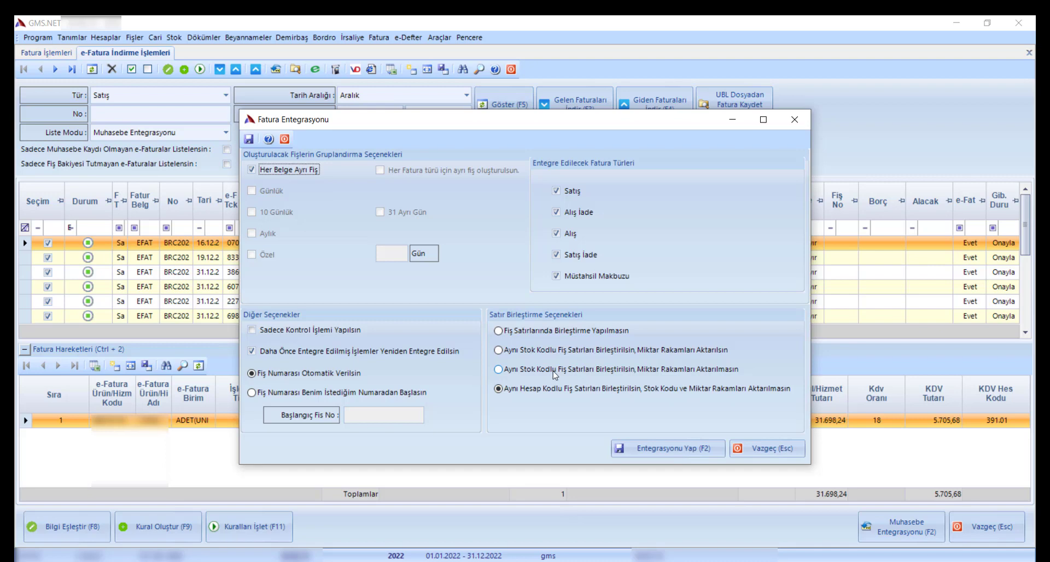
click(560, 332)
click(544, 351)
click(549, 332)
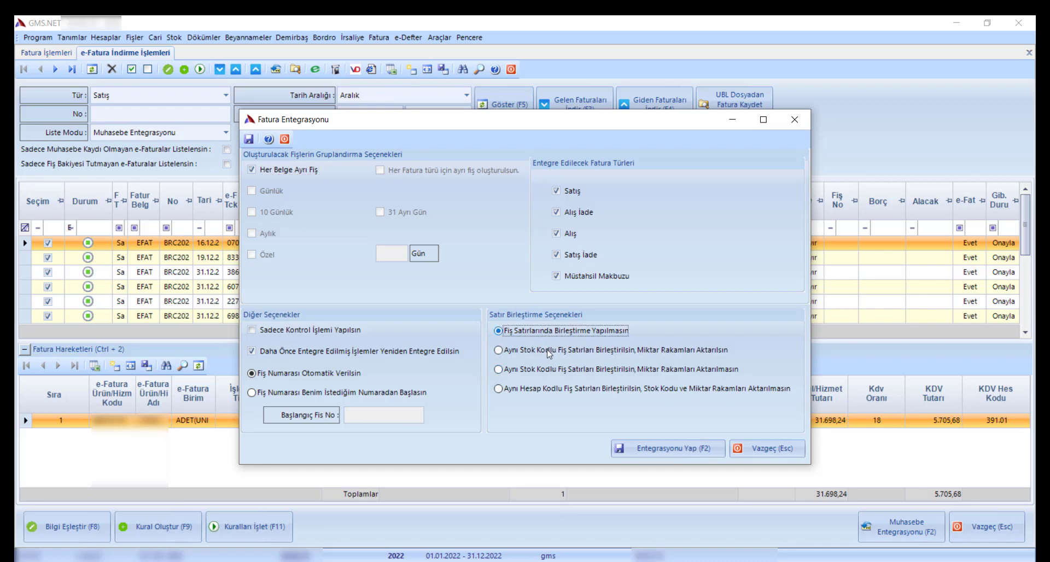
click(548, 351)
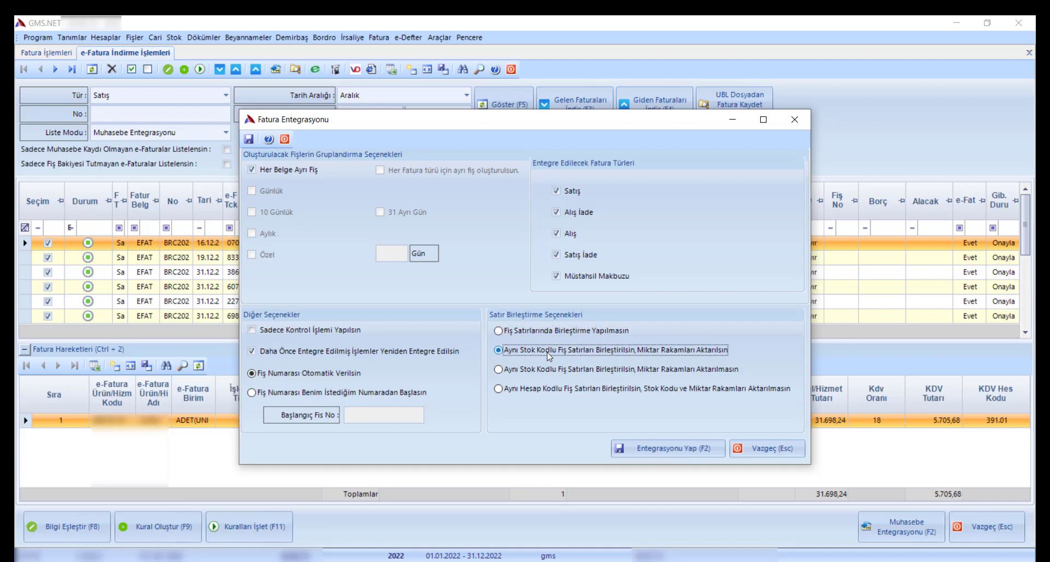
Step: Run the accounting integration for the marked sales invoices, review the result messages and close the integration windows
click(675, 449)
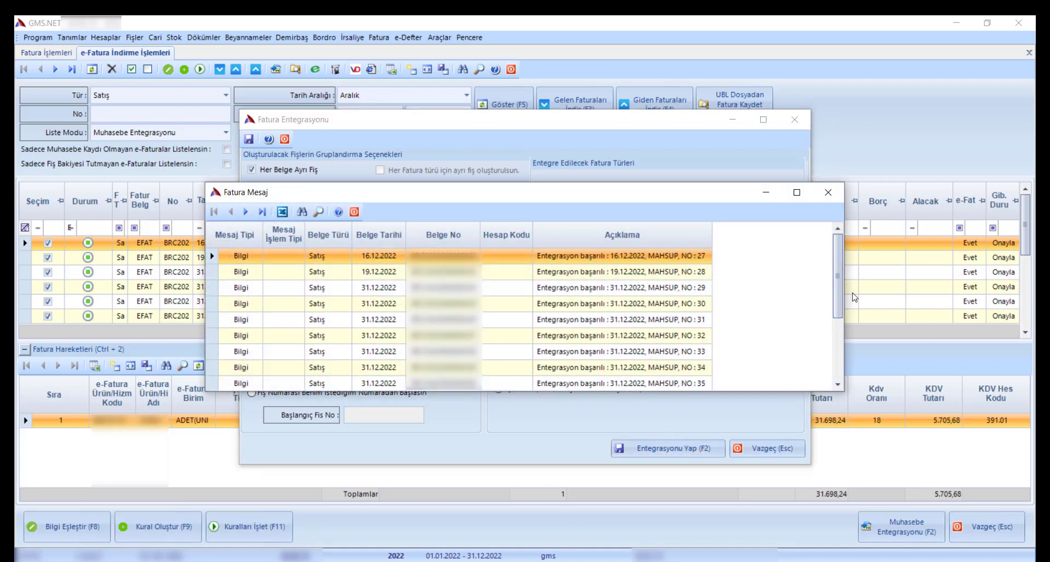
mouse_move(840, 265)
mouse_down()
mouse_move(839, 348)
mouse_move(841, 246)
mouse_up()
click(828, 192)
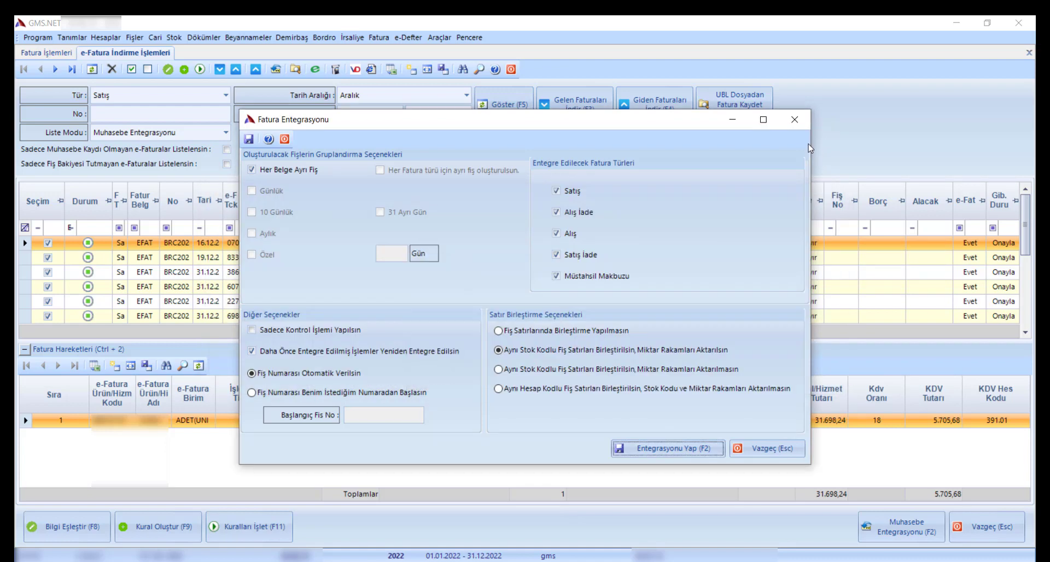
click(796, 121)
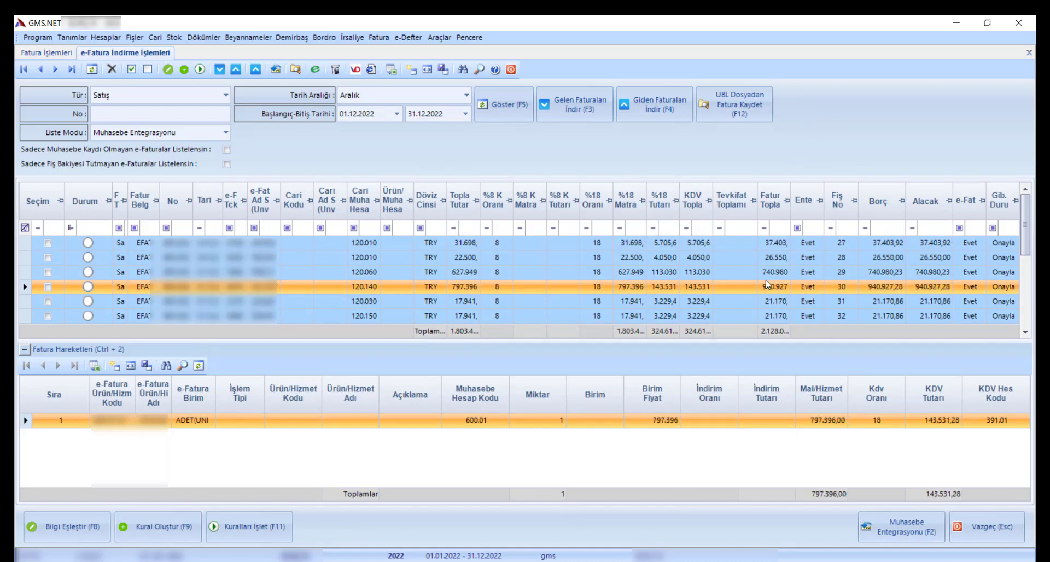
Step: Check the integration status, Fiş No, Borç and Alacak values across the sales invoice list
scroll(1020, 285, down, 2)
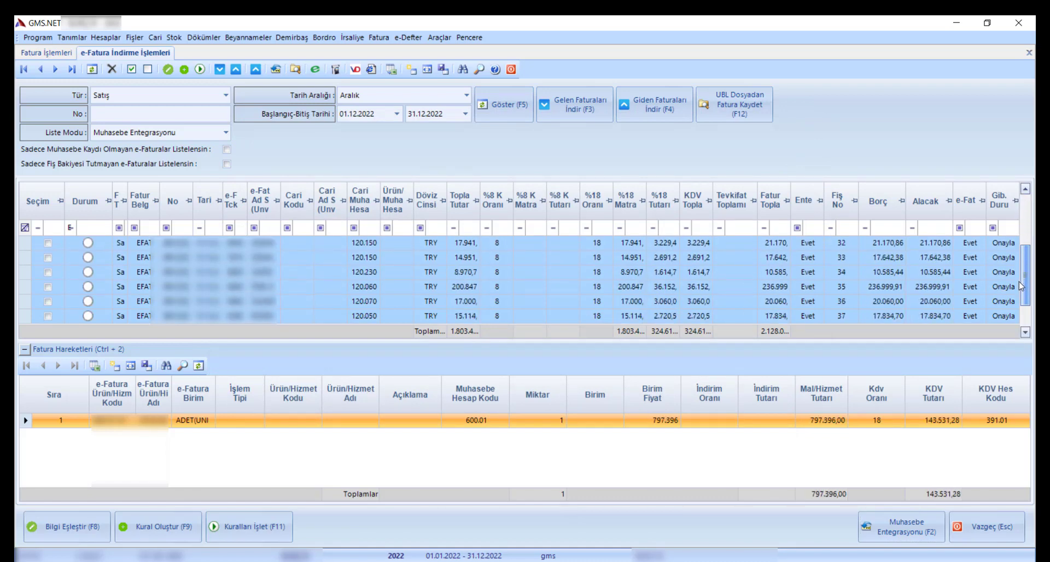
scroll(1026, 304, down, 2)
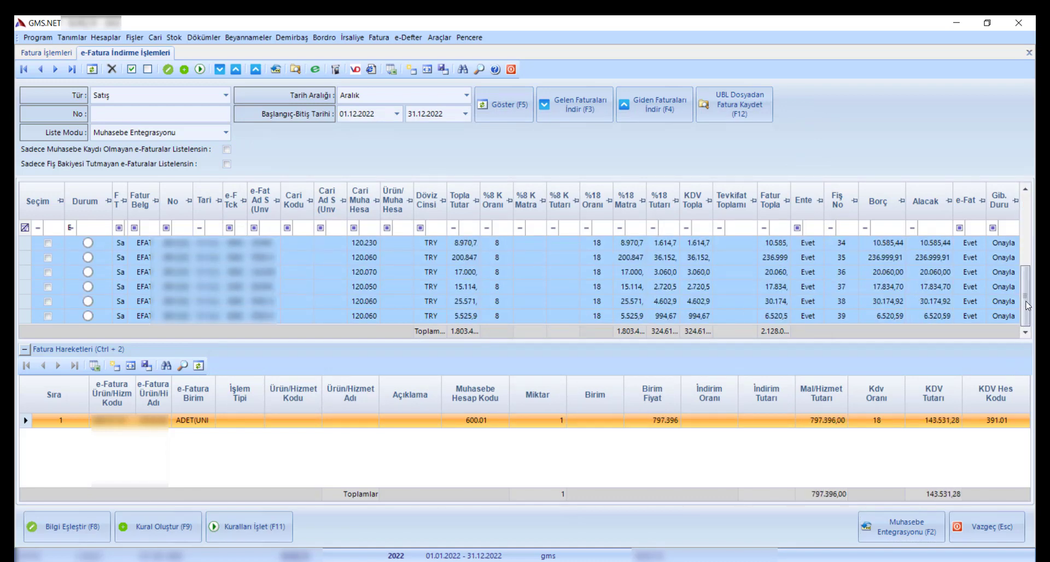
drag(1029, 305, 1029, 222)
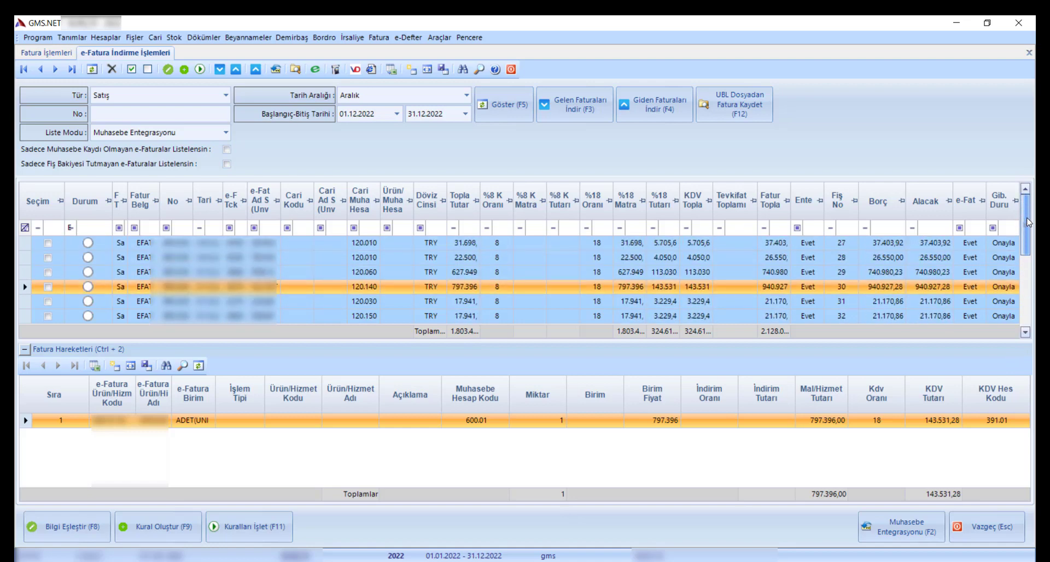
click(645, 259)
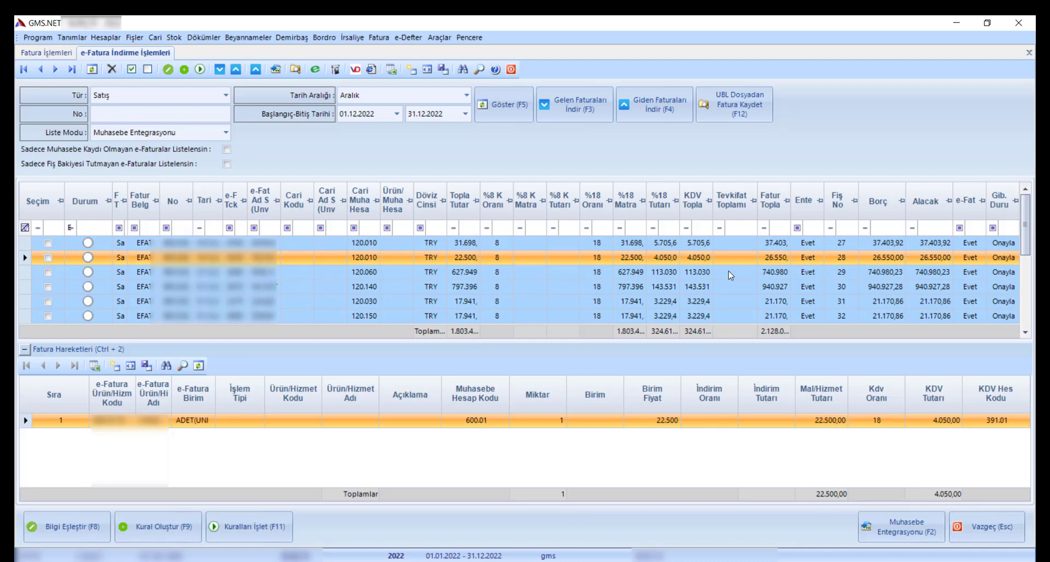
Step: Open the accounting voucher of the first sales invoice from the invoice list, view it and close it
click(265, 246)
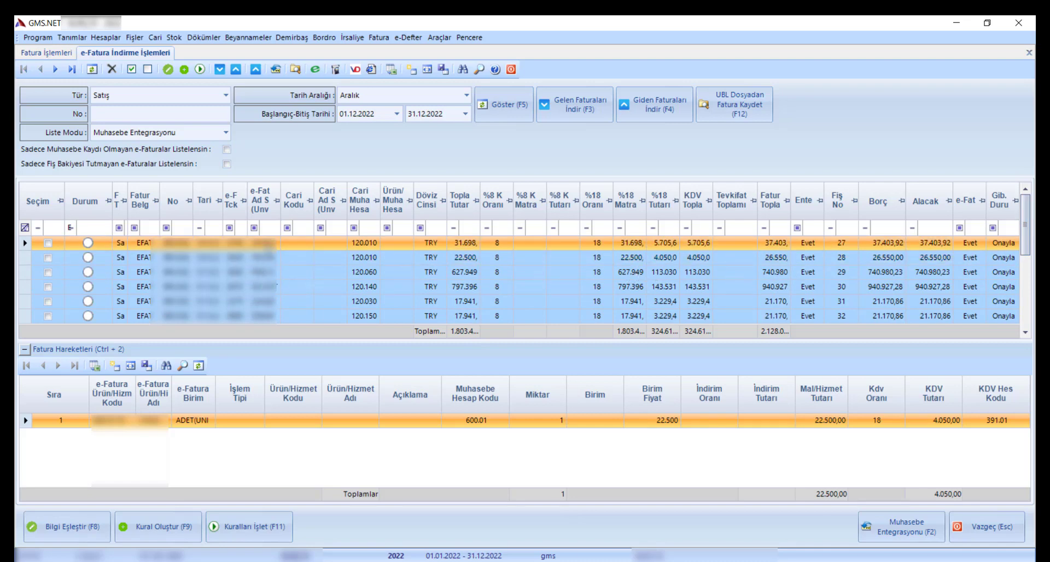
right_click(266, 246)
click(289, 252)
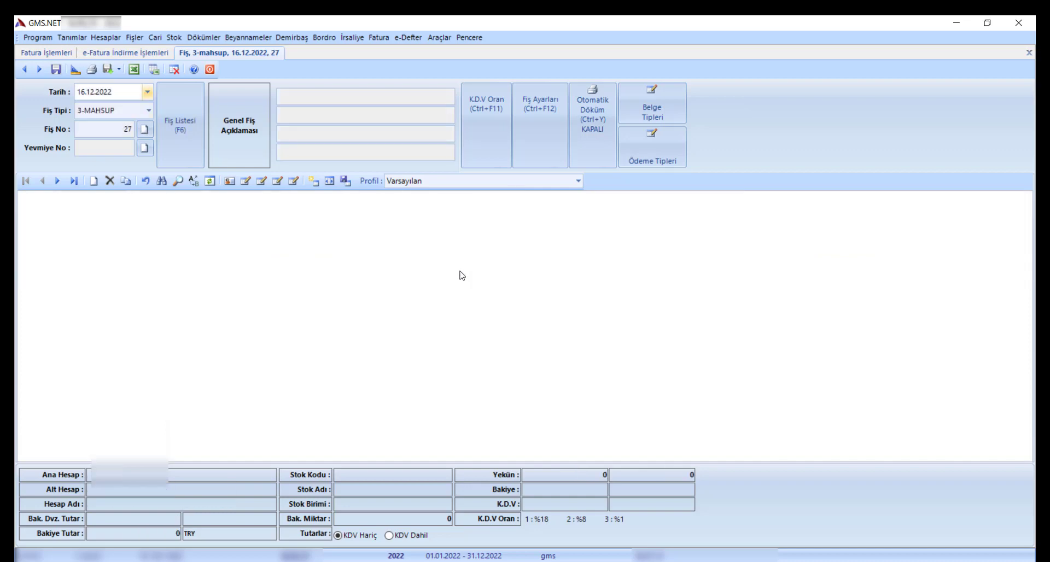
key(Escape)
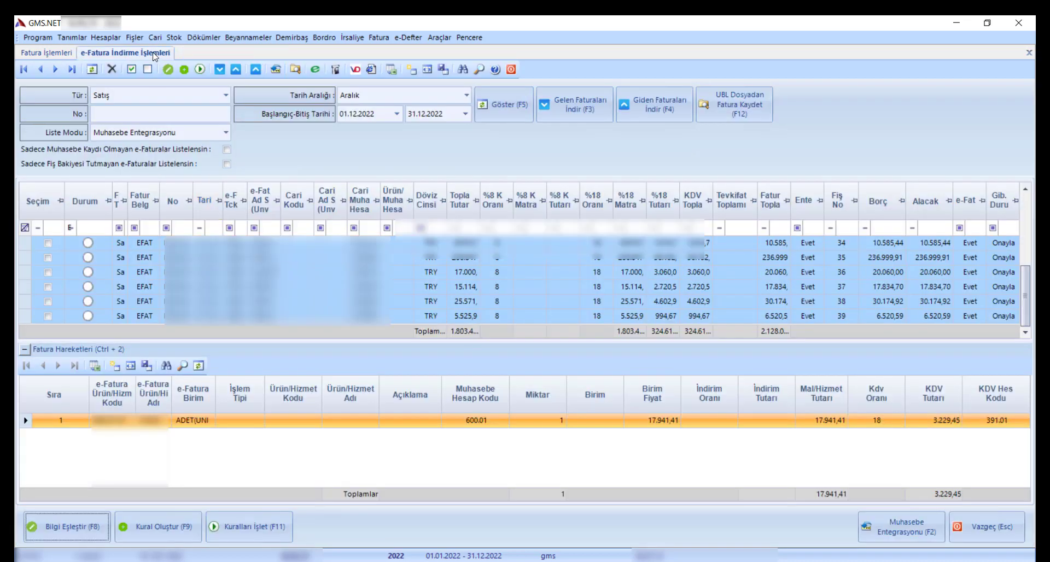
Step: Open Fiş İşlemleri and review the MAHSUP vouchers through the end of the list, inspecting the rows of voucher 20
click(140, 38)
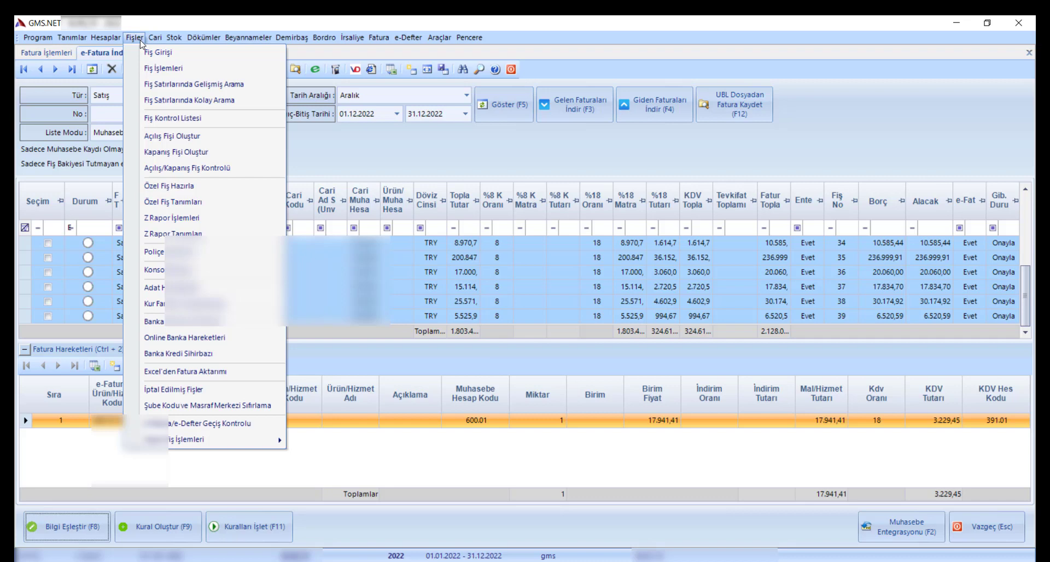
click(143, 69)
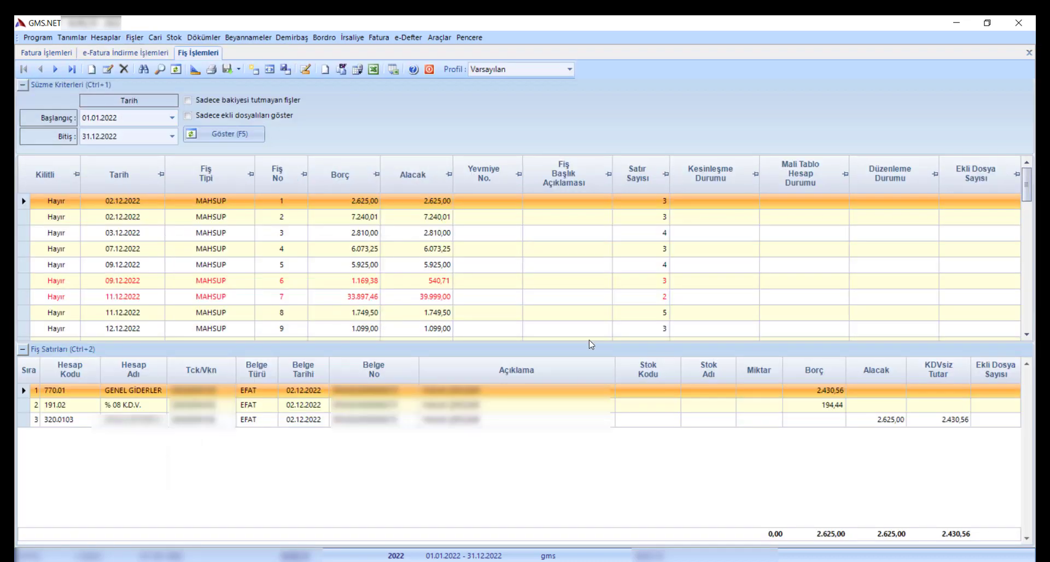
drag(1025, 191, 1023, 263)
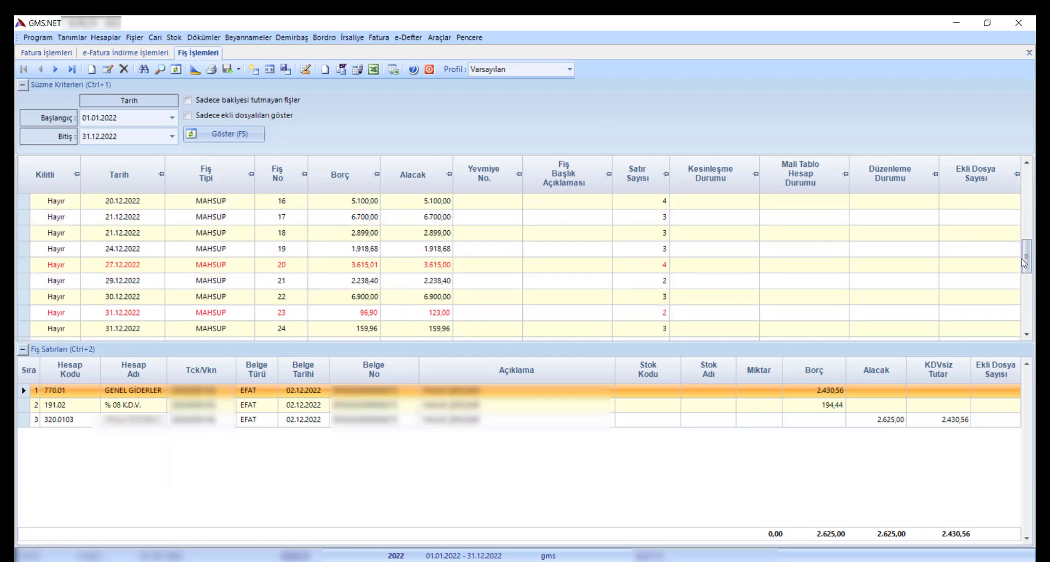
click(448, 269)
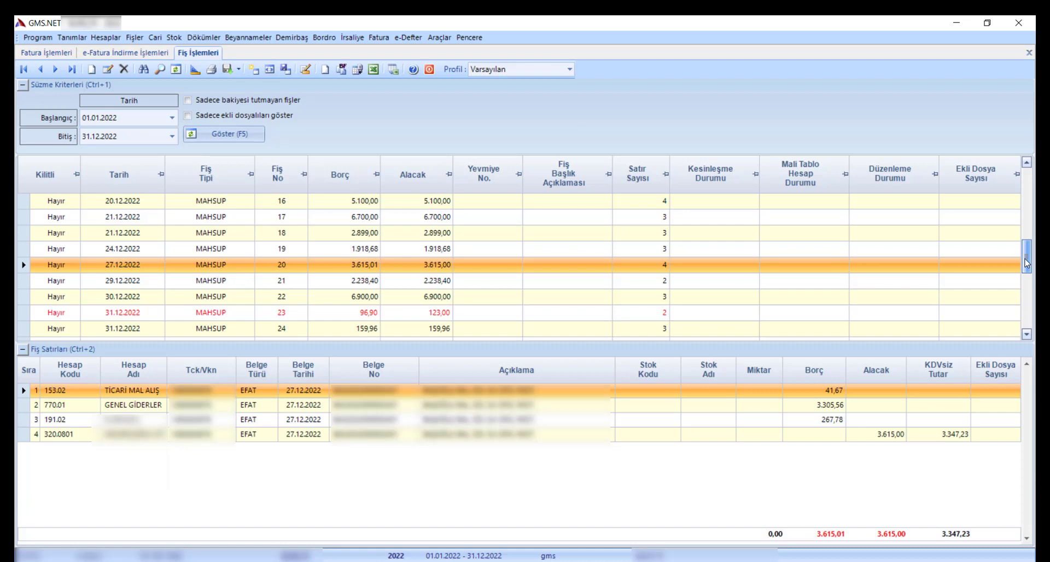
drag(1026, 264, 1027, 322)
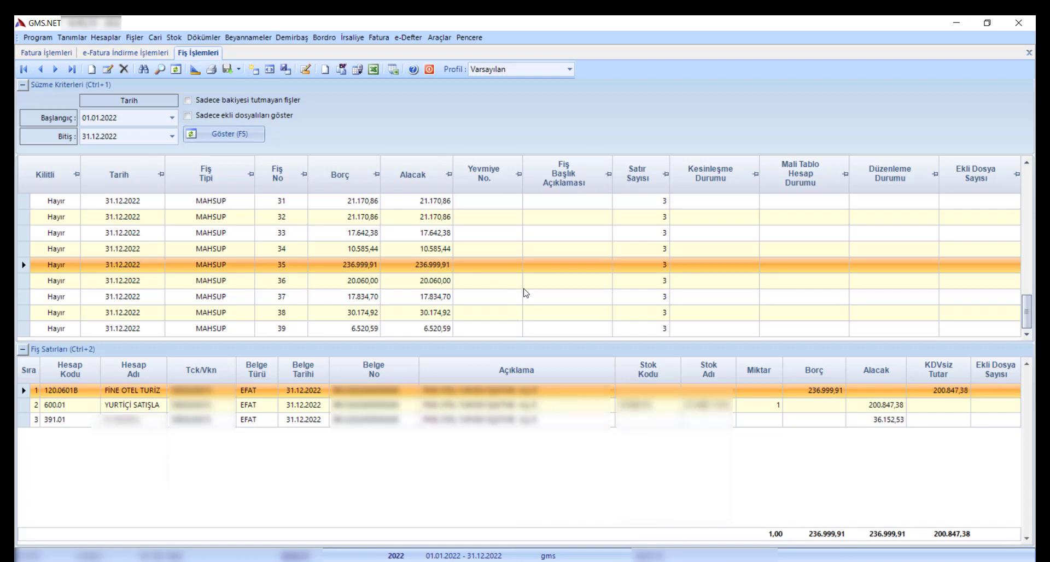
Step: Open voucher 35 to inspect its account rows and amounts, and return to the e-invoice list
double_click(470, 272)
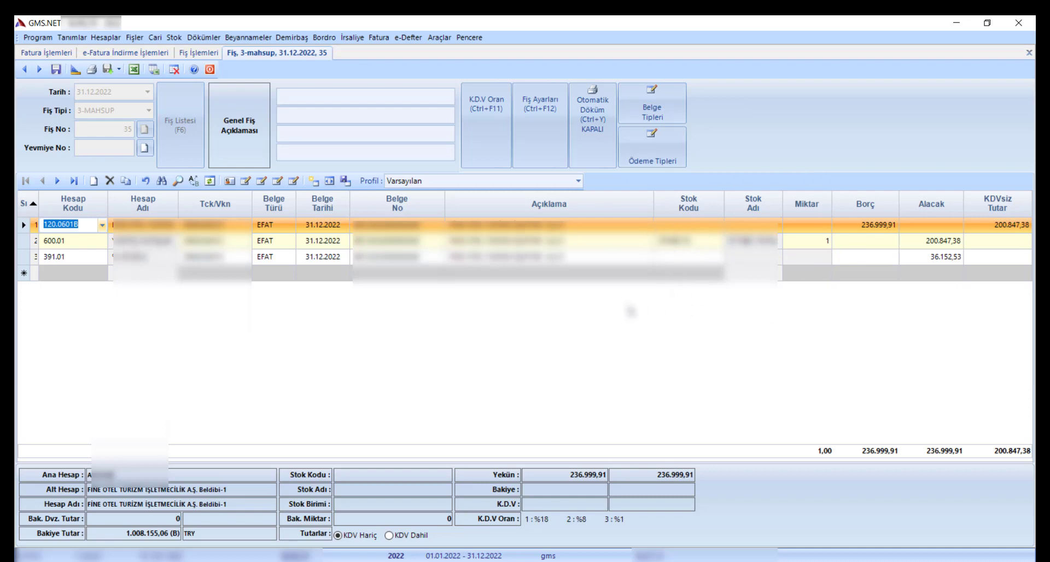
click(210, 69)
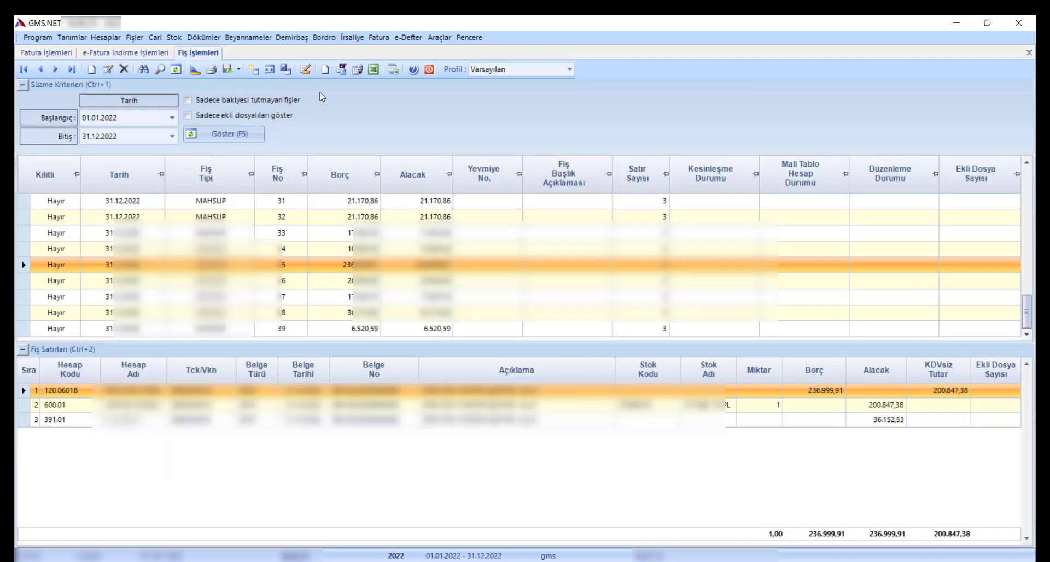
key(Escape)
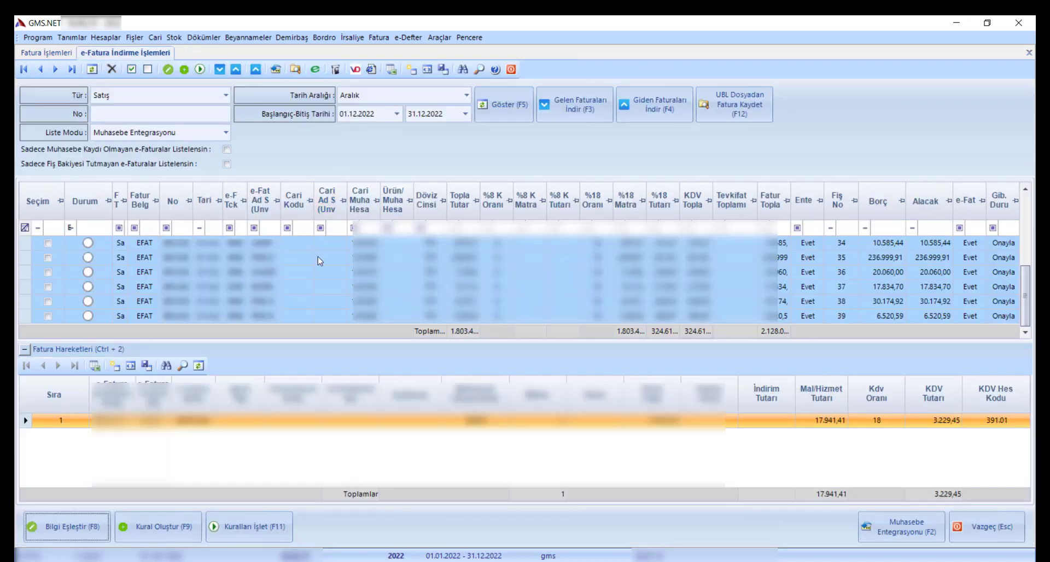